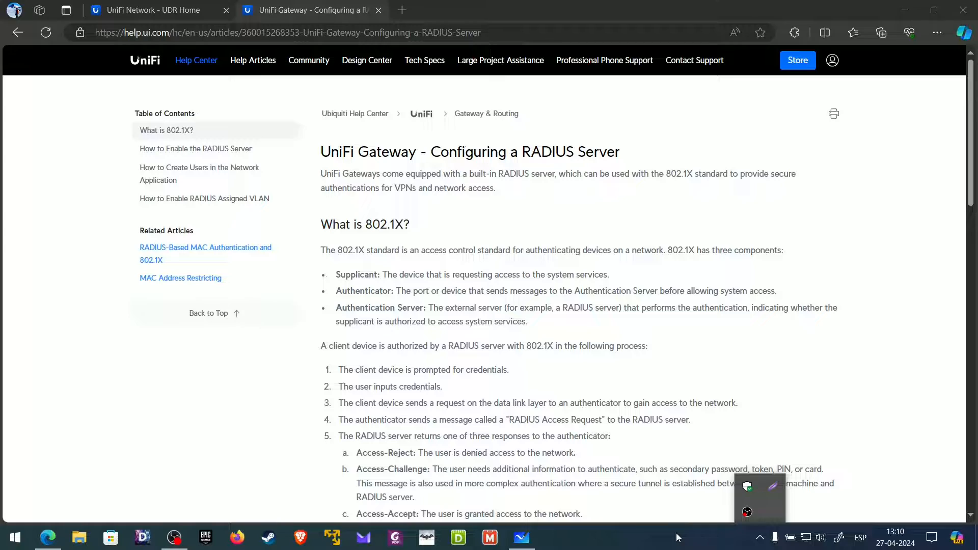
# - Highlight the article title, emphasising 'RADIUS Server'
pyautogui.click(677, 538)
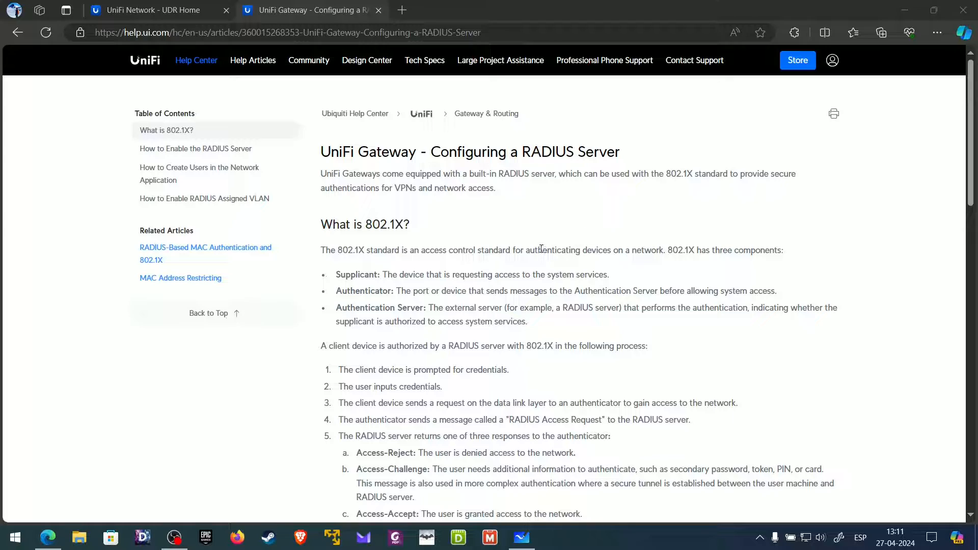
pyautogui.moveTo(431, 152); pyautogui.dragTo(622, 153)
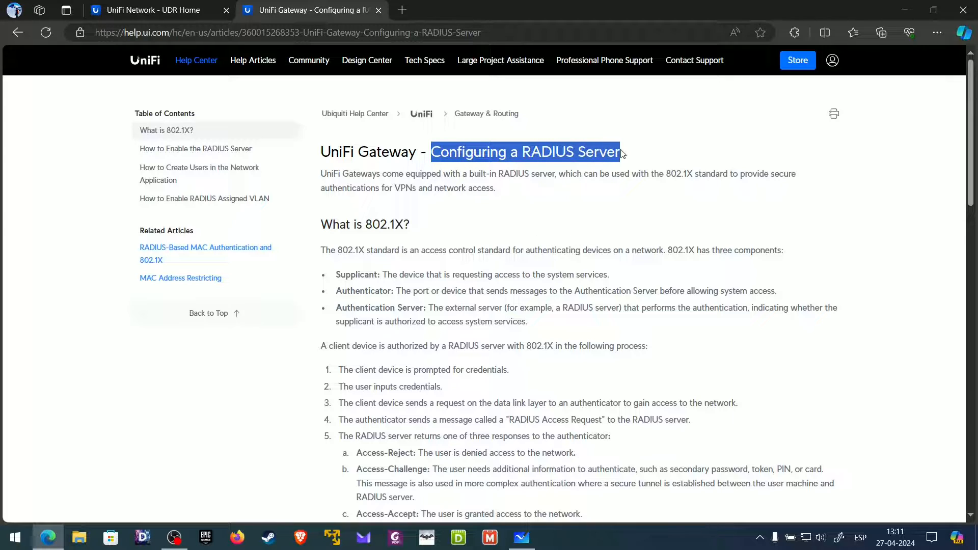
pyautogui.moveTo(525, 153); pyautogui.dragTo(619, 152)
pyautogui.click(592, 190)
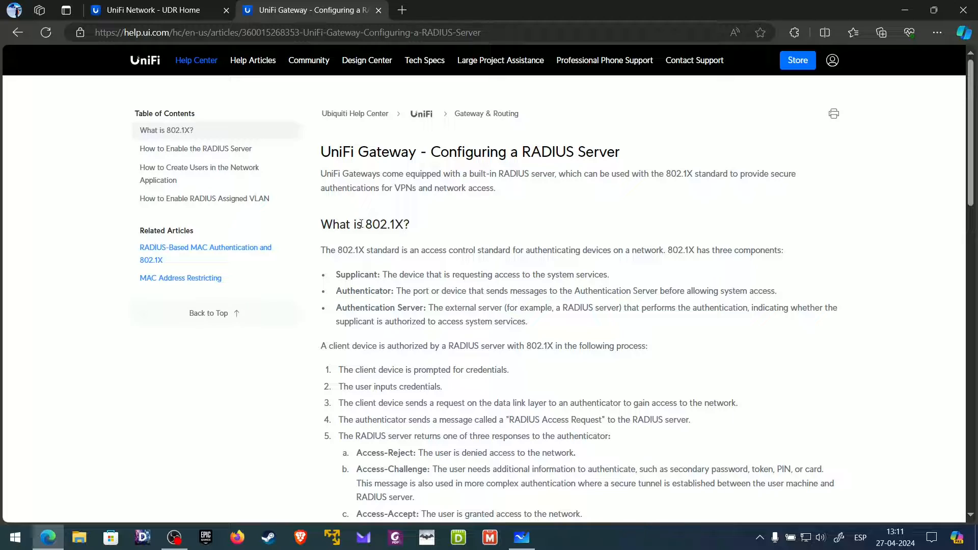
# - Highlight '802.1X' in the first heading, then bring the Whiteboard diagram to the front
pyautogui.moveTo(361, 223); pyautogui.dragTo(405, 222)
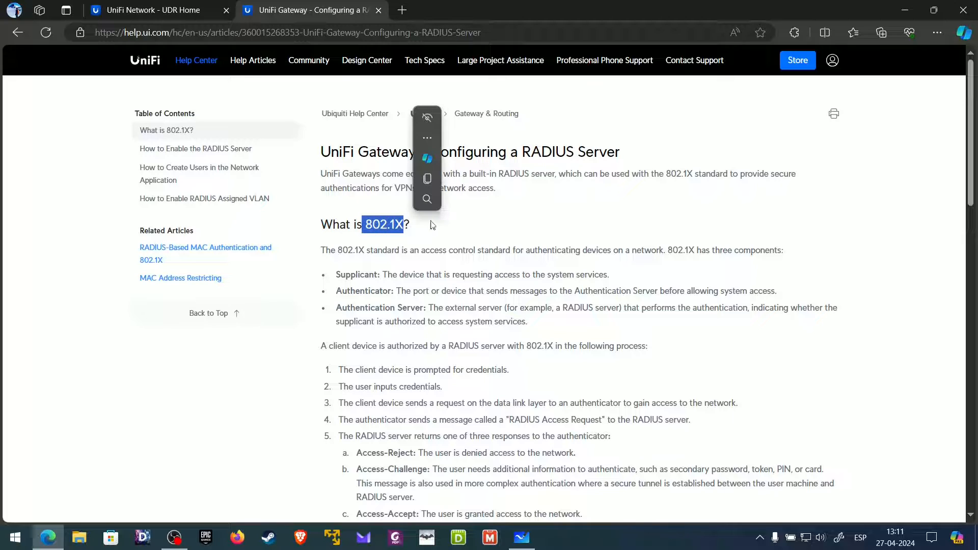
pyautogui.click(455, 228)
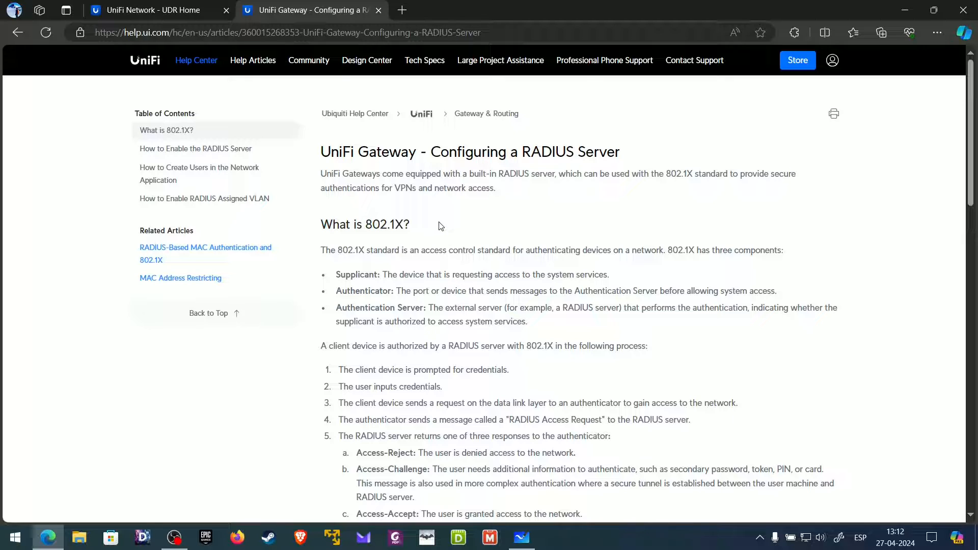
pyautogui.click(522, 538)
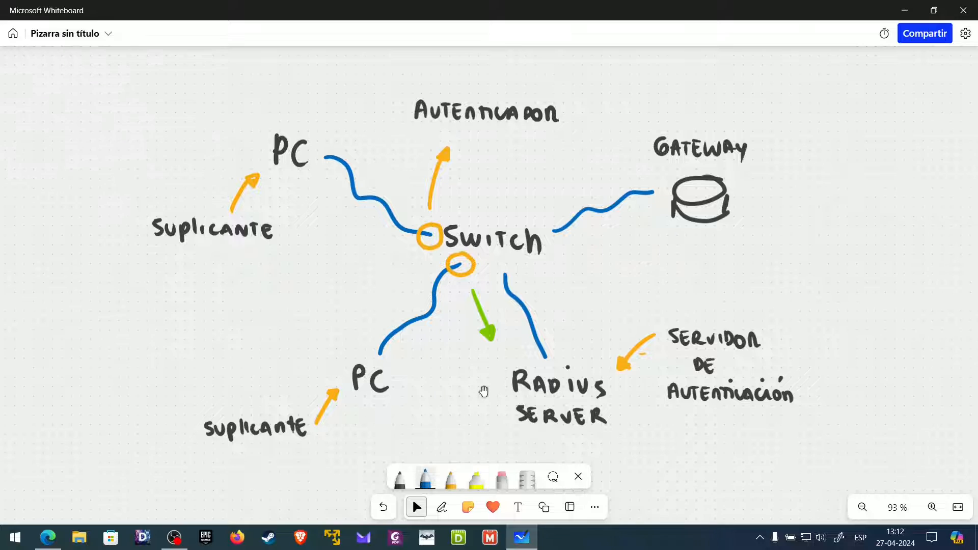
# - With the blue pen, underline both Suplicante labels and draw arrows at both PCs
pyautogui.click(442, 507)
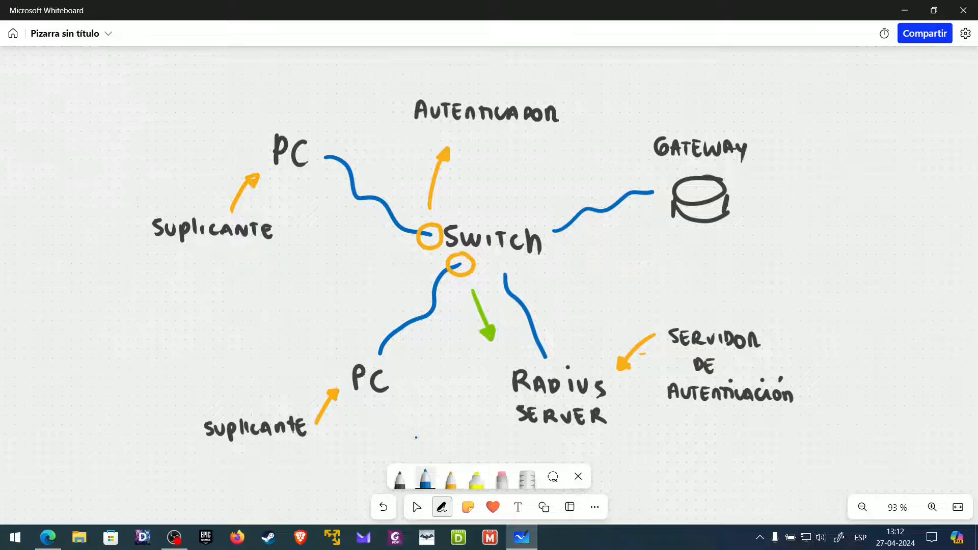
pyautogui.click(425, 479)
pyautogui.click(425, 479)
pyautogui.moveTo(177, 251); pyautogui.dragTo(245, 247)
pyautogui.moveTo(223, 450); pyautogui.dragTo(280, 452)
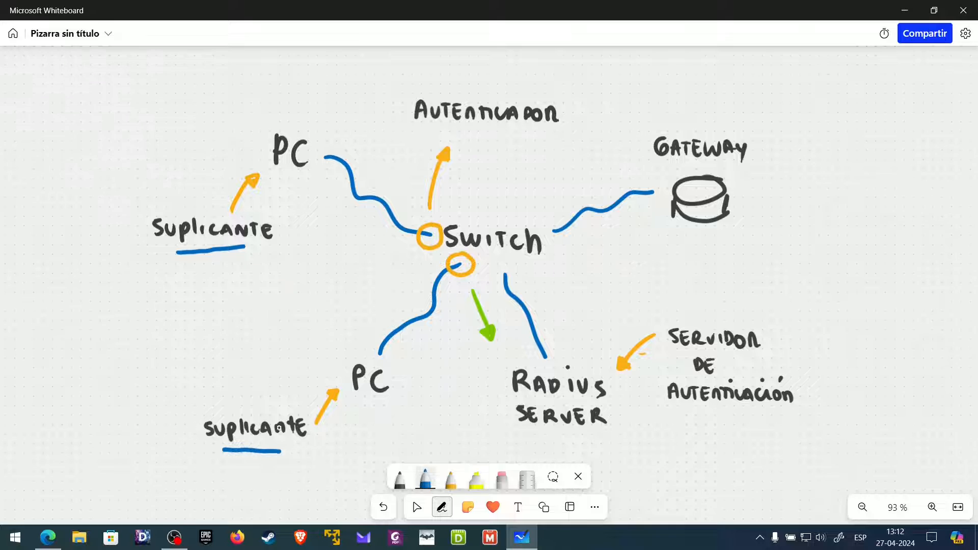
pyautogui.moveTo(324, 335)
pyautogui.mouseDown()
pyautogui.moveTo(340, 360)
pyautogui.moveTo(341, 351)
pyautogui.mouseUp()
pyautogui.moveTo(262, 95)
pyautogui.mouseDown()
pyautogui.moveTo(270, 120)
pyautogui.moveTo(274, 114)
pyautogui.mouseUp()
# - Underline AUTENTICADOR, Autenticación and SERVER, undoing a stray circle at the switch
pyautogui.moveTo(454, 131); pyautogui.dragTo(514, 138)
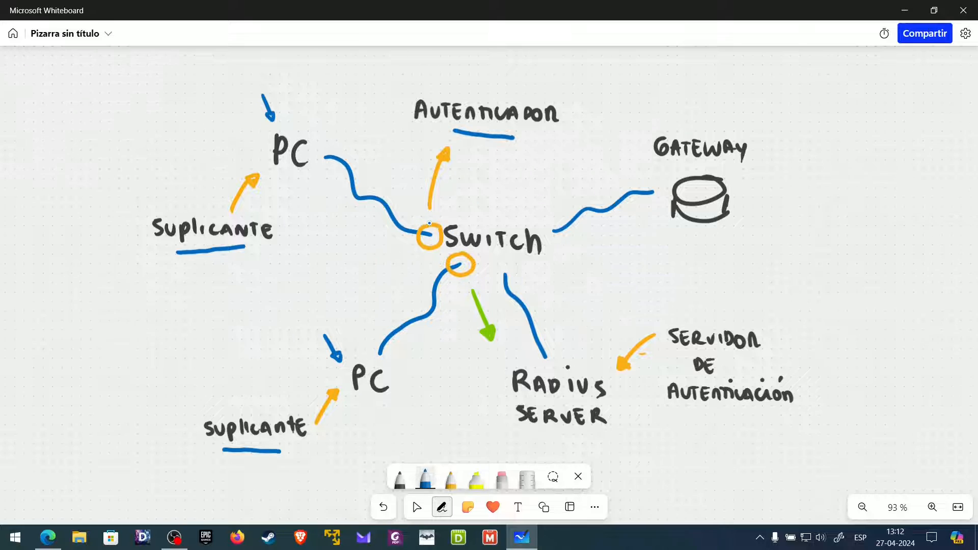
pyautogui.moveTo(433, 225)
pyautogui.mouseDown()
pyautogui.moveTo(420, 235)
pyautogui.moveTo(442, 240)
pyautogui.mouseUp()
pyautogui.click(383, 507)
pyautogui.click(413, 506)
pyautogui.click(442, 507)
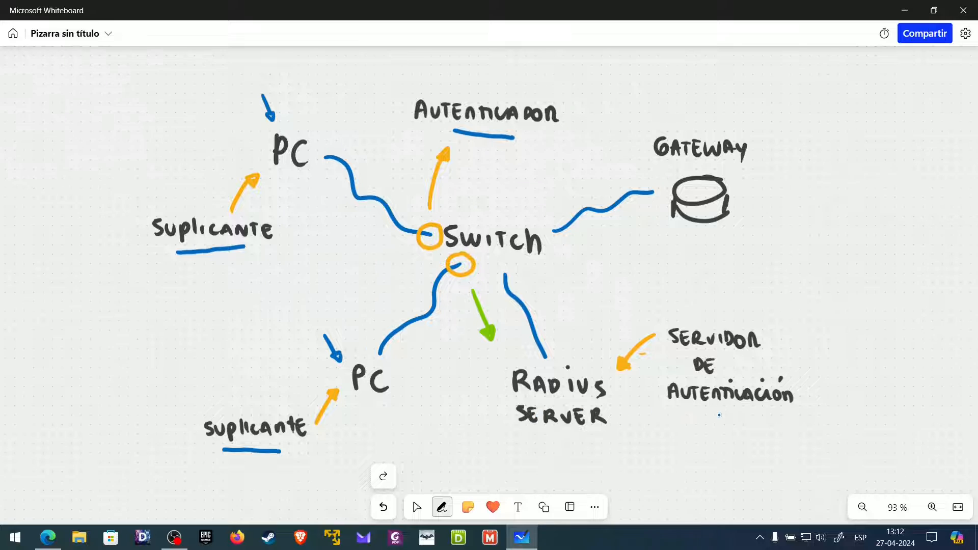
pyautogui.moveTo(707, 414); pyautogui.dragTo(740, 417)
pyautogui.moveTo(544, 438); pyautogui.dragTo(573, 439)
# - Write circled 1 at both supplicants, 2 at the authenticator and 3 at the server
pyautogui.moveTo(130, 187)
pyautogui.mouseDown()
pyautogui.moveTo(134, 202)
pyautogui.moveTo(125, 181)
pyautogui.mouseUp()
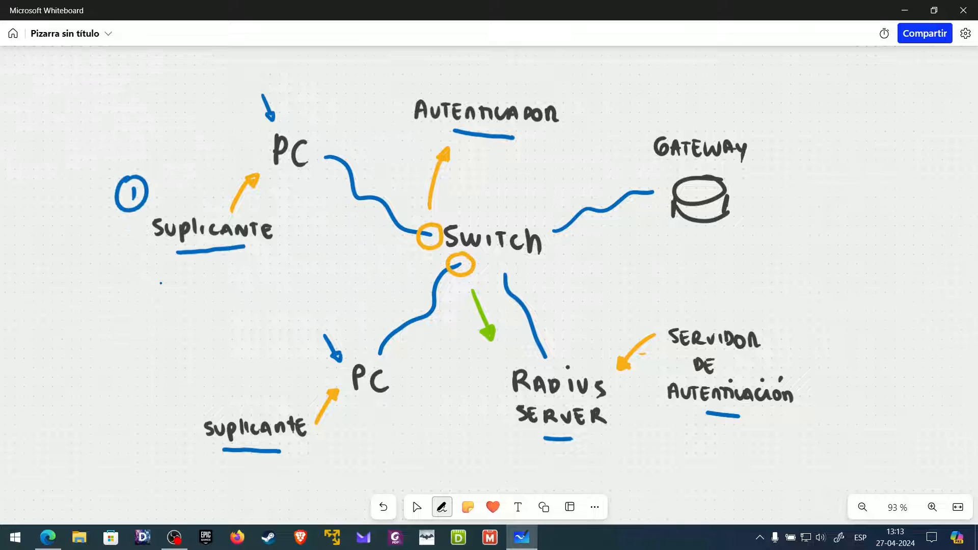
pyautogui.moveTo(188, 394); pyautogui.dragTo(193, 406)
pyautogui.moveTo(187, 383)
pyautogui.mouseDown()
pyautogui.moveTo(172, 399)
pyautogui.moveTo(205, 385)
pyautogui.mouseUp()
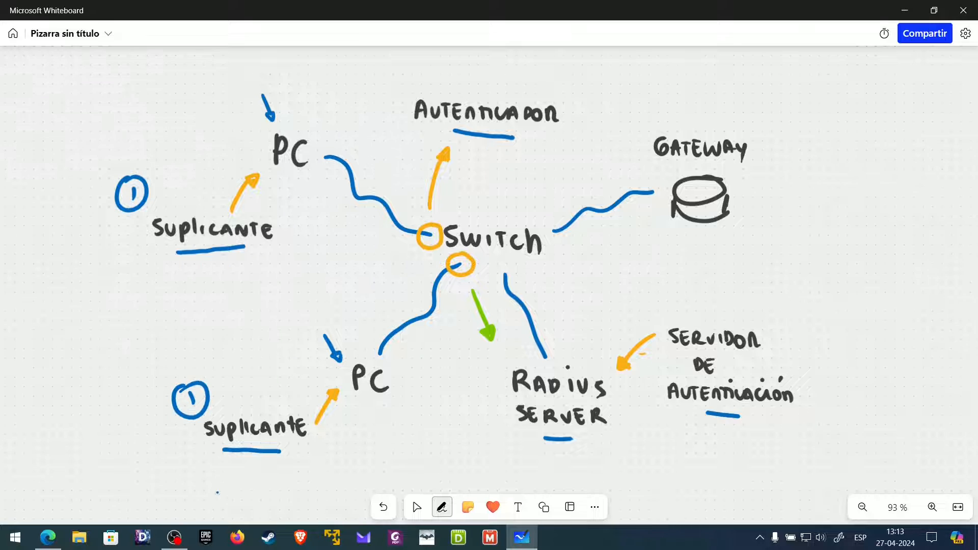
pyautogui.moveTo(383, 77)
pyautogui.mouseDown()
pyautogui.moveTo(396, 87)
pyautogui.moveTo(405, 67)
pyautogui.mouseUp()
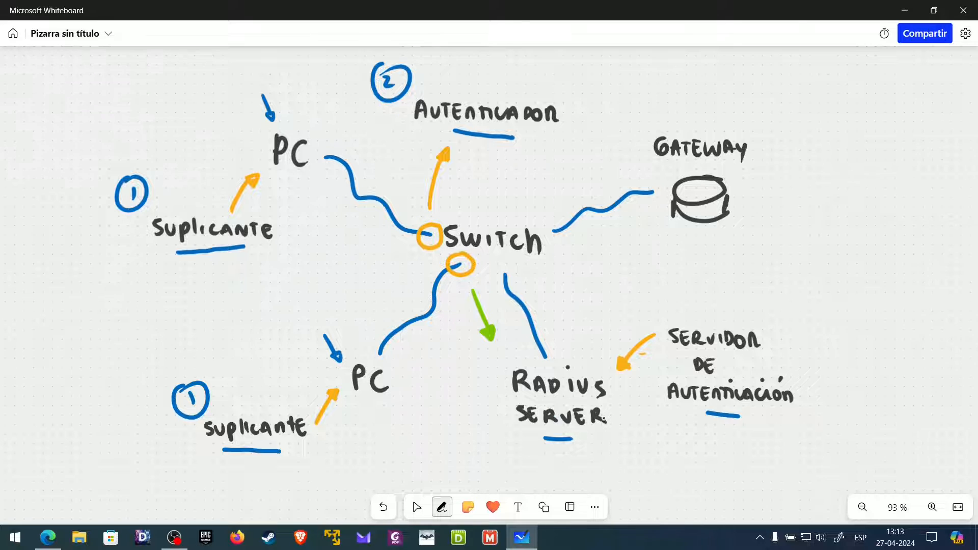
pyautogui.moveTo(803, 311)
pyautogui.mouseDown()
pyautogui.moveTo(803, 329)
pyautogui.moveTo(811, 304)
pyautogui.mouseUp()
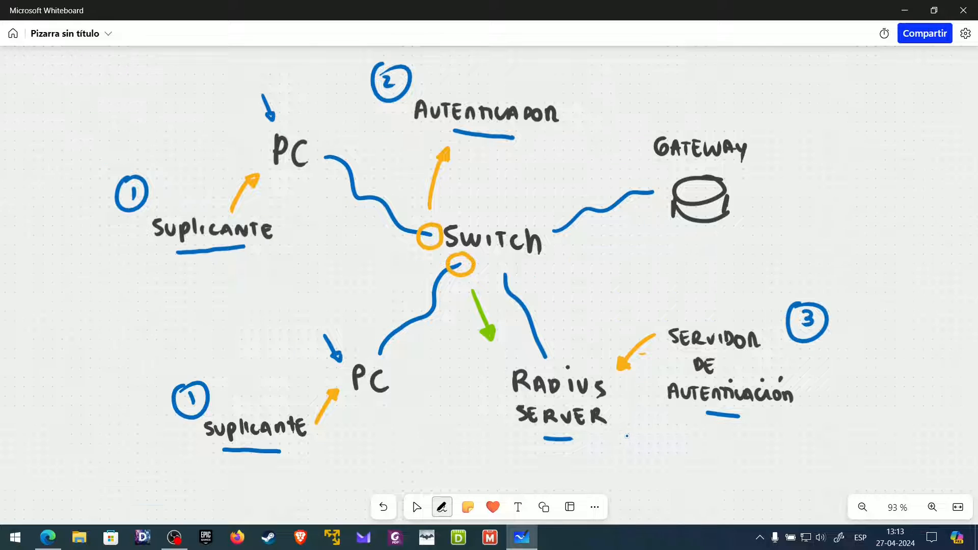
pyautogui.click(417, 507)
pyautogui.moveTo(575, 286); pyautogui.dragTo(568, 294)
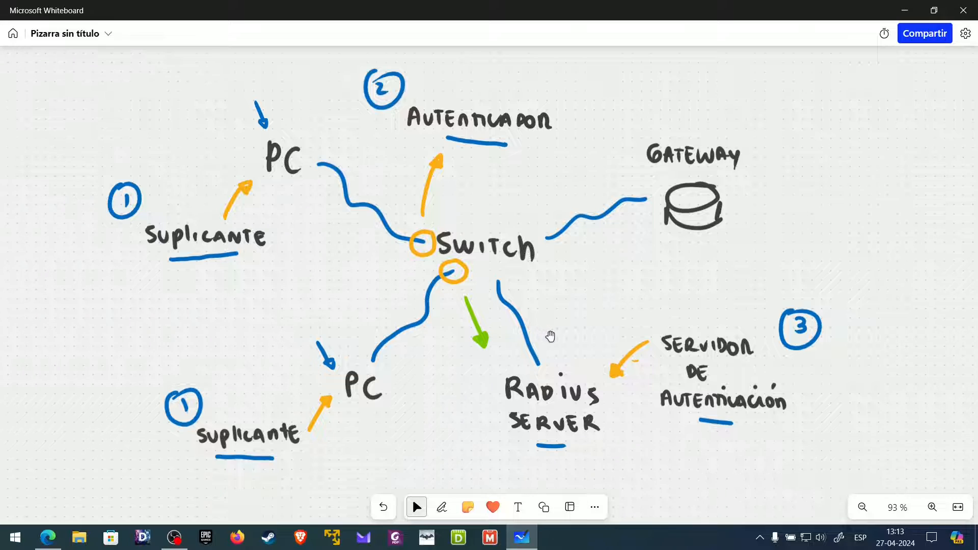
# - On the second diagram, draw arrows at Suplicante, SWITCH and Servidor de autenticación
pyautogui.moveTo(459, 449); pyautogui.dragTo(233, 233)
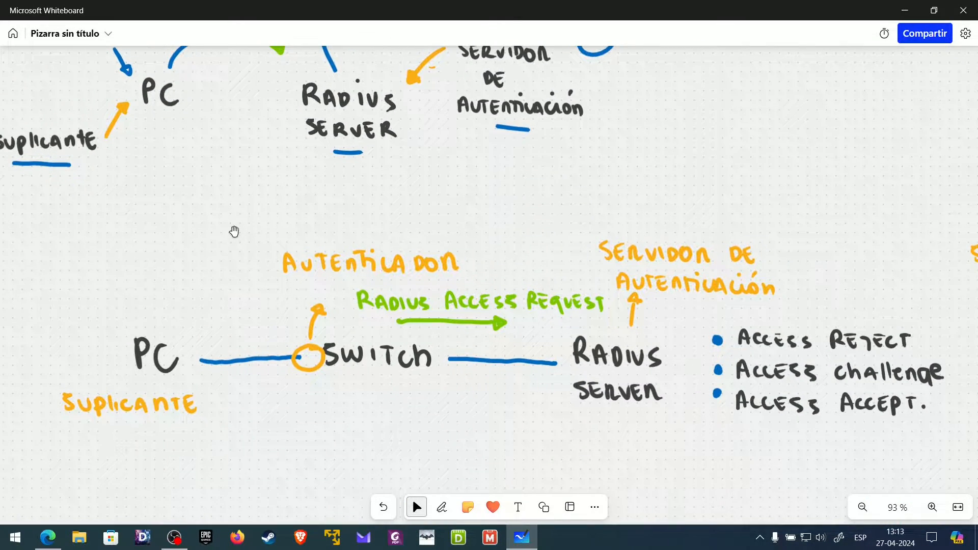
pyautogui.click(442, 507)
pyautogui.moveTo(158, 440)
pyautogui.mouseDown()
pyautogui.moveTo(148, 473)
pyautogui.moveTo(155, 437)
pyautogui.mouseUp()
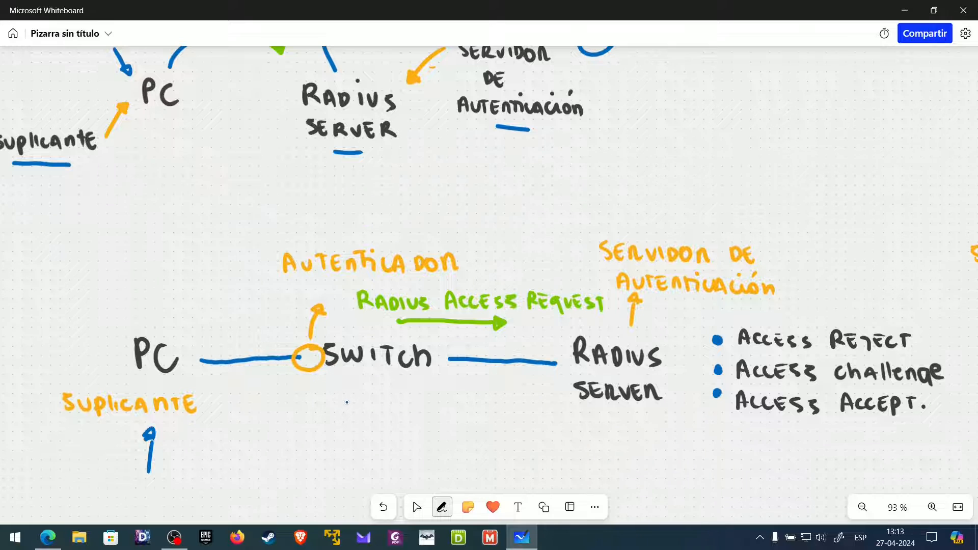
pyautogui.moveTo(325, 424)
pyautogui.mouseDown()
pyautogui.moveTo(323, 392)
pyautogui.moveTo(329, 396)
pyautogui.mouseUp()
pyautogui.moveTo(659, 178)
pyautogui.mouseDown()
pyautogui.moveTo(643, 220)
pyautogui.moveTo(649, 214)
pyautogui.mouseUp()
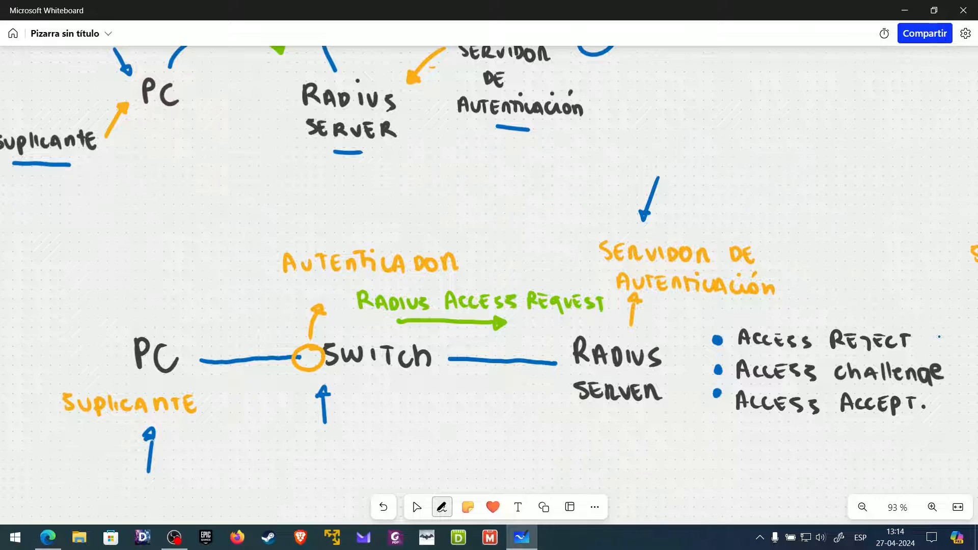
# - Tick the Access Reject, Access Challenge and Access Accept responses
pyautogui.moveTo(930, 330); pyautogui.dragTo(944, 323)
pyautogui.click(415, 506)
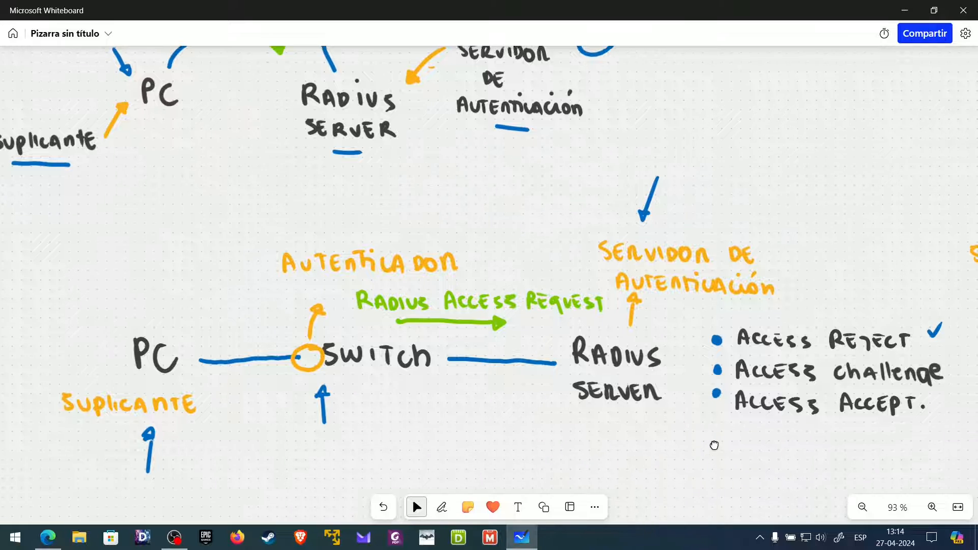
pyautogui.moveTo(744, 464); pyautogui.dragTo(710, 465)
pyautogui.click(442, 507)
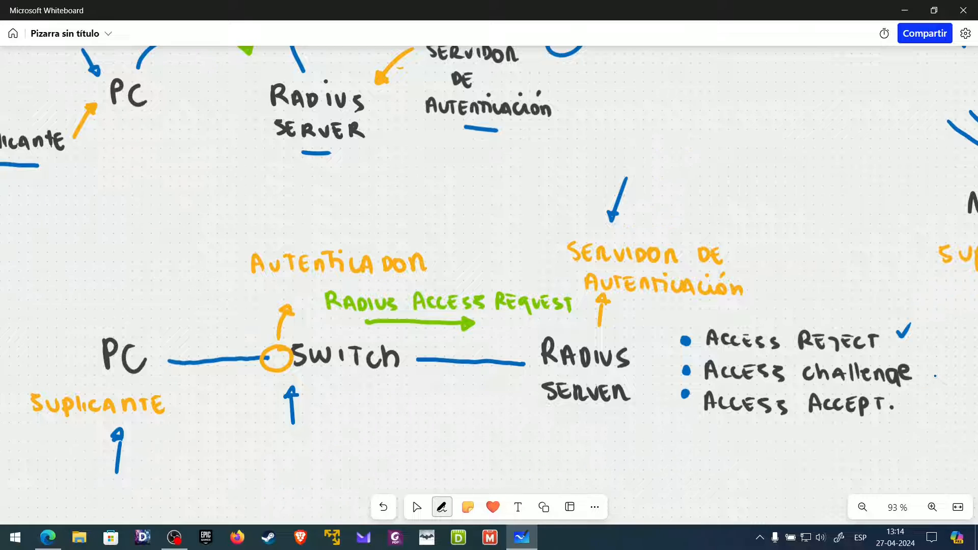
pyautogui.moveTo(928, 365); pyautogui.dragTo(941, 361)
pyautogui.moveTo(909, 406); pyautogui.dragTo(925, 400)
pyautogui.click(417, 507)
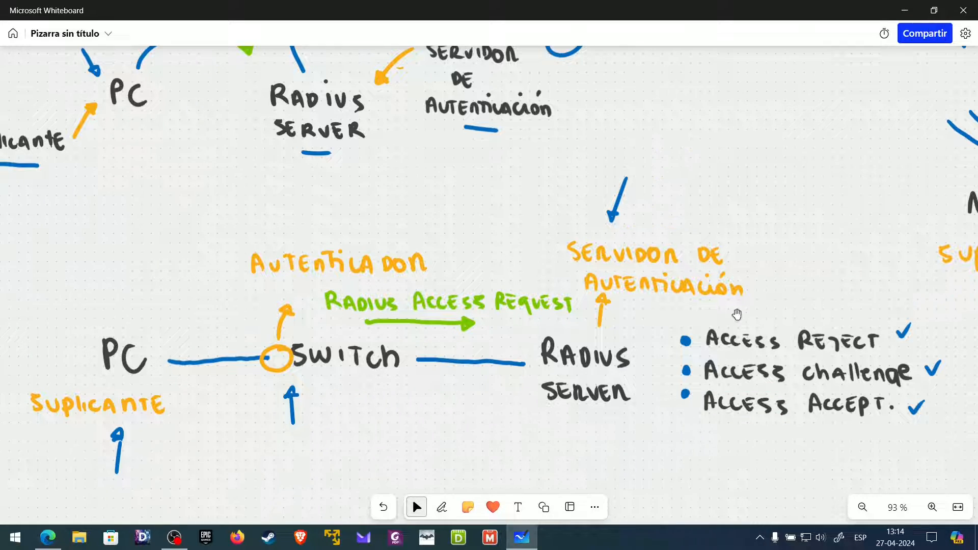
# - Pan the board to frame the Unifi Dream Router and notebook sketch
pyautogui.moveTo(792, 239); pyautogui.dragTo(244, 467)
pyautogui.scroll(-1, 332, 393)
pyautogui.moveTo(365, 362); pyautogui.dragTo(380, 359)
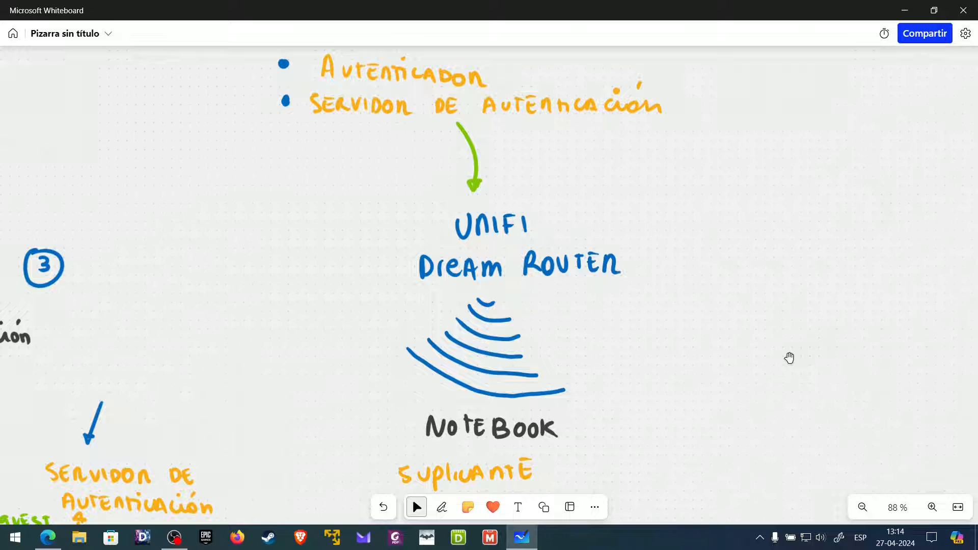
# - Draw an arrow at the Dream Router and tick Autenticador and Servidor de autenticación
pyautogui.moveTo(605, 179)
pyautogui.mouseDown()
pyautogui.moveTo(576, 219)
pyautogui.moveTo(585, 214)
pyautogui.mouseUp()
pyautogui.moveTo(501, 65); pyautogui.dragTo(514, 61)
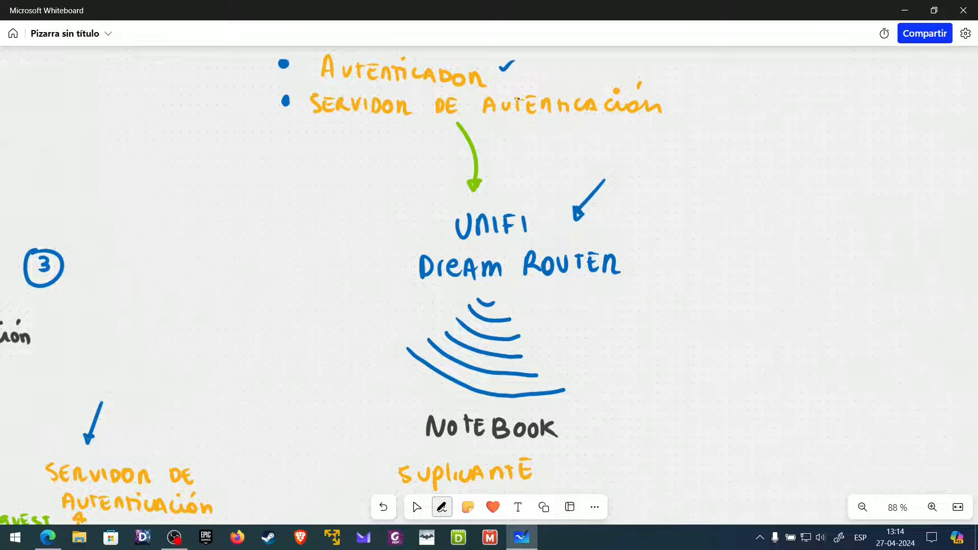
pyautogui.moveTo(686, 103); pyautogui.dragTo(701, 98)
pyautogui.click(412, 499)
# - Tick the Suplicante label, then return to the Edge RADIUS article
pyautogui.click(442, 507)
pyautogui.moveTo(553, 465); pyautogui.dragTo(568, 455)
pyautogui.click(417, 507)
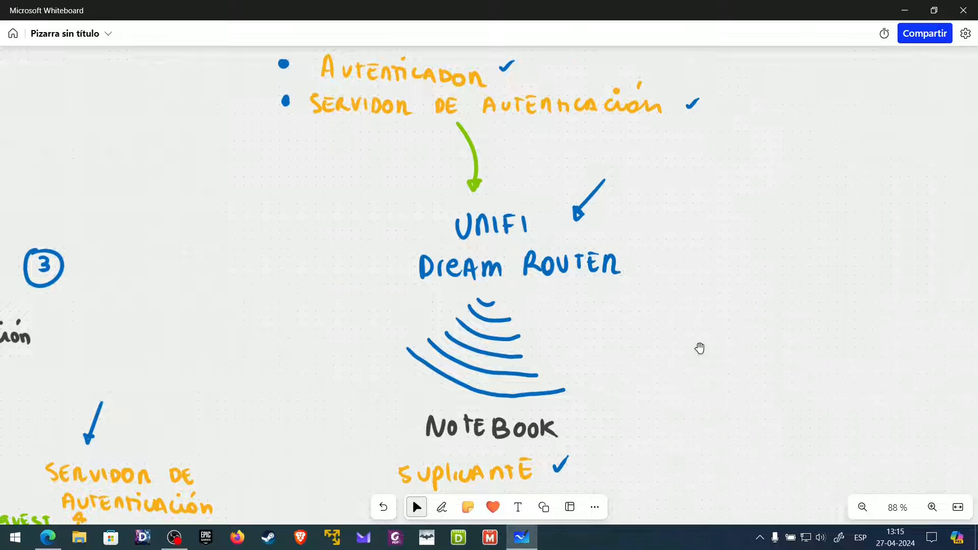
pyautogui.click(47, 538)
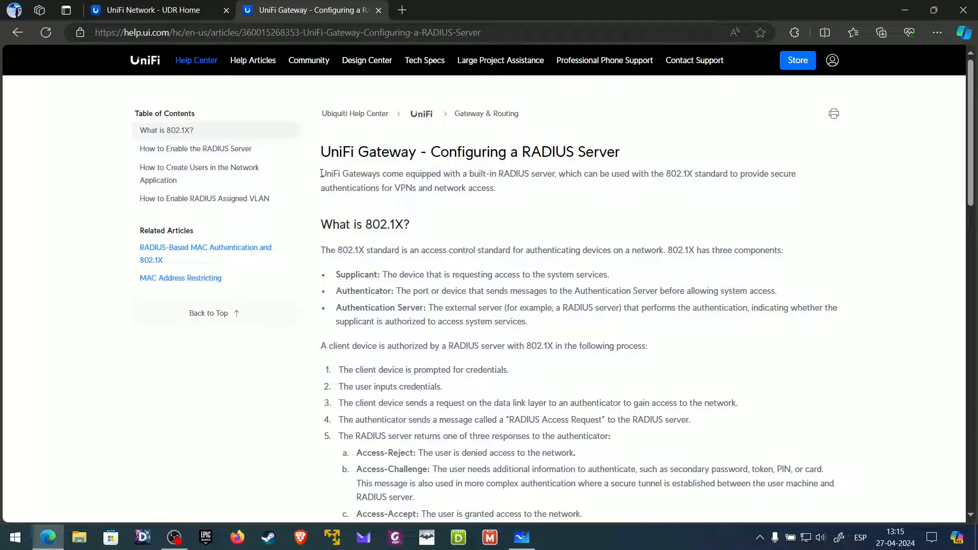
# - Highlight the intro's built-in RADIUS server sentence, the 802.1X mention and 'VPNs', looking VPNs up
pyautogui.scroll(-10, 419, 269)
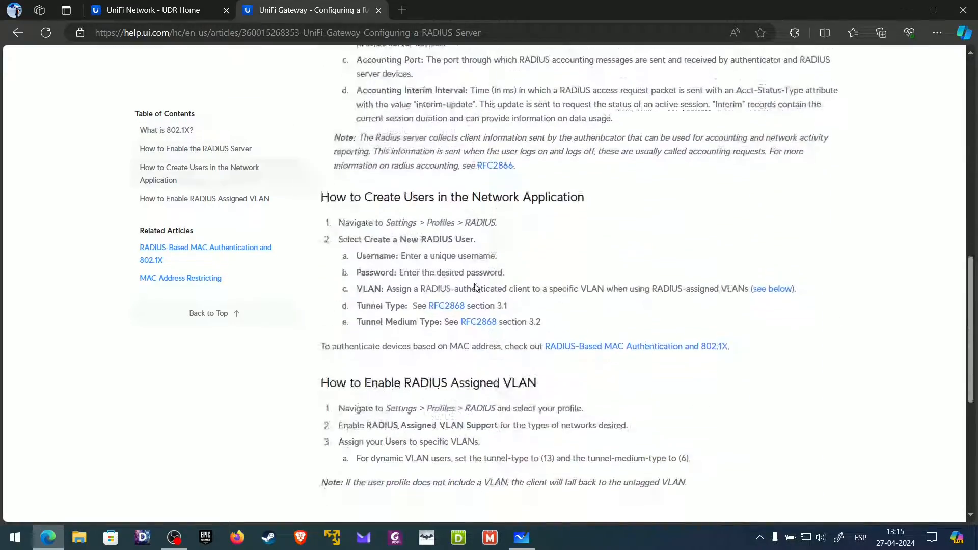
pyautogui.scroll(8, 475, 284)
pyautogui.scroll(-15, 475, 283)
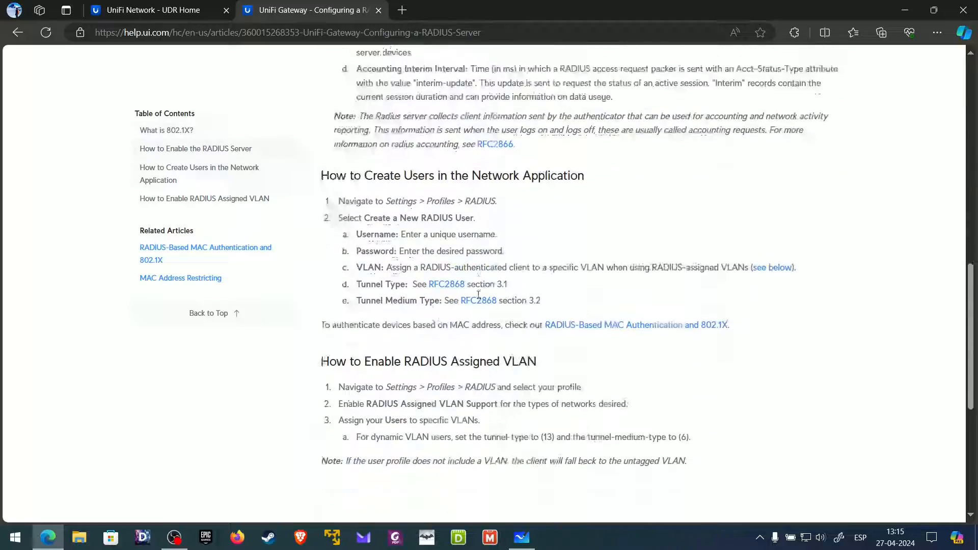
pyautogui.scroll(15, 478, 296)
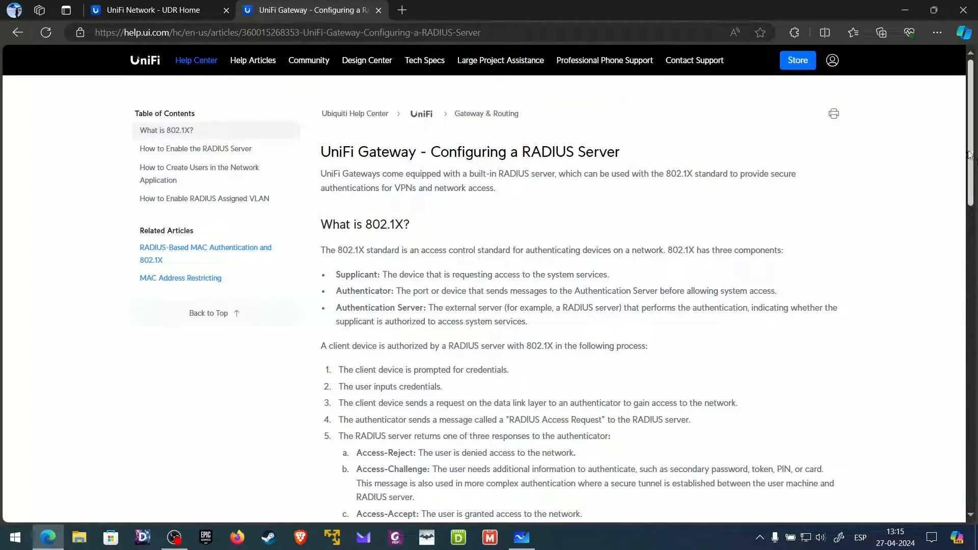
pyautogui.moveTo(972, 153)
pyautogui.mouseDown()
pyautogui.moveTo(972, 214)
pyautogui.moveTo(971, 170)
pyautogui.mouseUp()
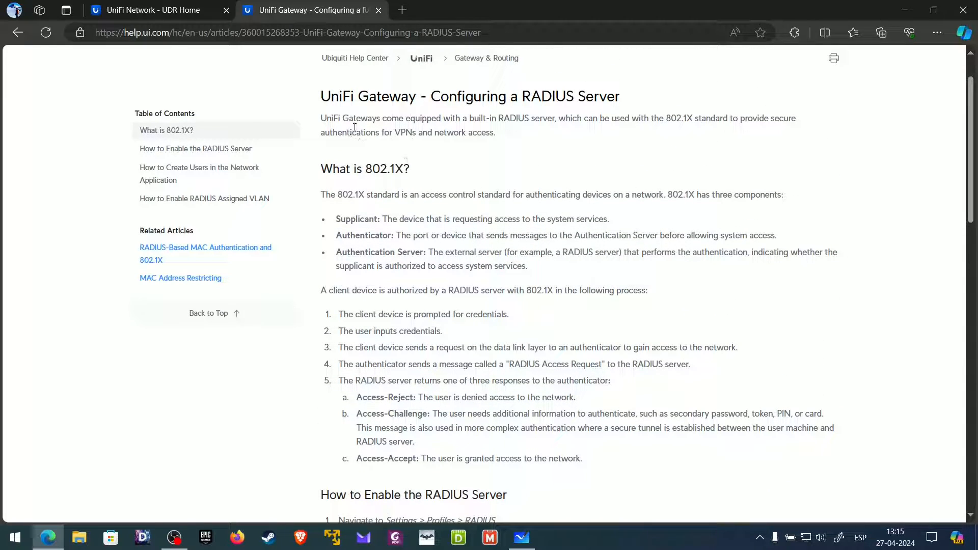
pyautogui.moveTo(325, 118); pyautogui.dragTo(564, 118)
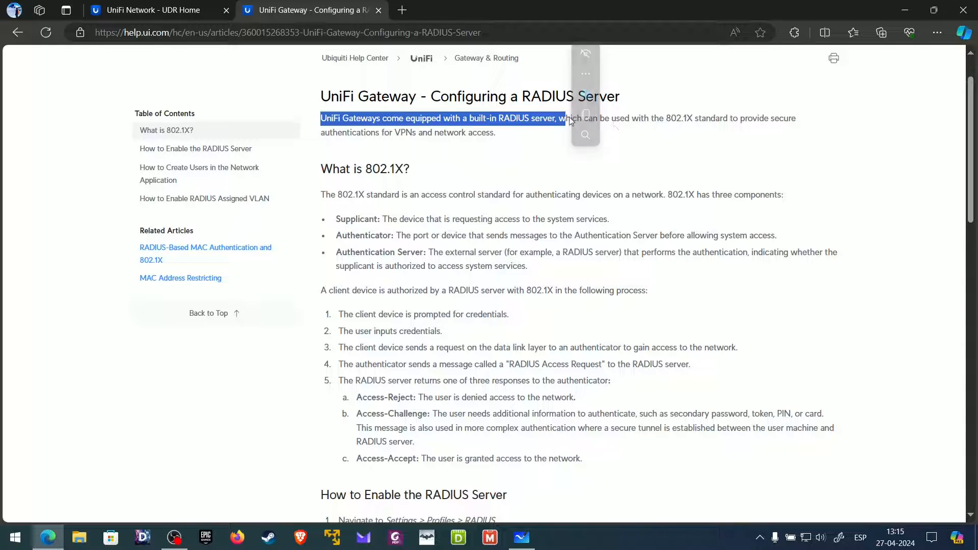
pyautogui.moveTo(664, 118); pyautogui.dragTo(734, 117)
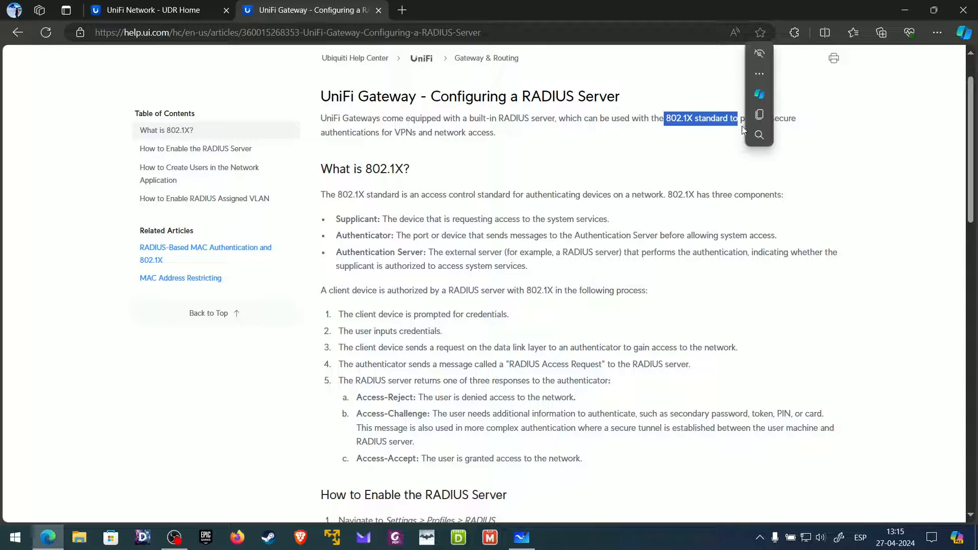
pyautogui.click(745, 135)
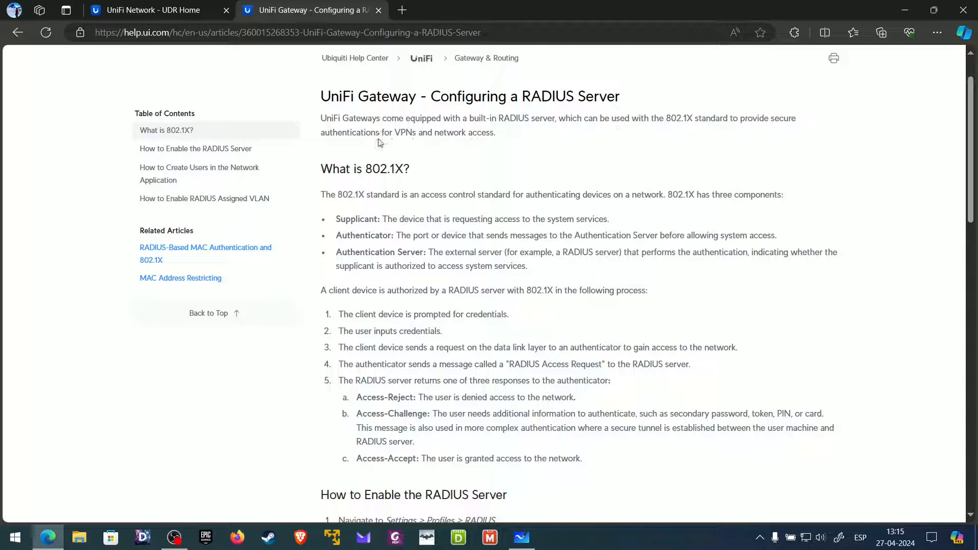
pyautogui.moveTo(395, 132); pyautogui.dragTo(425, 132)
pyautogui.click(446, 71)
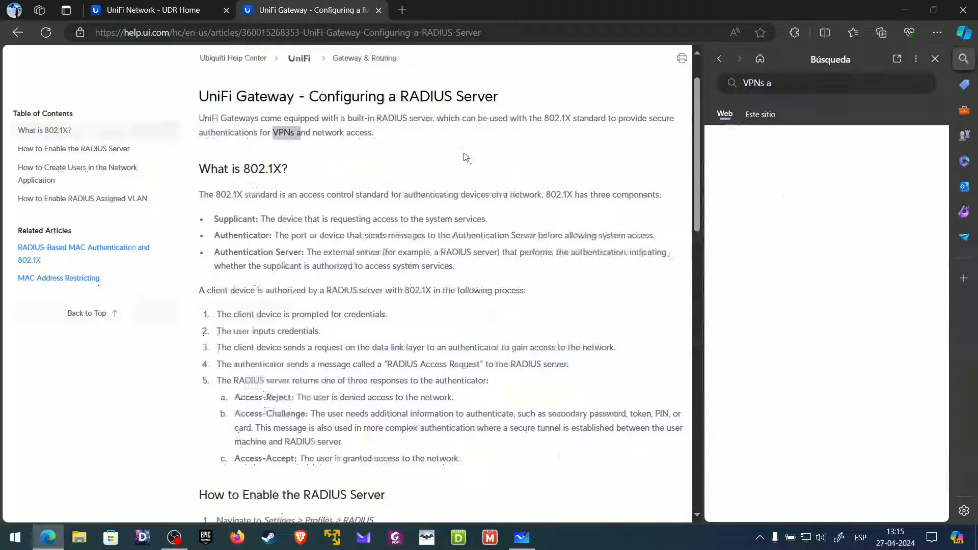
pyautogui.click(937, 59)
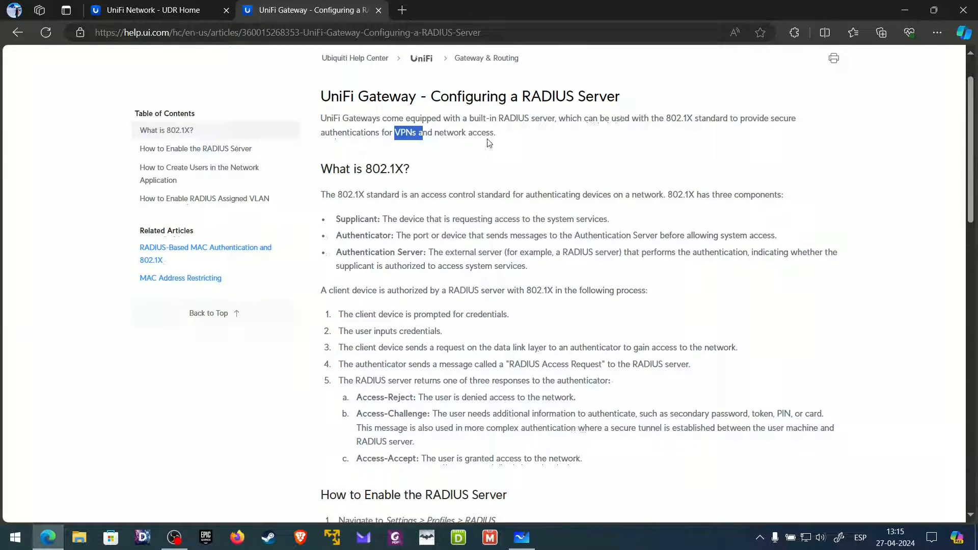
pyautogui.click(484, 144)
# - Highlight the Supplicant, Authenticator and Authentication Server terms and the server's role description
pyautogui.moveTo(338, 218); pyautogui.dragTo(381, 219)
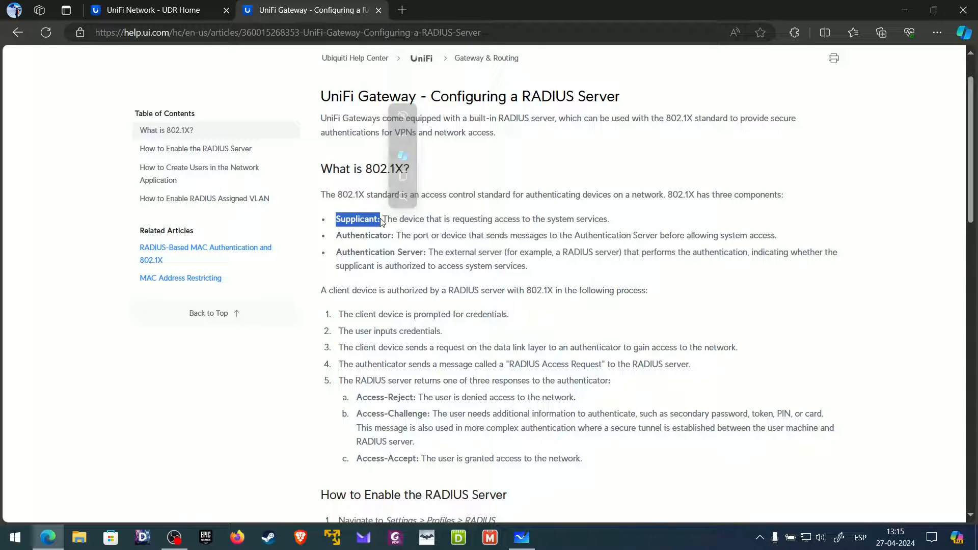
pyautogui.click(405, 221)
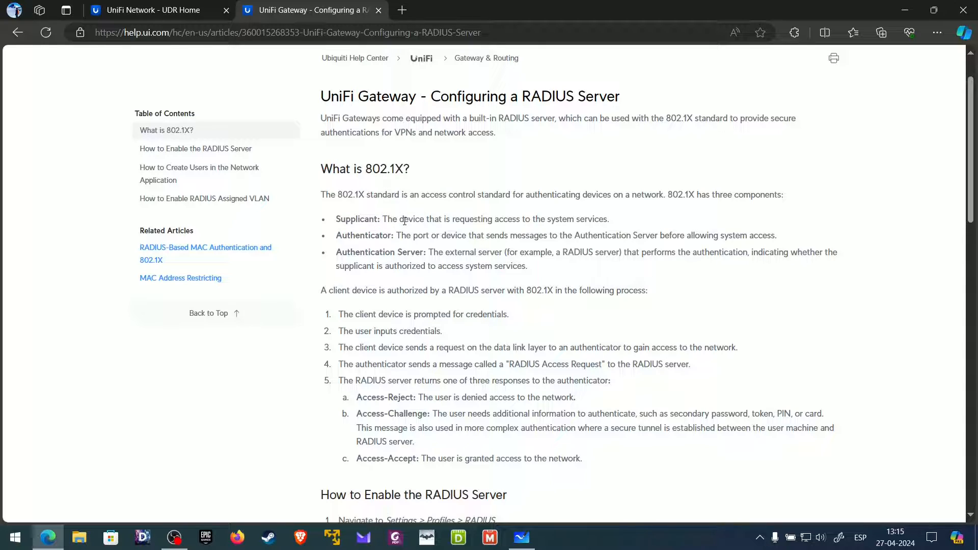
pyautogui.moveTo(337, 236); pyautogui.dragTo(396, 233)
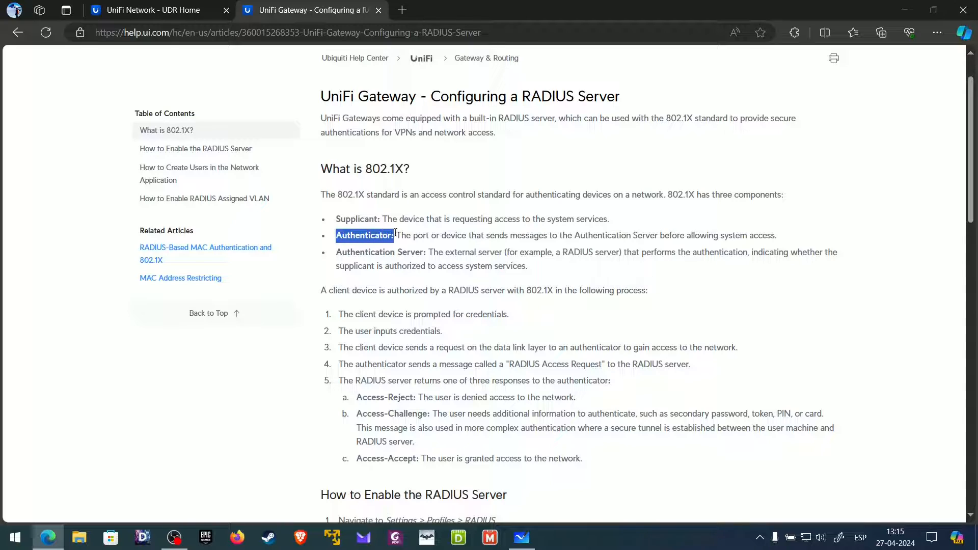
pyautogui.click(416, 236)
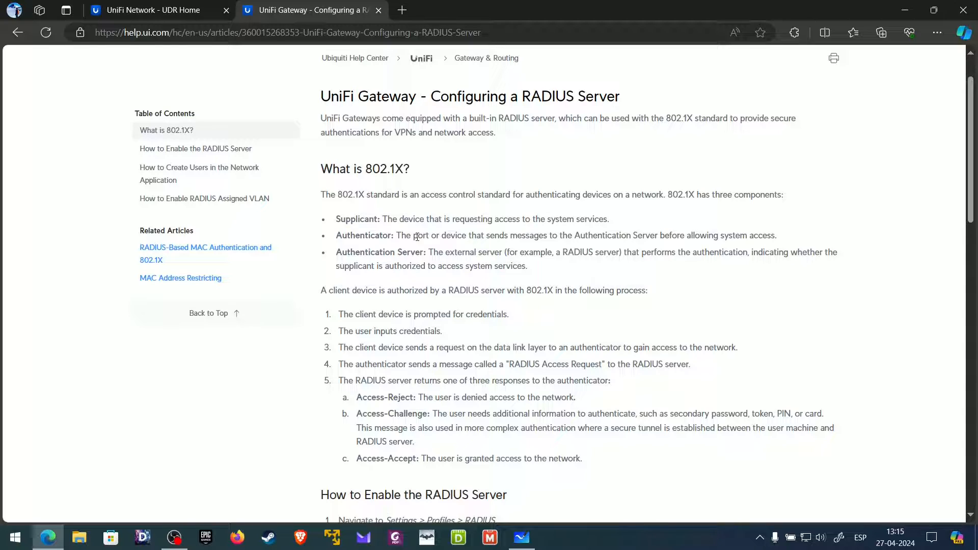
pyautogui.moveTo(336, 252); pyautogui.dragTo(420, 253)
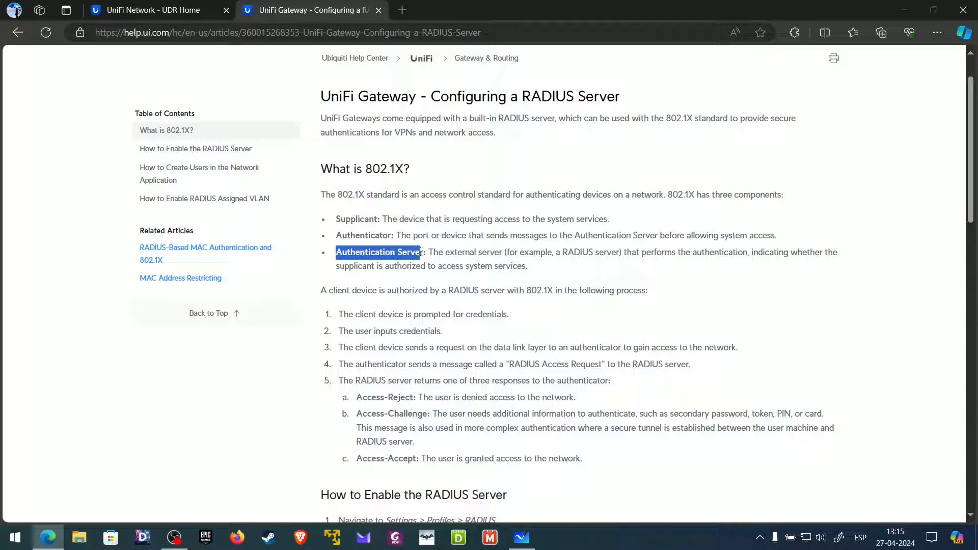
pyautogui.click(417, 255)
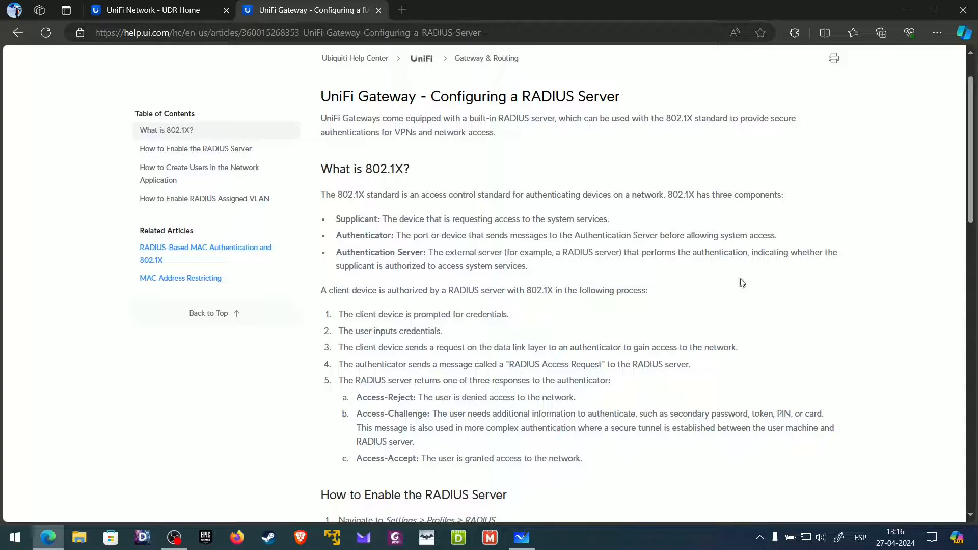
pyautogui.moveTo(678, 251); pyautogui.dragTo(529, 270)
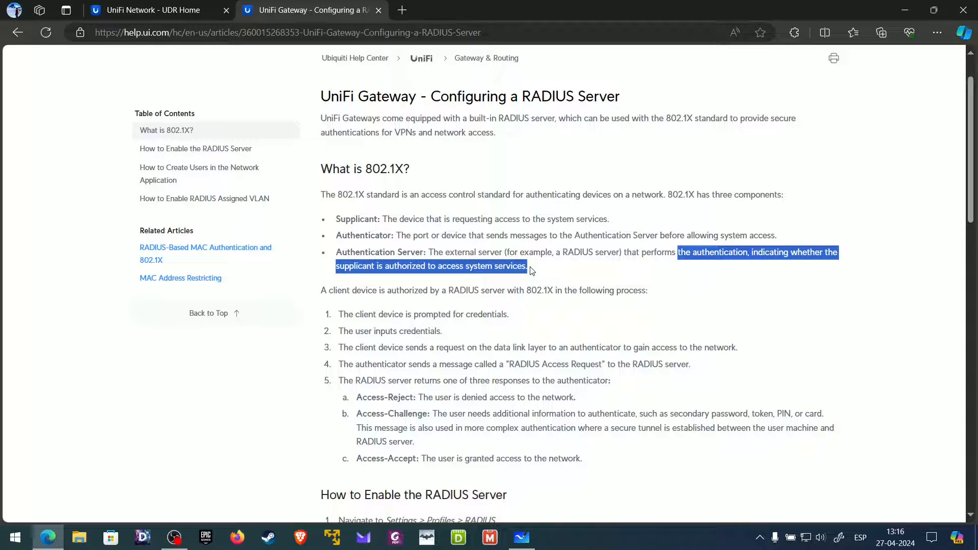
pyautogui.click(531, 271)
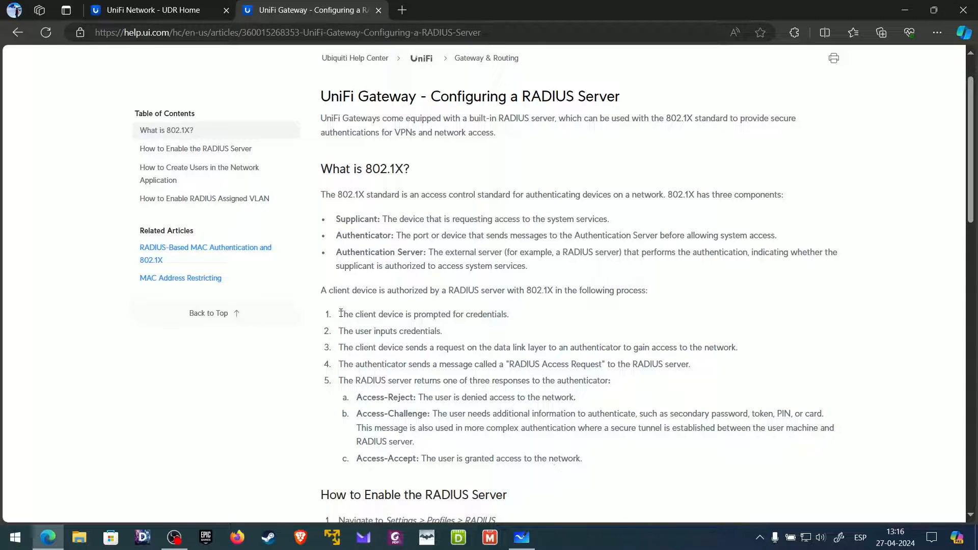
# - Highlight authorization steps 1–4 and the Access-Reject response
pyautogui.moveTo(339, 314); pyautogui.dragTo(513, 316)
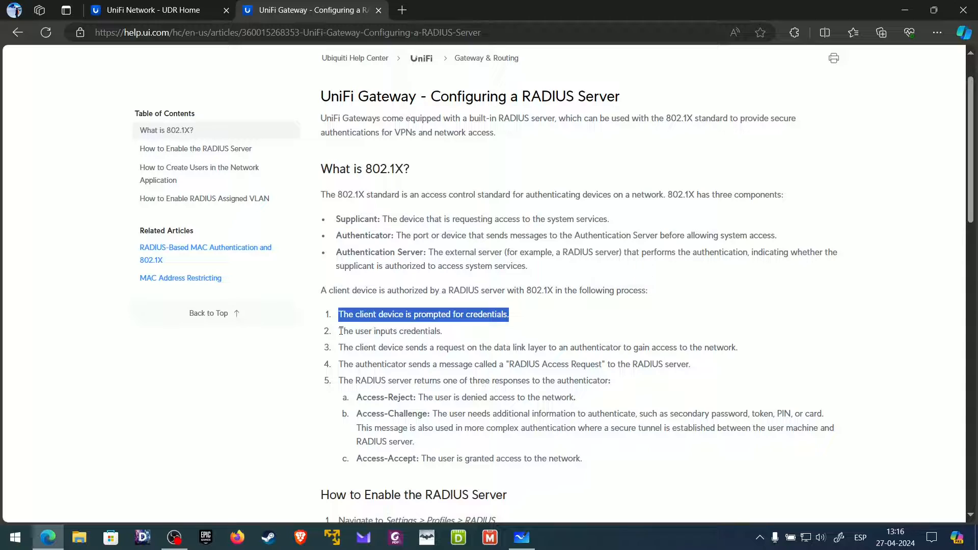
pyautogui.moveTo(339, 332); pyautogui.dragTo(441, 332)
pyautogui.click(426, 344)
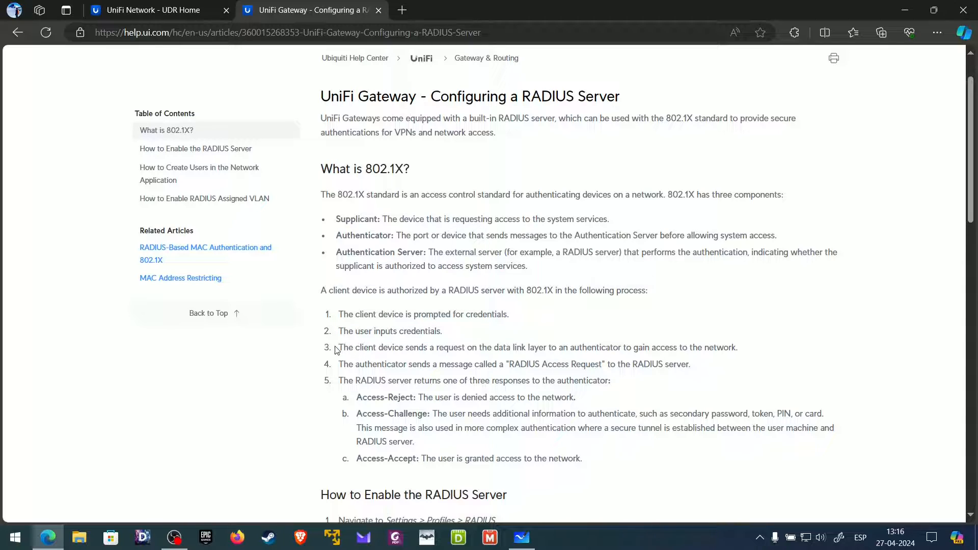
pyautogui.moveTo(338, 348); pyautogui.dragTo(743, 352)
pyautogui.moveTo(338, 364); pyautogui.dragTo(697, 376)
pyautogui.moveTo(356, 400); pyautogui.dragTo(420, 396)
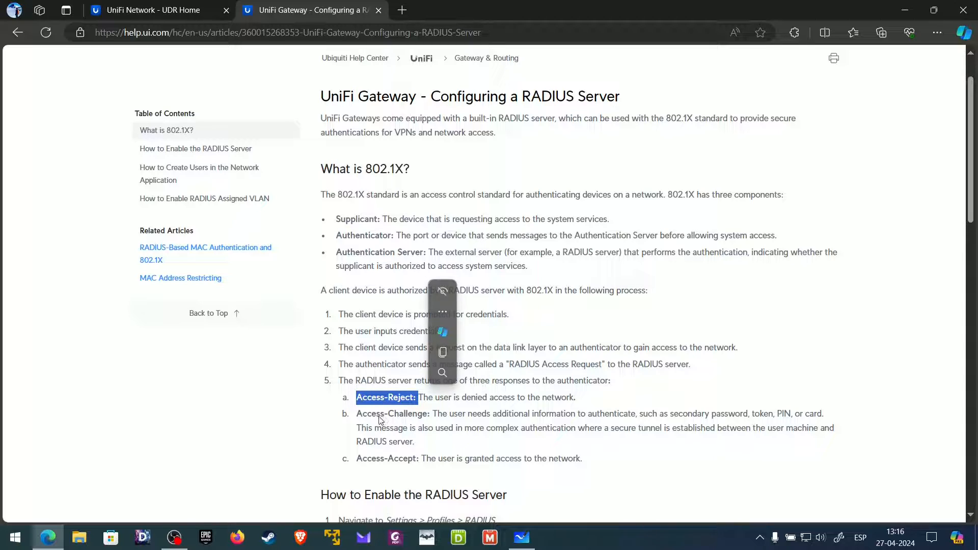
pyautogui.click(369, 415)
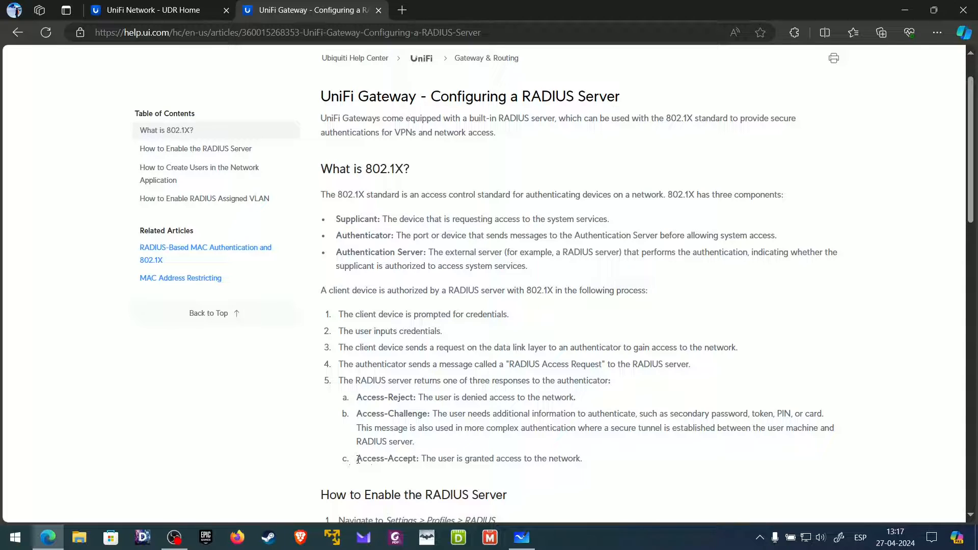
# - Highlight the Access-Accept response and scroll down to 'How to Enable the RADIUS Server'
pyautogui.moveTo(356, 459); pyautogui.dragTo(587, 460)
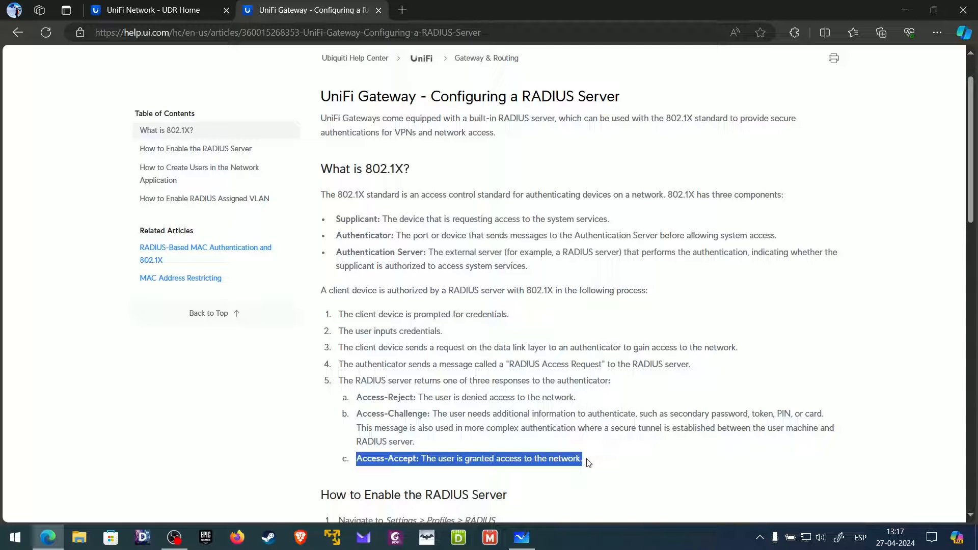
pyautogui.click(589, 464)
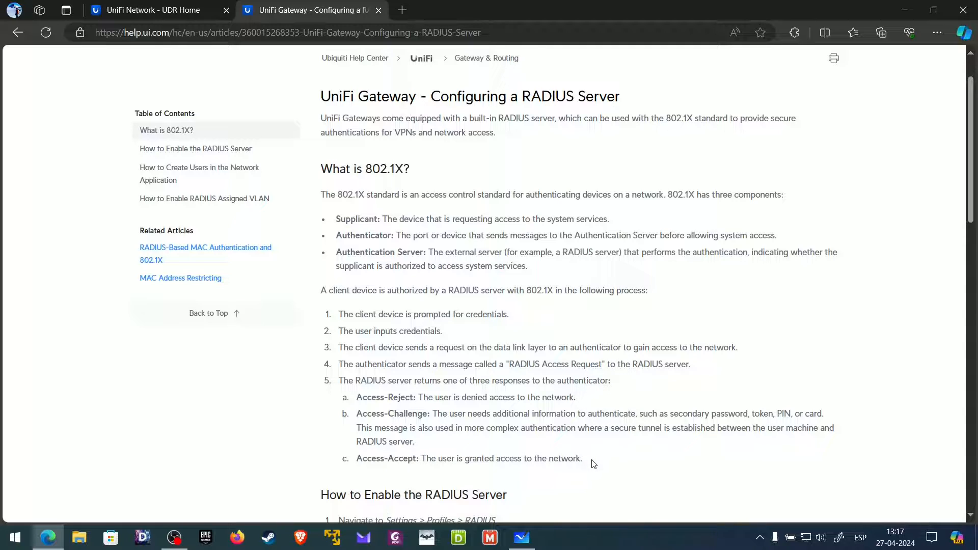
pyautogui.scroll(-5, 594, 463)
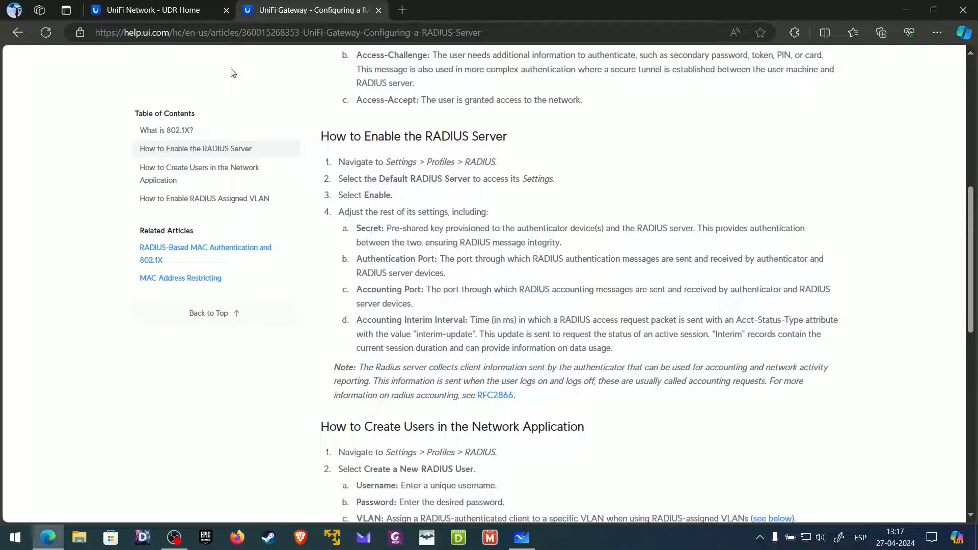
# - In UniFi Network, go to Settings > Profiles > RADIUS and open the Default profile
pyautogui.click(181, 10)
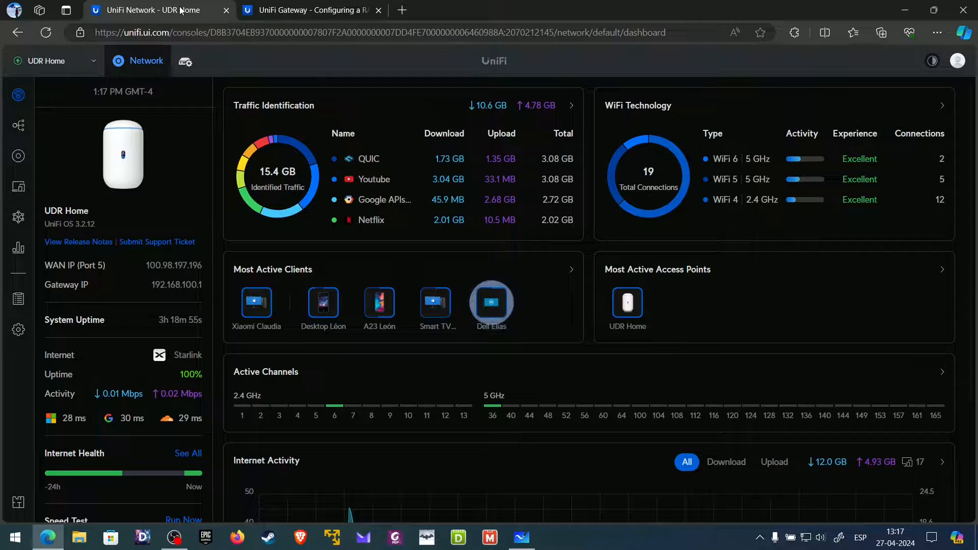
pyautogui.click(19, 333)
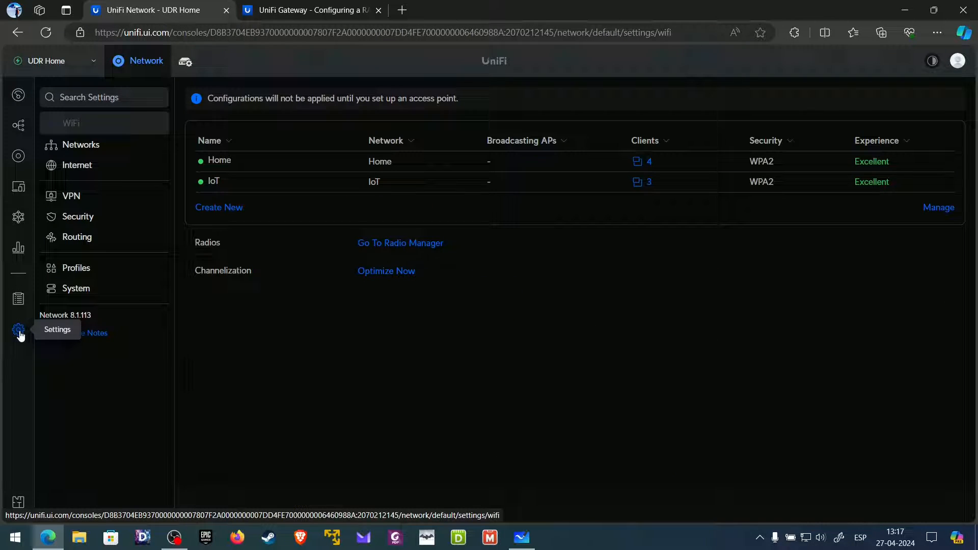
pyautogui.click(85, 273)
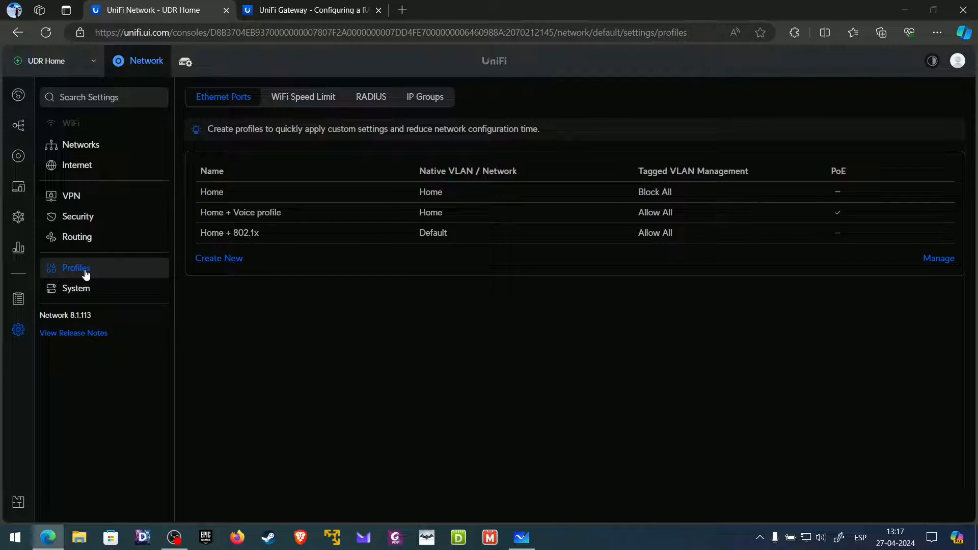
pyautogui.click(371, 105)
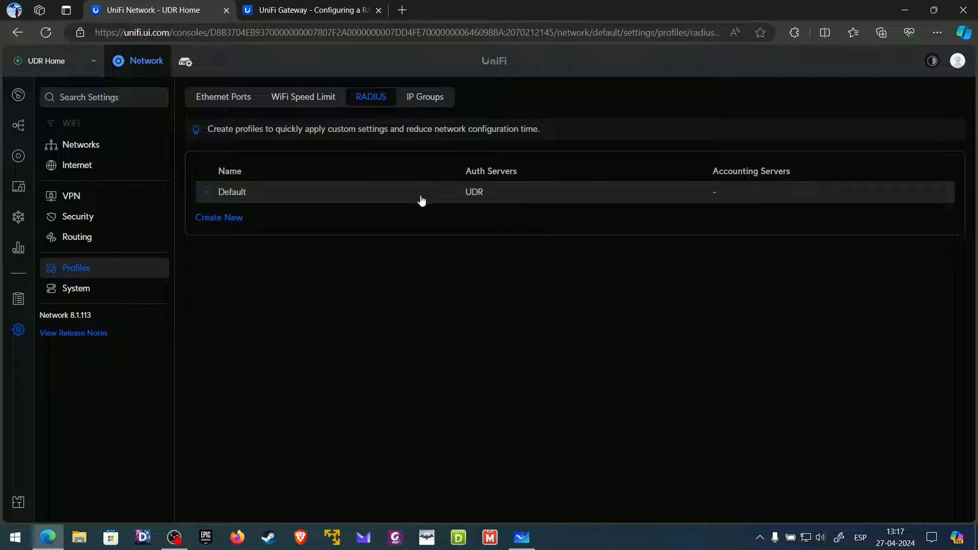
pyautogui.click(476, 203)
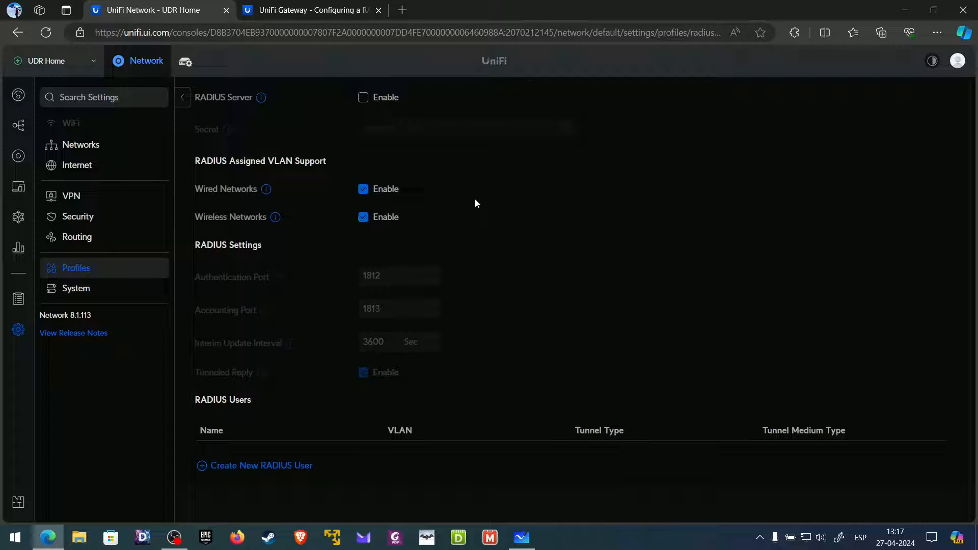
# - Enable the built-in RADIUS server and check the shared secret
pyautogui.click(368, 100)
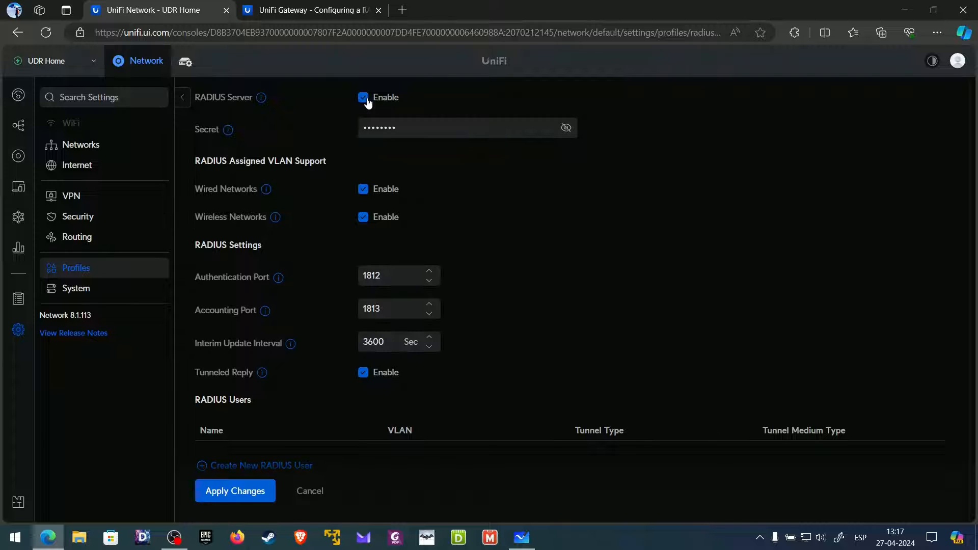
pyautogui.click(568, 129)
pyautogui.click(568, 129)
pyautogui.moveTo(228, 132)
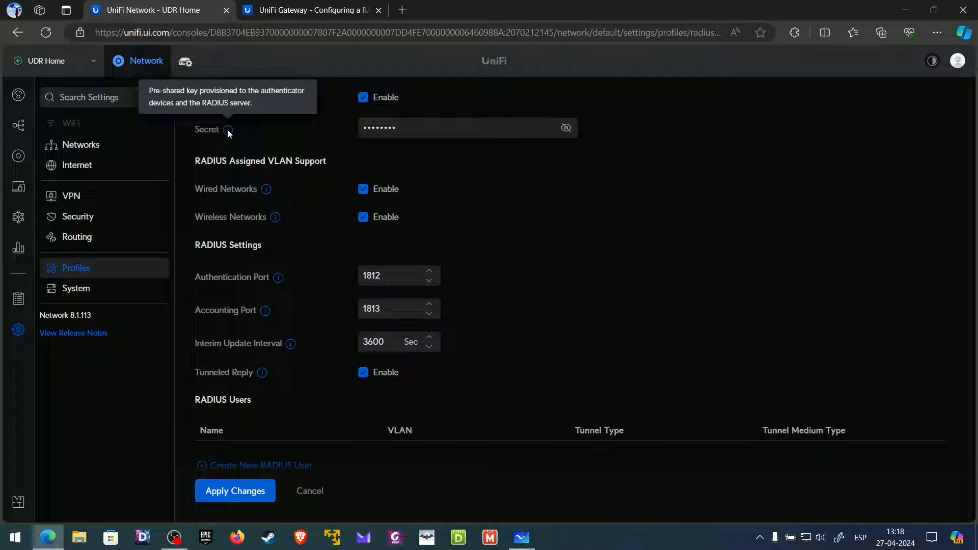
pyautogui.click(566, 128)
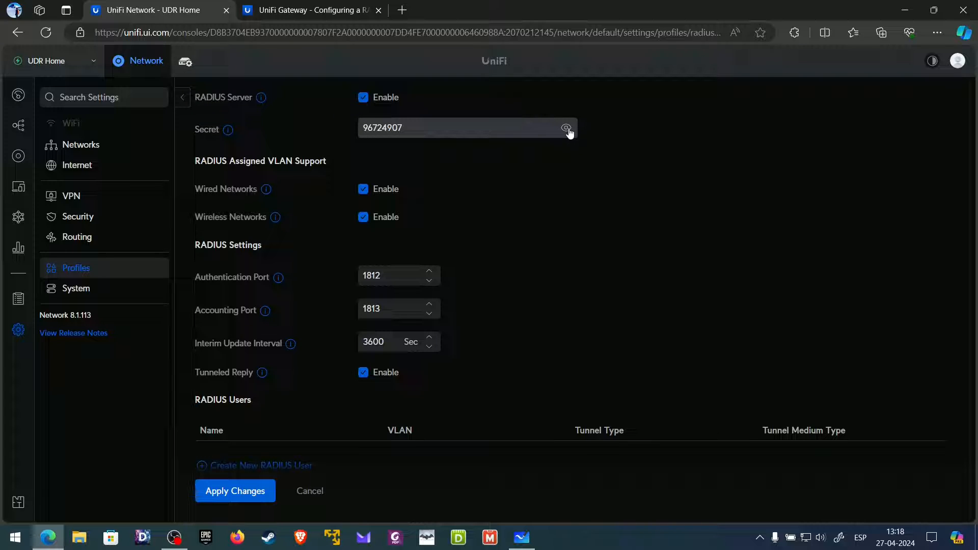
pyautogui.click(567, 129)
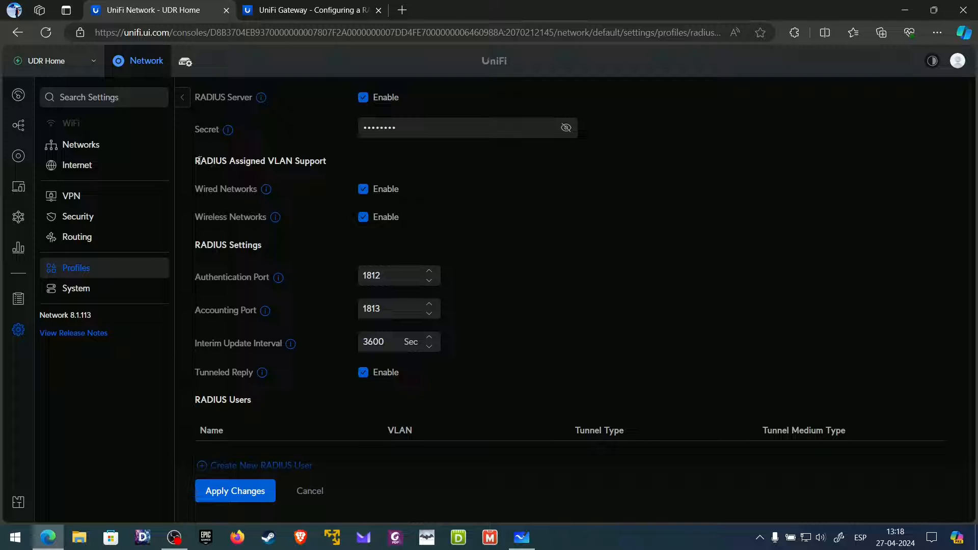
# - Turn off RADIUS-assigned VLAN support for wired networks, keeping authentication port 1812
pyautogui.moveTo(197, 161); pyautogui.dragTo(330, 159)
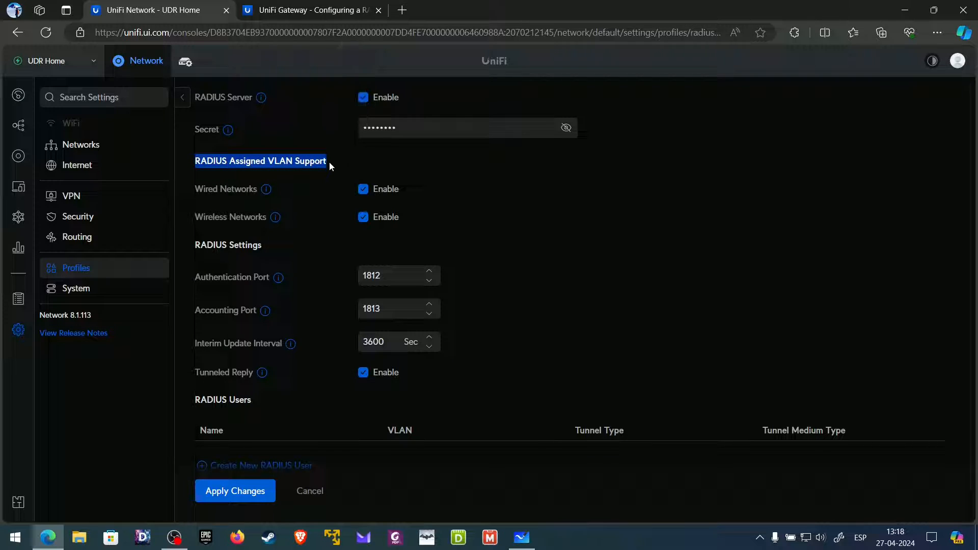
pyautogui.click(326, 162)
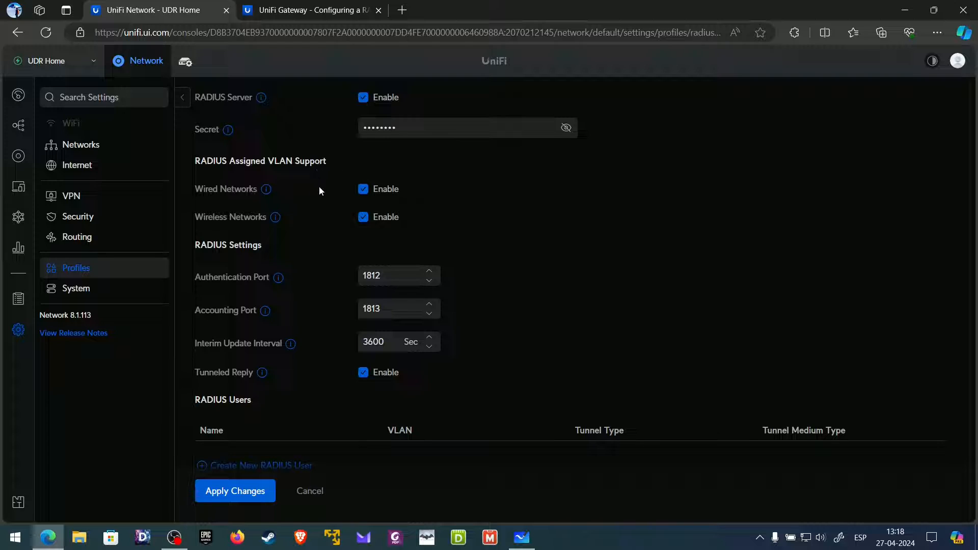
pyautogui.click(364, 191)
pyautogui.moveTo(397, 275); pyautogui.dragTo(357, 276)
pyautogui.click(329, 294)
pyautogui.moveTo(291, 347)
# - Consult the help article tab, then return to the RADIUS settings to add a user
pyautogui.click(306, 9)
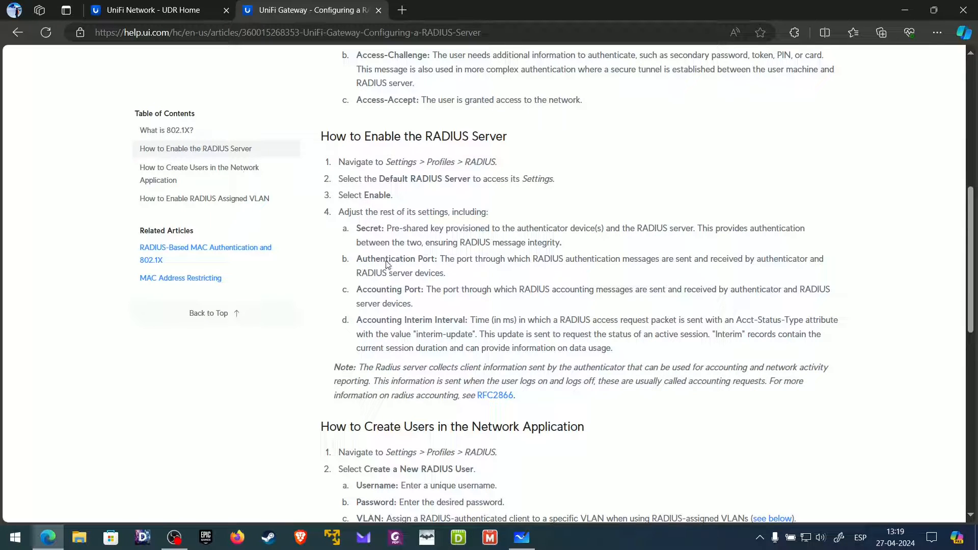
pyautogui.click(199, 13)
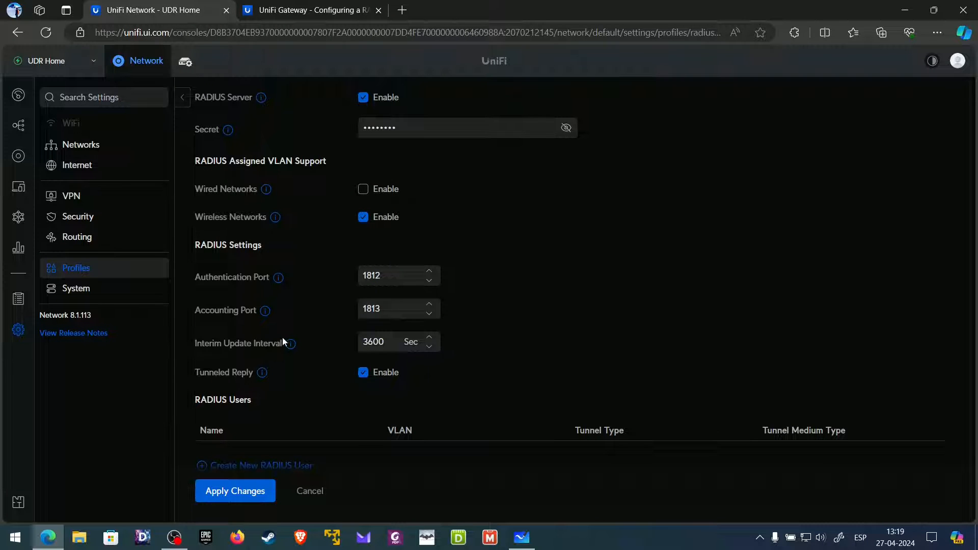
pyautogui.scroll(-1, 283, 368)
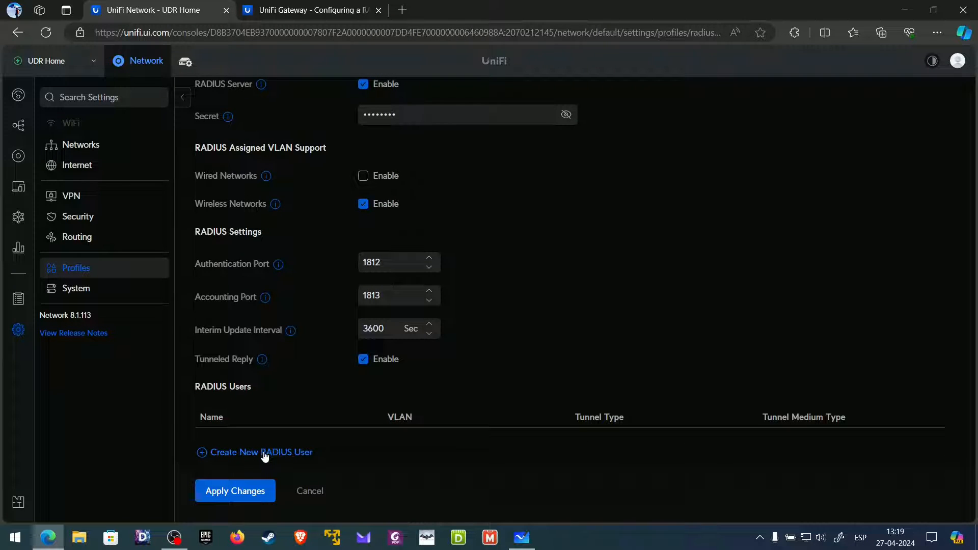
pyautogui.click(263, 452)
# - Start a new RADIUS user and enter the first user's e-mail address as username
pyautogui.click(419, 182)
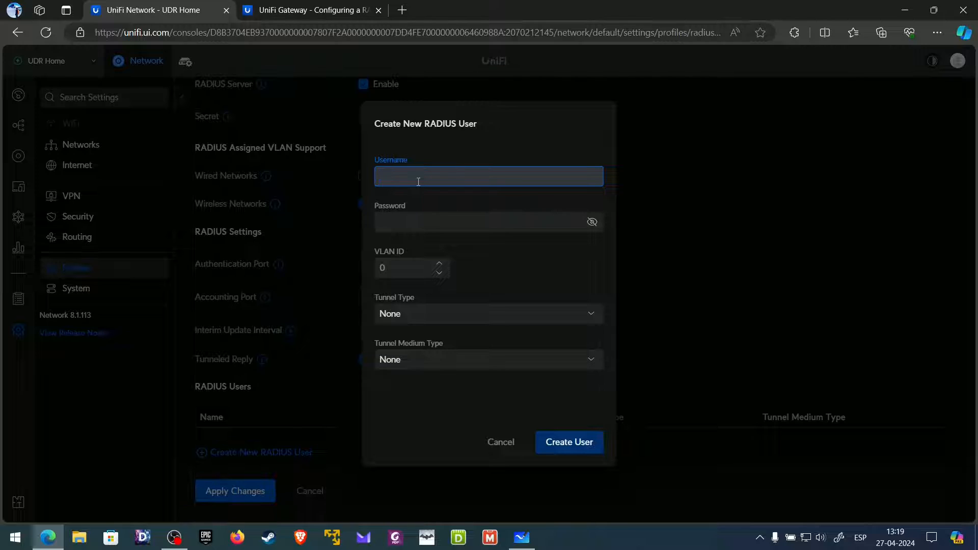
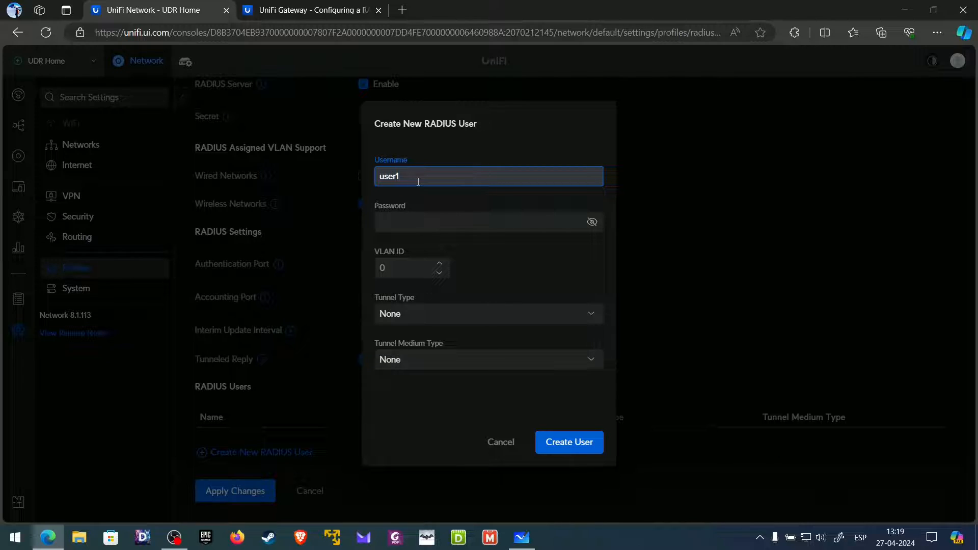
pyautogui.moveTo(397, 172); pyautogui.dragTo(367, 176)
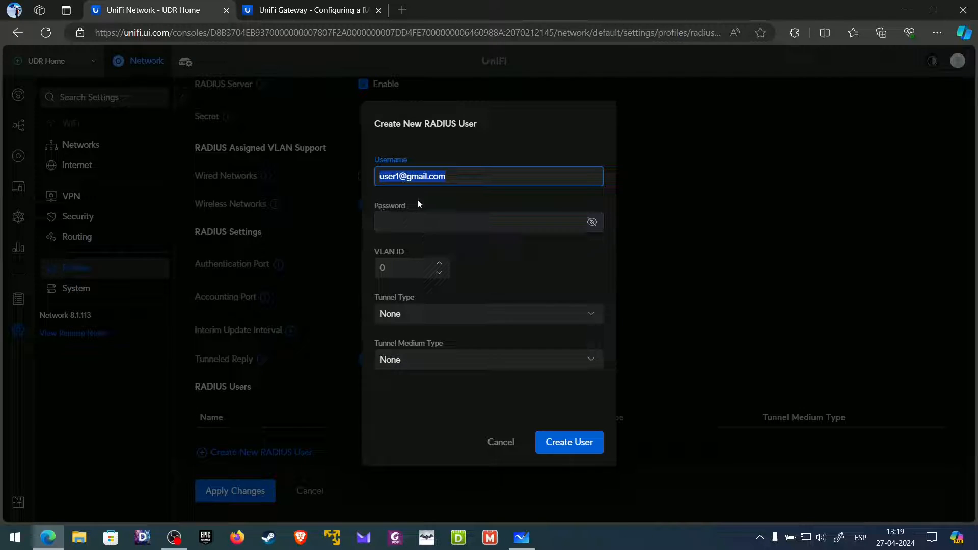
pyautogui.click(454, 178)
pyautogui.moveTo(460, 177); pyautogui.dragTo(368, 175)
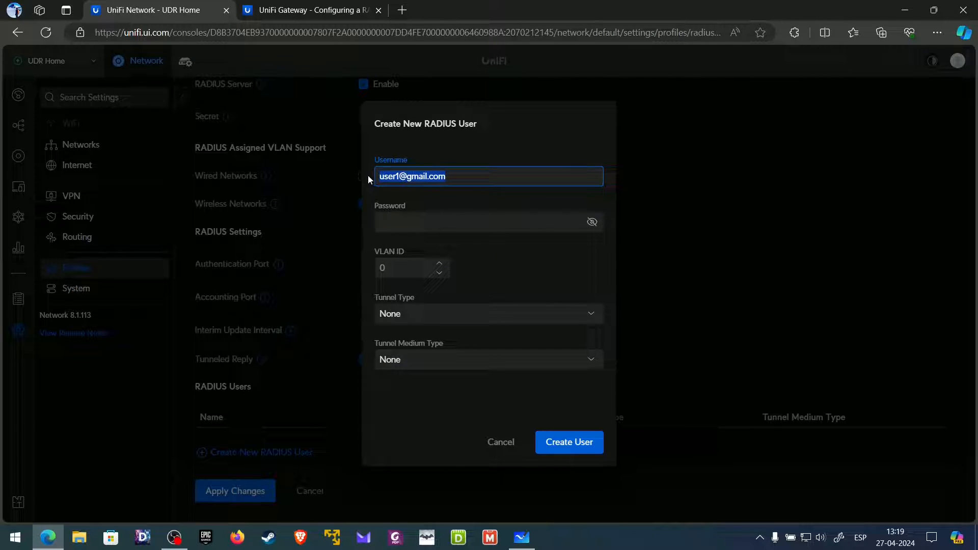
pyautogui.click(467, 175)
pyautogui.click(432, 223)
# - Set the user's password and VLAN ID 10, review Tunnel Medium Type, and create the user
pyautogui.write('123456')
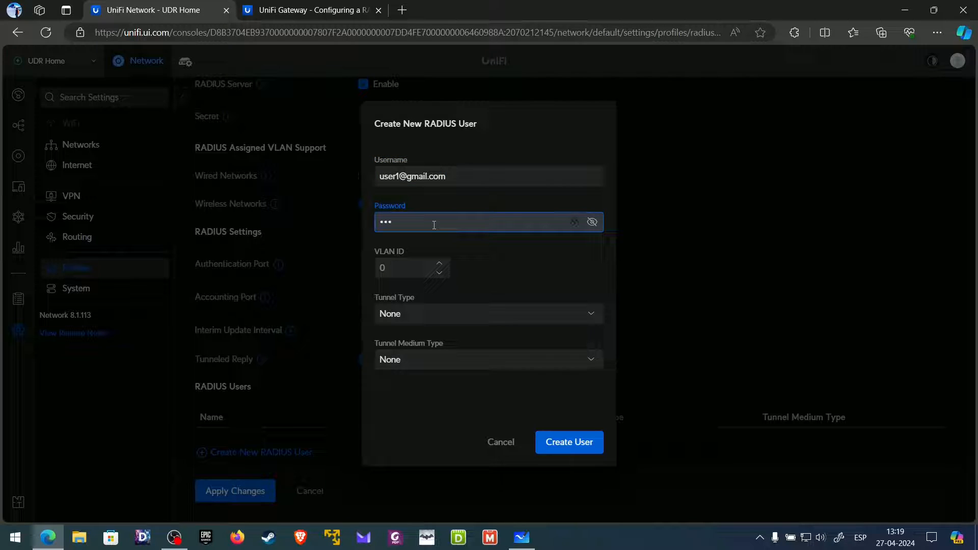
pyautogui.press('Tab')
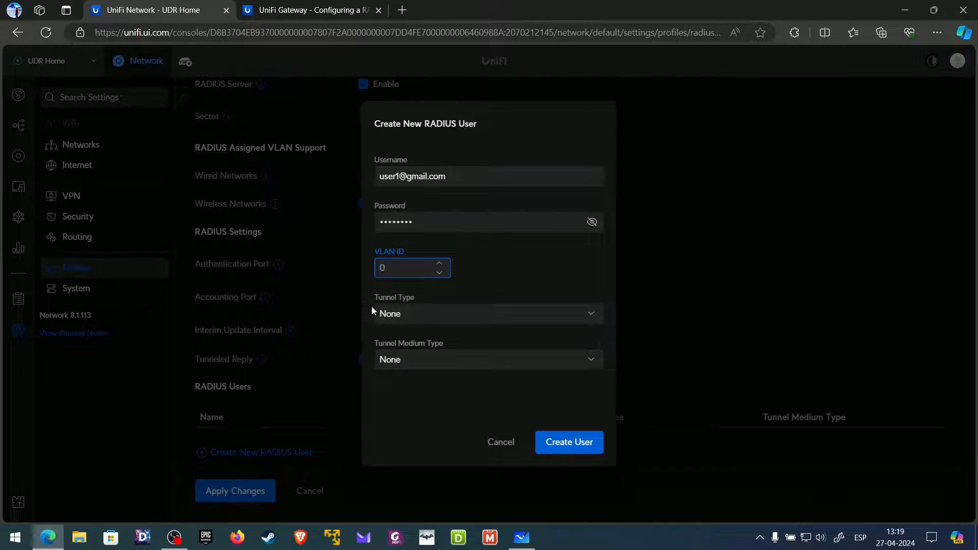
pyautogui.write('10')
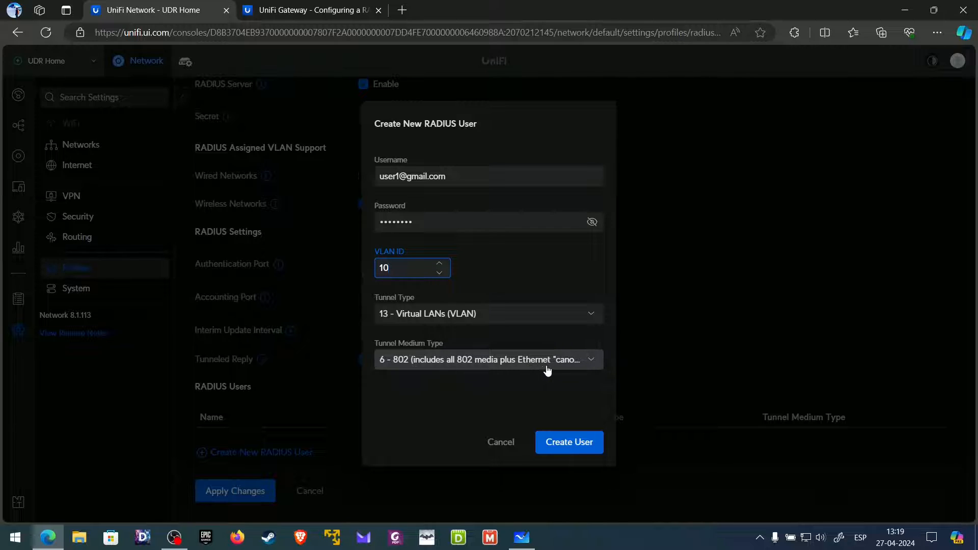
pyautogui.click(563, 365)
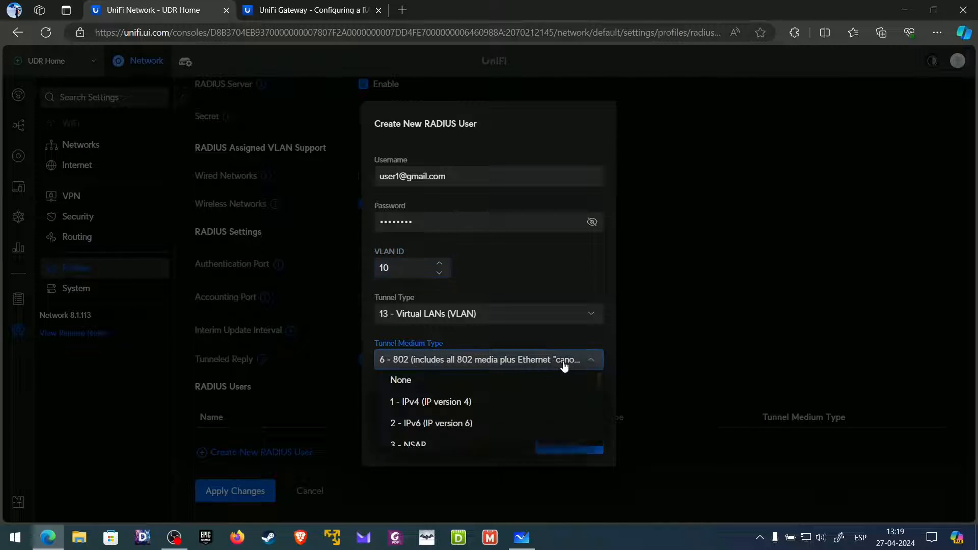
pyautogui.click(605, 349)
pyautogui.click(572, 440)
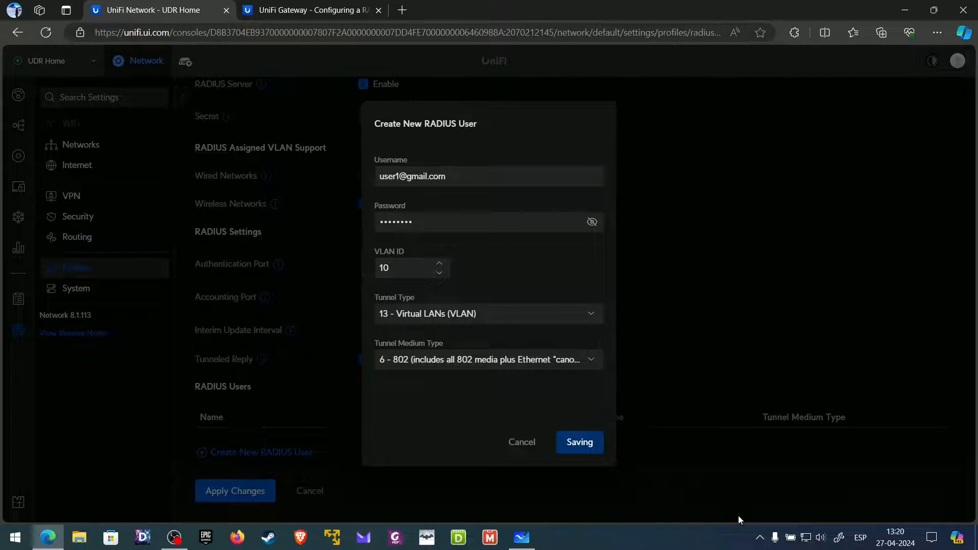
pyautogui.click(760, 538)
pyautogui.click(760, 538)
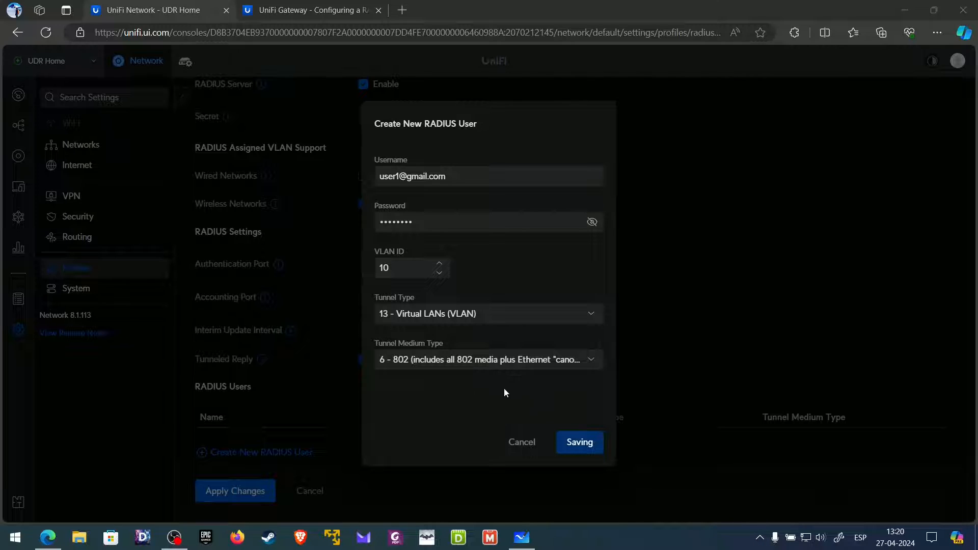
# - Refocus the browser and start creating a second RADIUS user
pyautogui.click(534, 400)
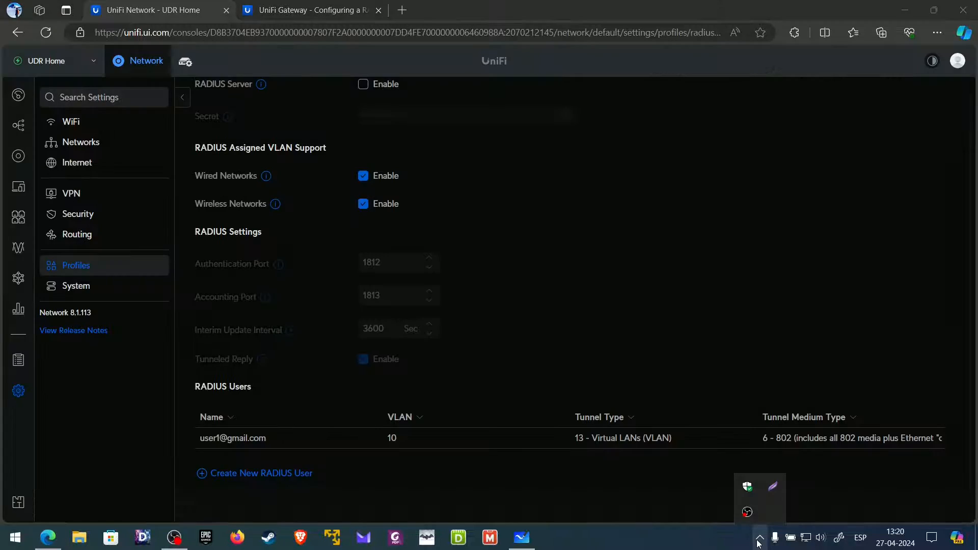
pyautogui.click(625, 493)
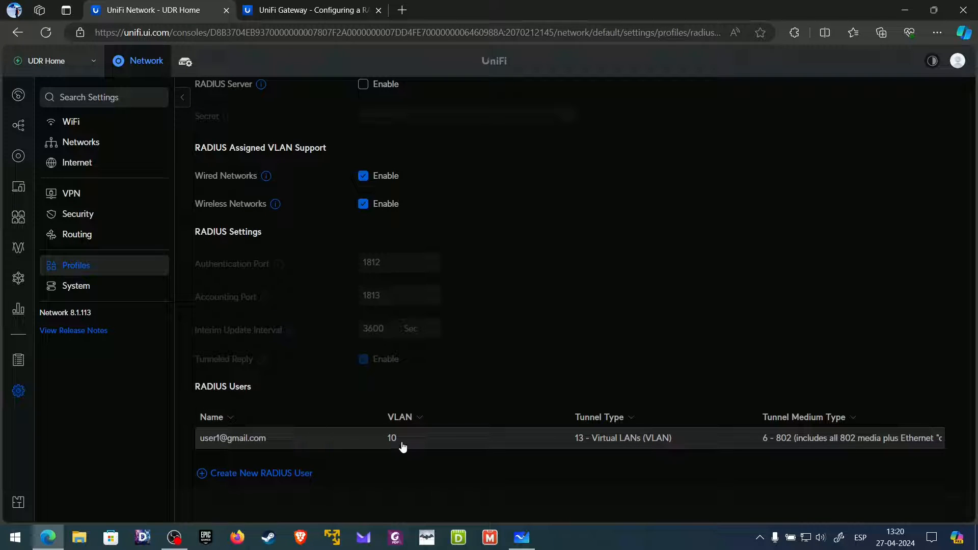
pyautogui.scroll(-1, 403, 439)
pyautogui.scroll(1, 402, 442)
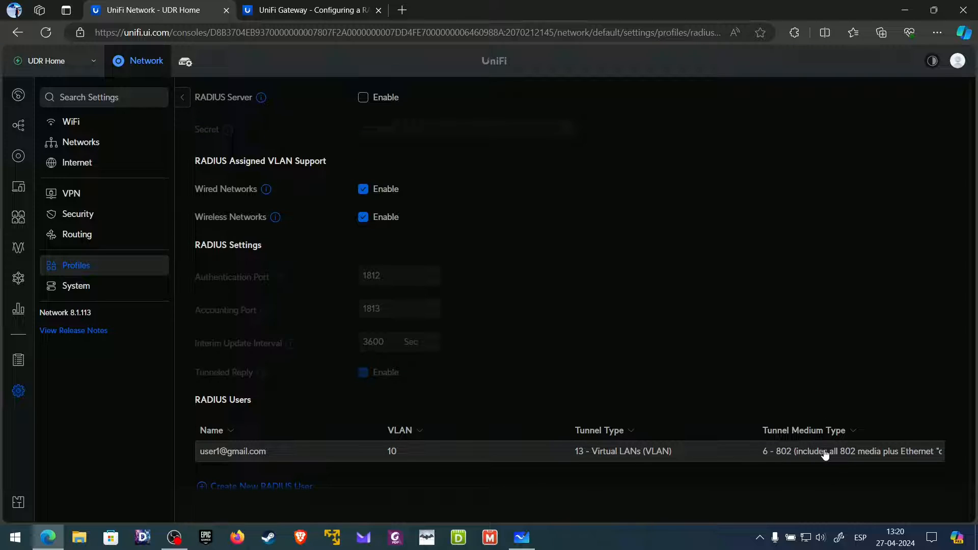
pyautogui.scroll(-1, 820, 451)
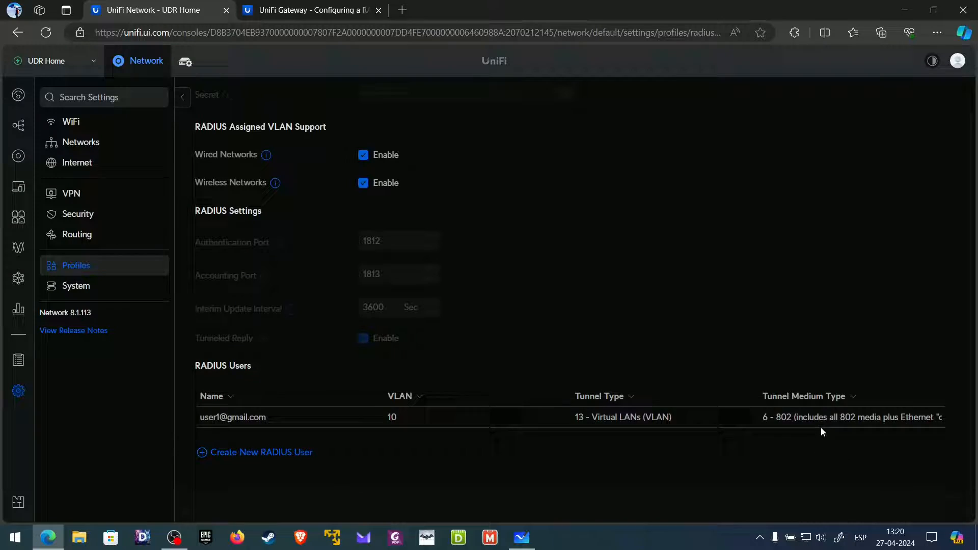
pyautogui.click(207, 453)
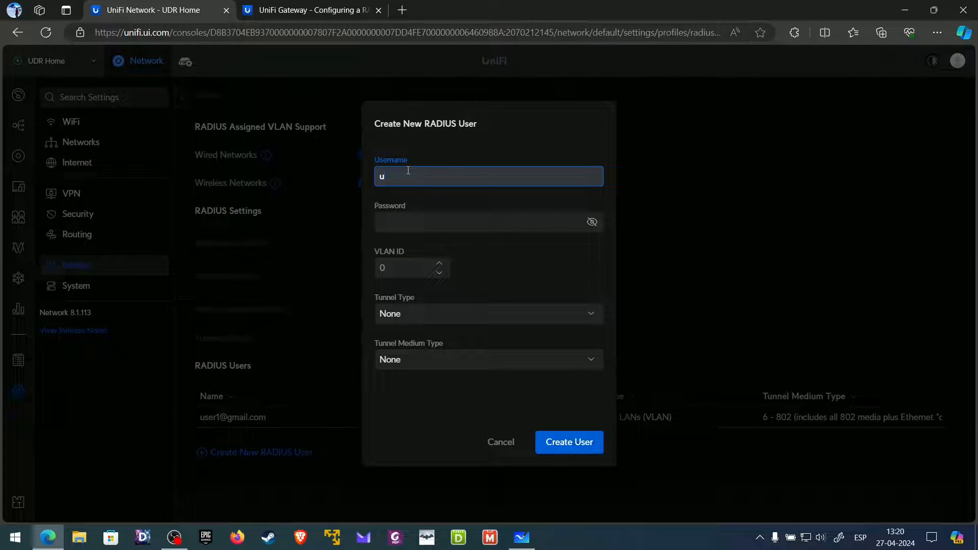
# - Enter the second user's e-mail username and password, set VLAN ID 30, and create the user
pyautogui.click(434, 224)
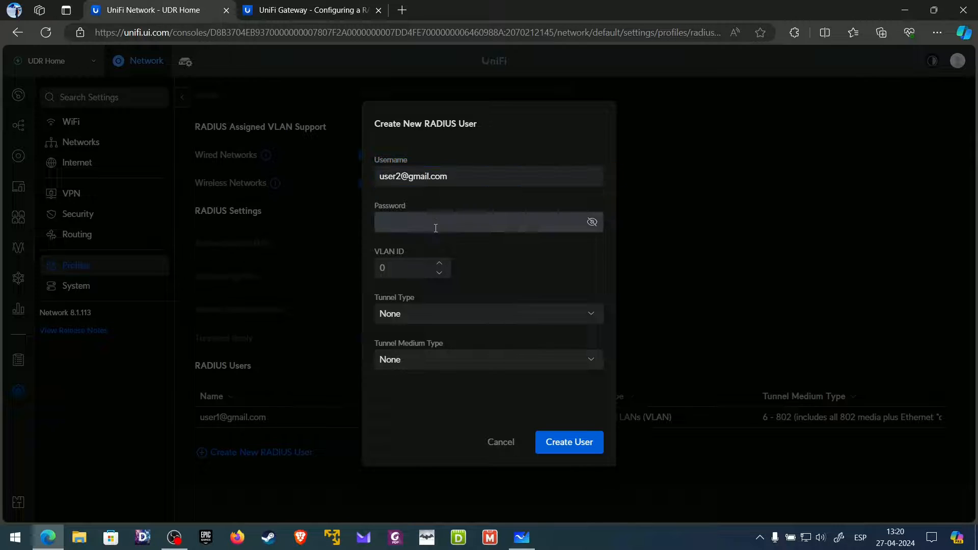
pyautogui.write('123456')
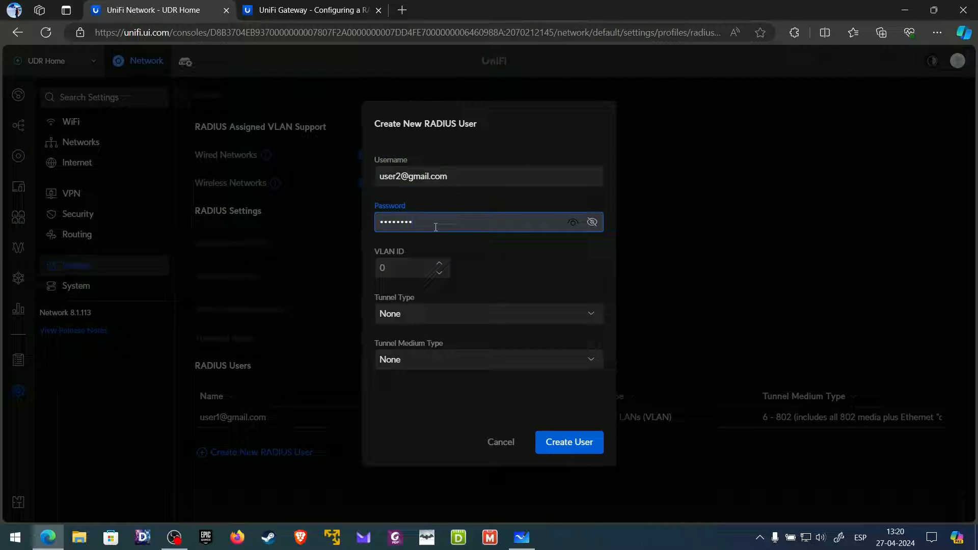
pyautogui.click(411, 273)
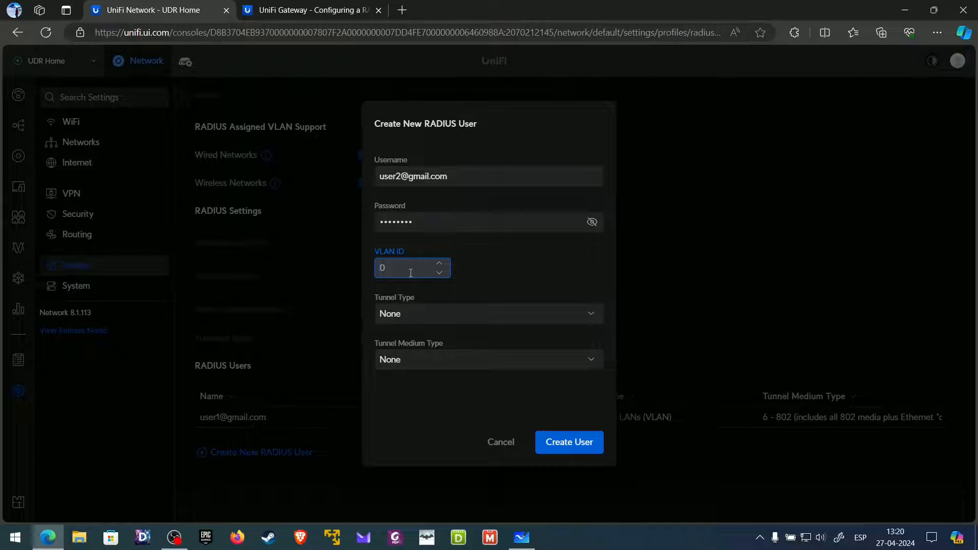
pyautogui.write('30')
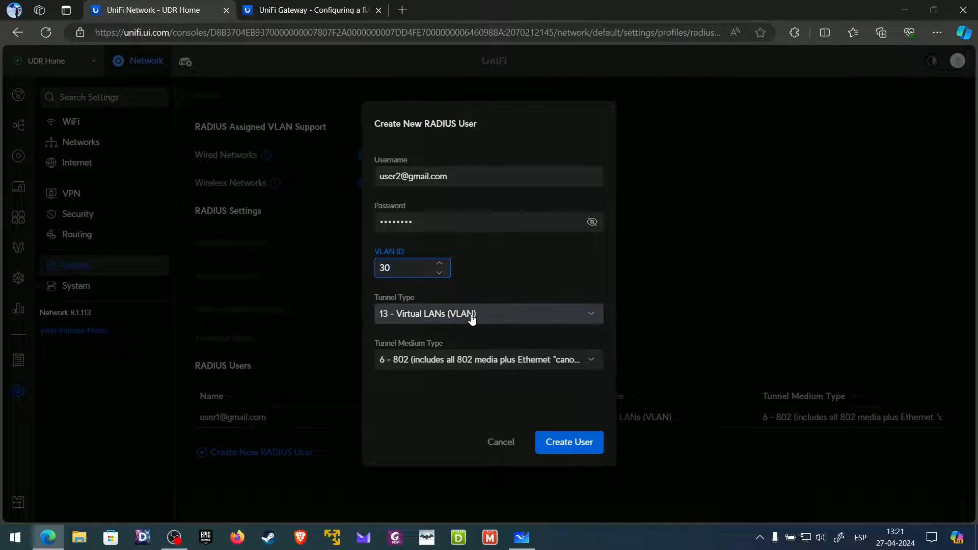
pyautogui.moveTo(400, 268); pyautogui.dragTo(371, 264)
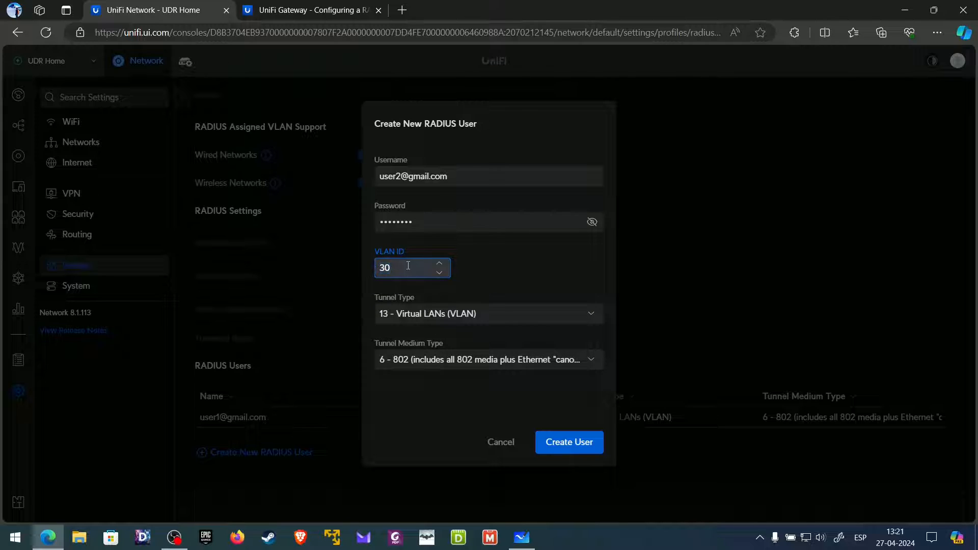
pyautogui.click(408, 267)
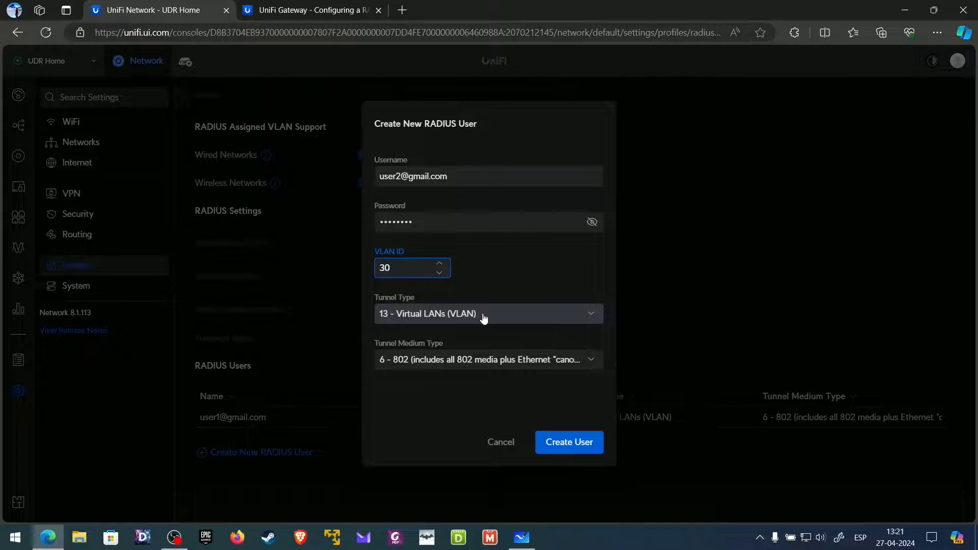
pyautogui.click(576, 450)
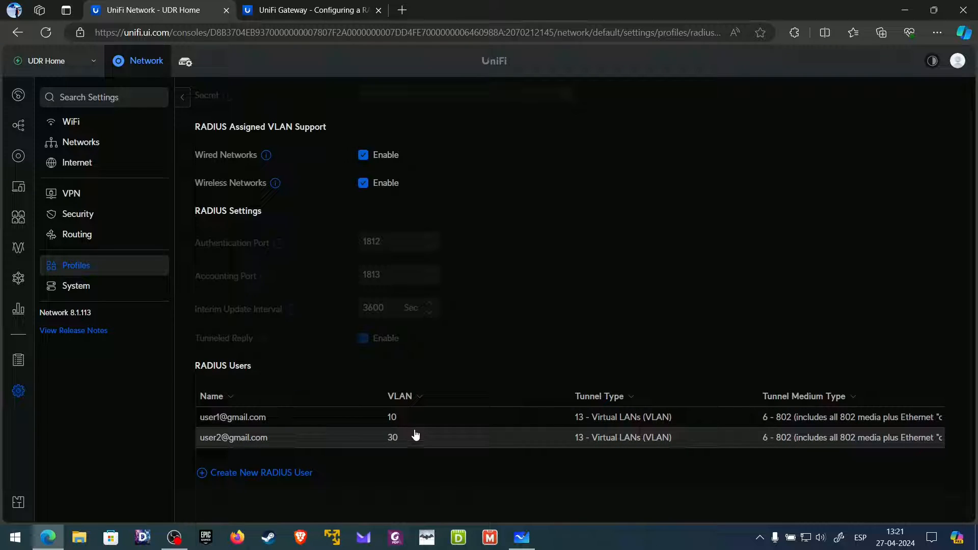
# - Enable the RADIUS server and save the change
pyautogui.scroll(1, 415, 427)
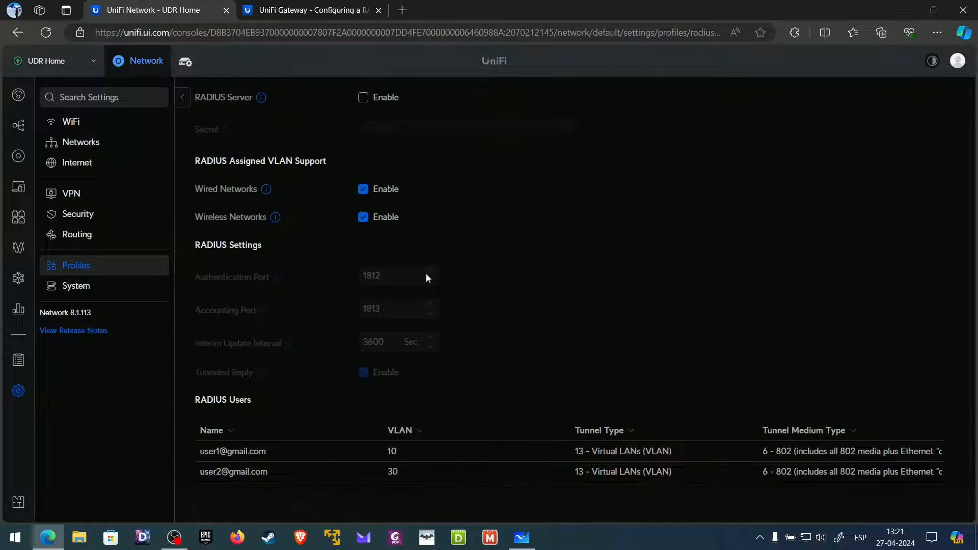
pyautogui.click(363, 98)
pyautogui.scroll(-2, 338, 411)
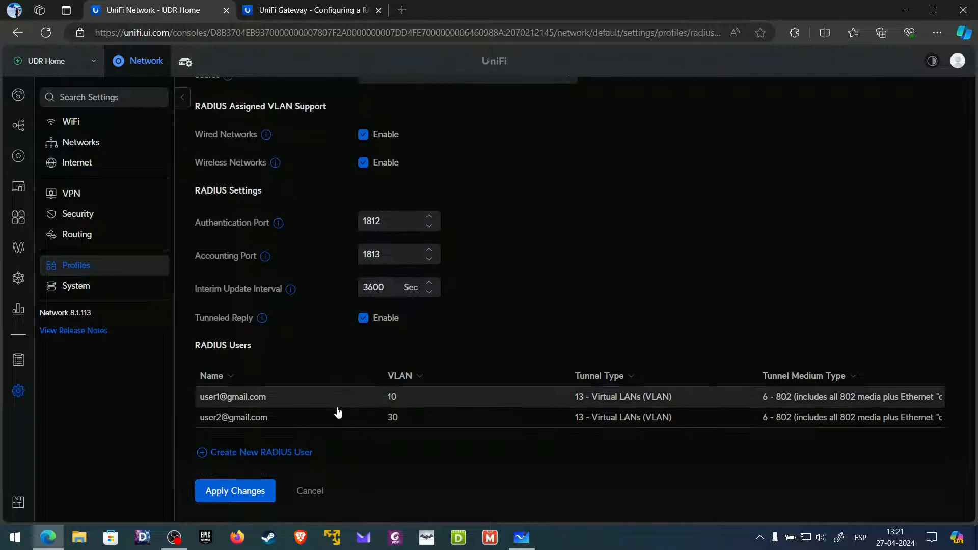
pyautogui.scroll(2, 363, 374)
pyautogui.scroll(-2, 306, 449)
pyautogui.click(270, 481)
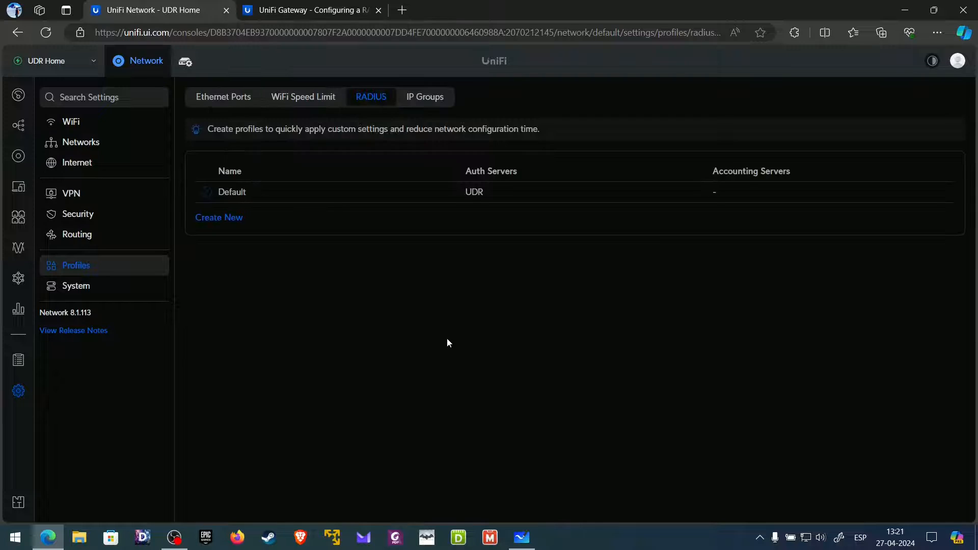
# - Uncheck Wired Networks for RADIUS-assigned VLANs in the Default profile, apply, and reopen to verify
pyautogui.click(457, 197)
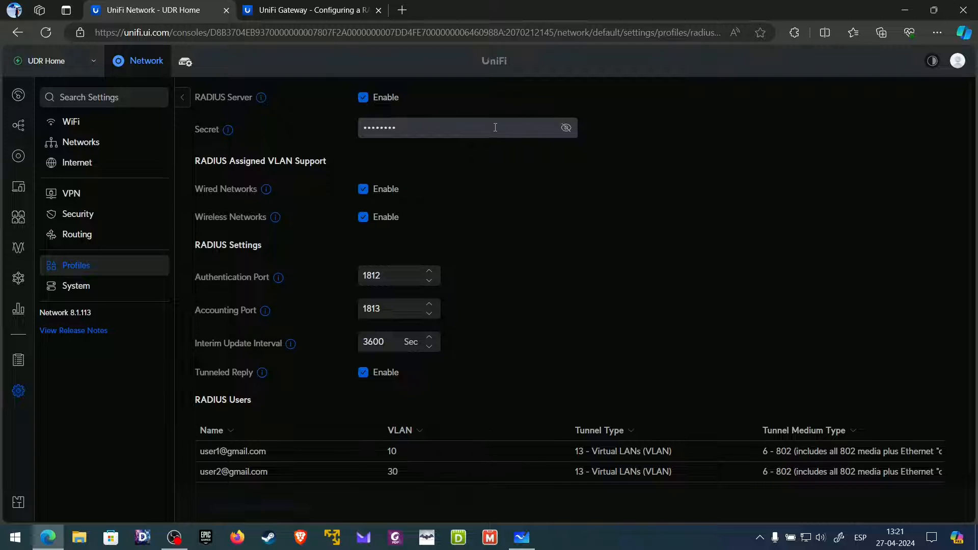
pyautogui.click(406, 128)
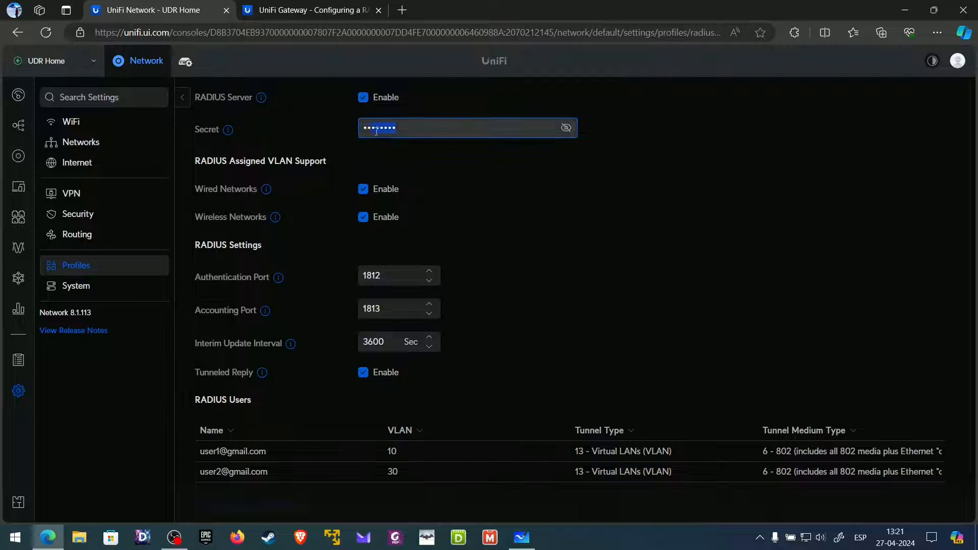
pyautogui.moveTo(396, 128); pyautogui.dragTo(354, 137)
pyautogui.click(438, 167)
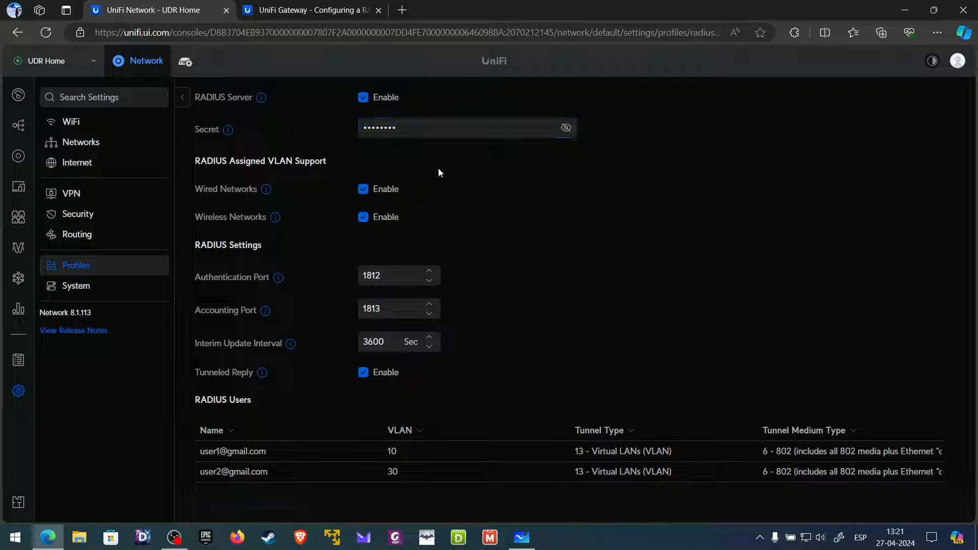
pyautogui.click(364, 191)
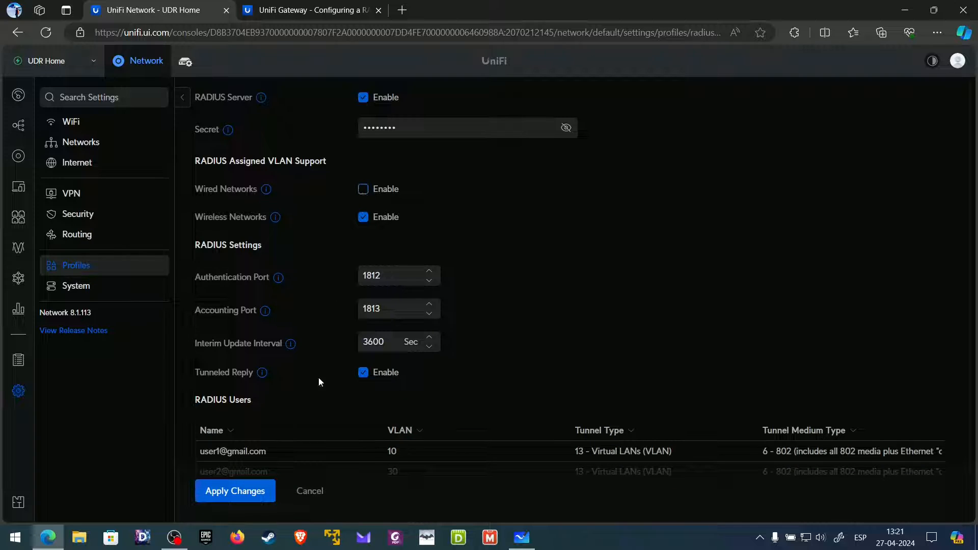
pyautogui.moveTo(274, 218)
pyautogui.click(239, 491)
pyautogui.click(343, 191)
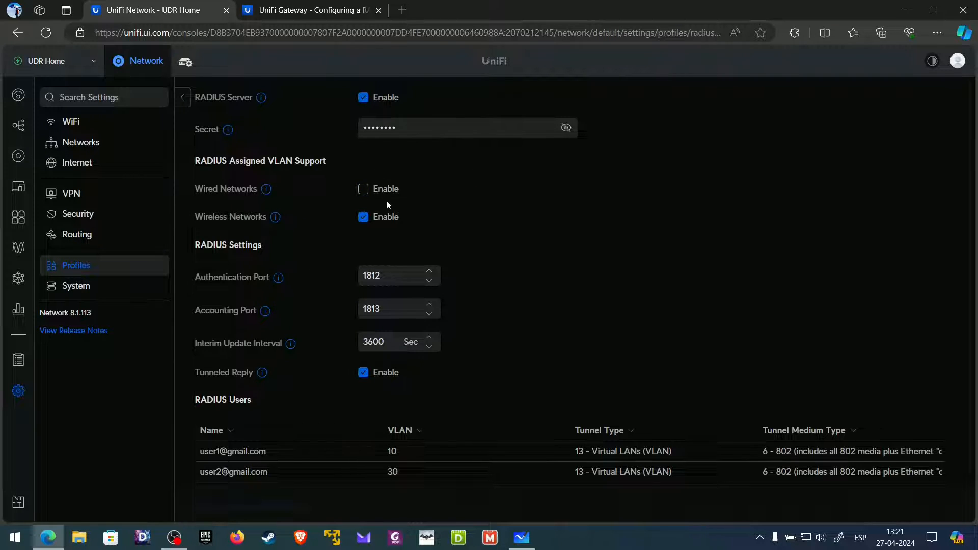
pyautogui.scroll(-1, 387, 214)
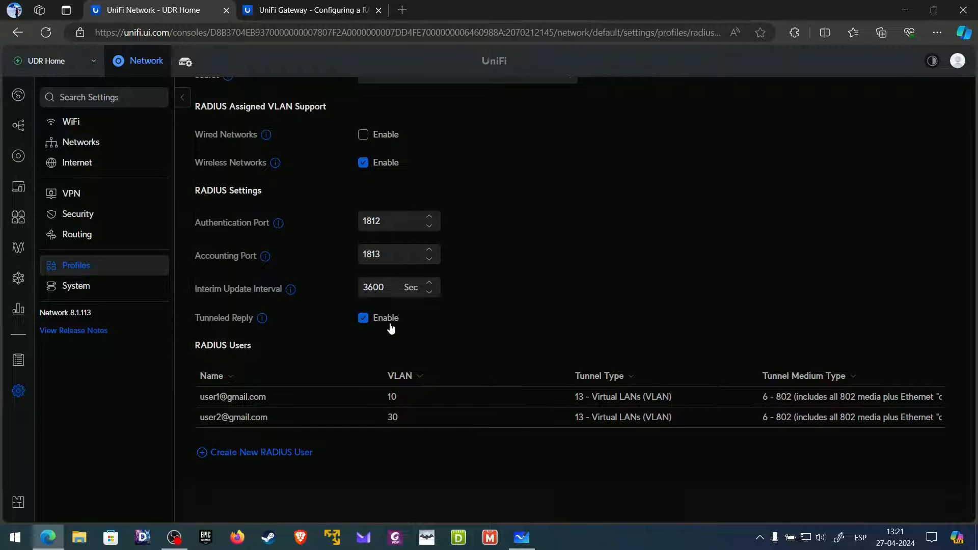
pyautogui.scroll(1, 398, 228)
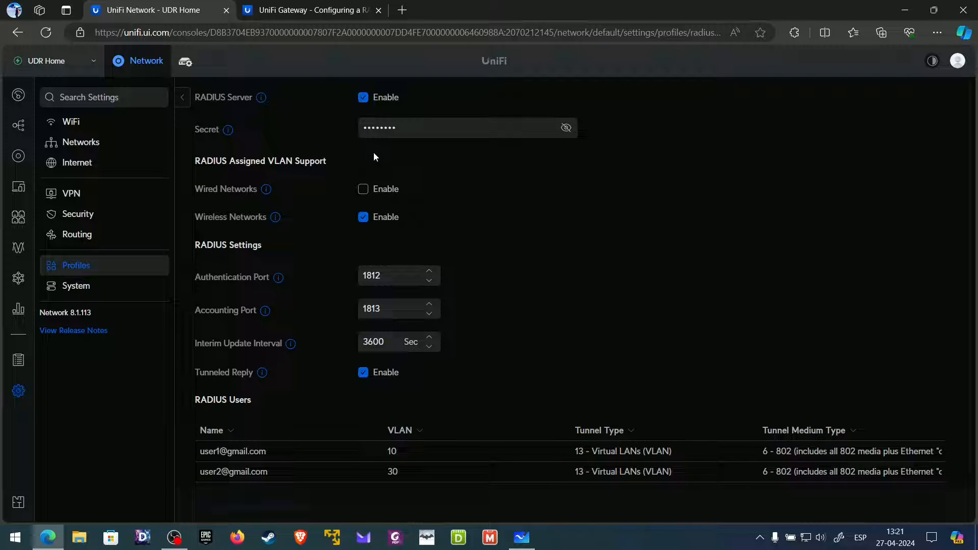
# - Review the Default RADIUS profile's users, then go to the Networks page
pyautogui.click(121, 267)
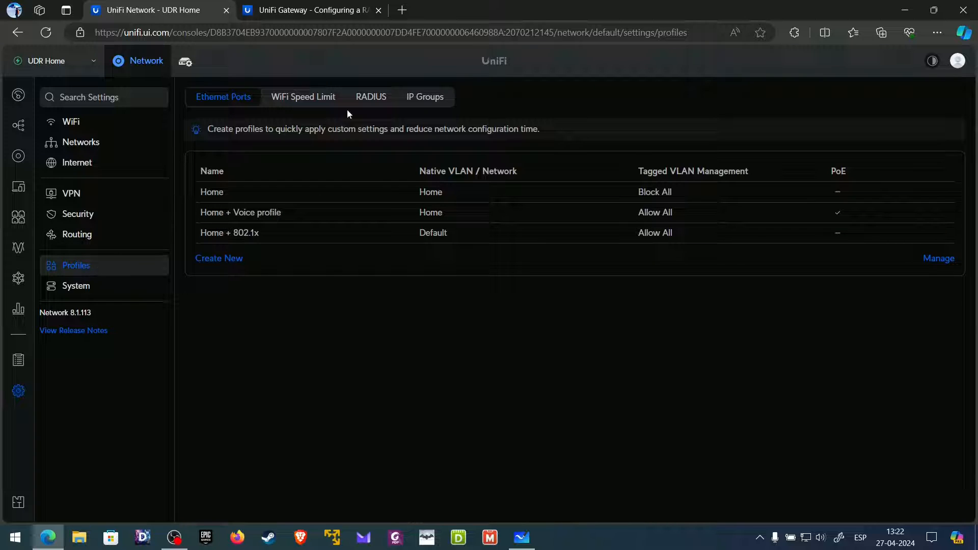
pyautogui.click(377, 98)
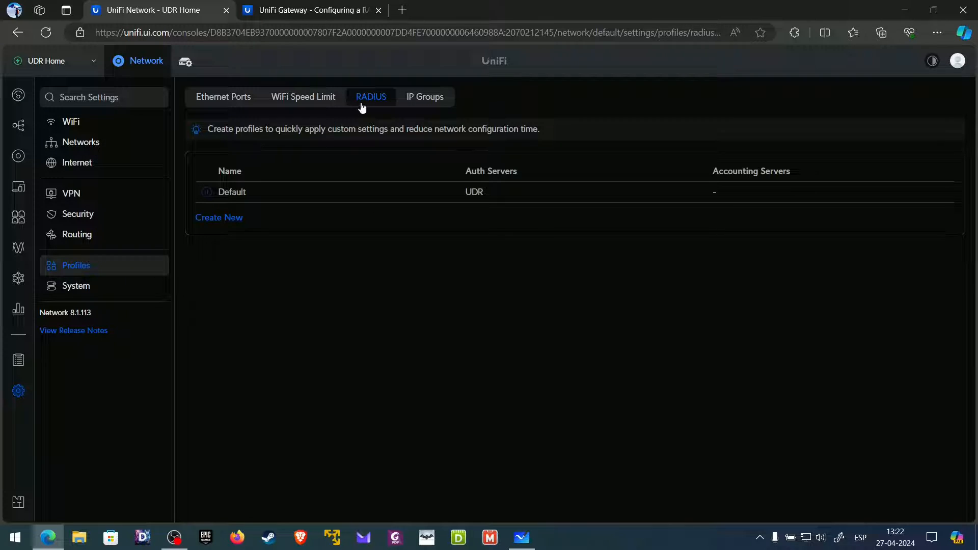
pyautogui.click(311, 194)
pyautogui.scroll(-1, 310, 198)
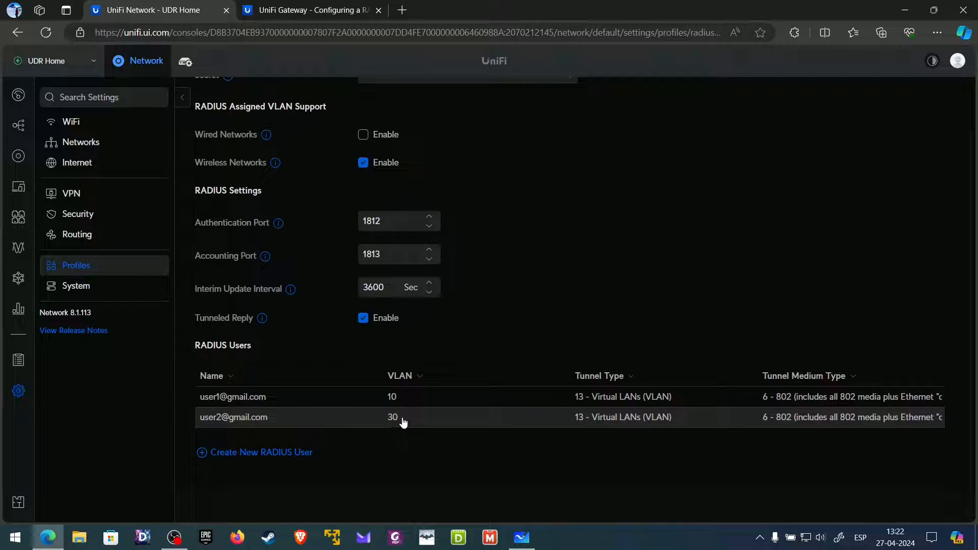
pyautogui.click(76, 140)
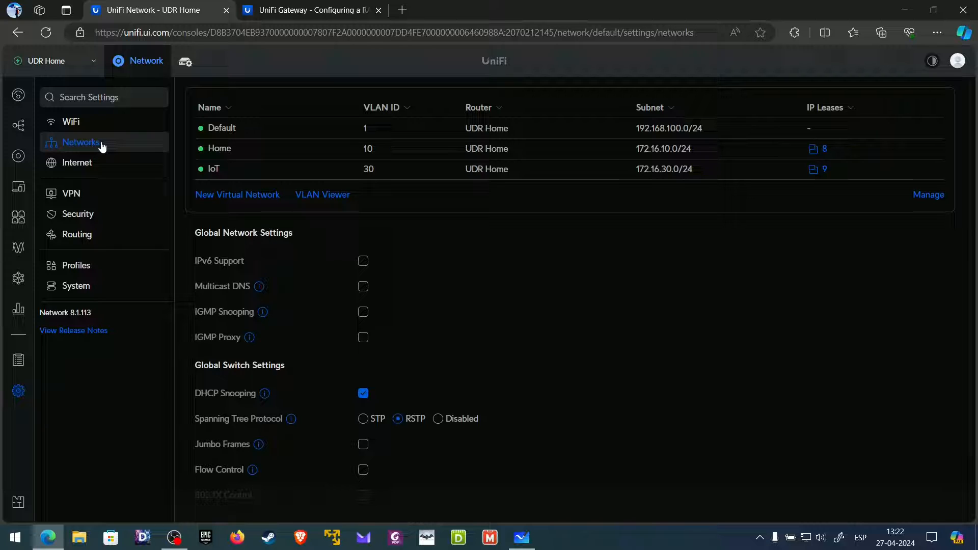
# - Start a virtual network named 'Woek' with Auto-Scale off, then abandon it for the WiFi list
pyautogui.click(217, 197)
pyautogui.click(416, 96)
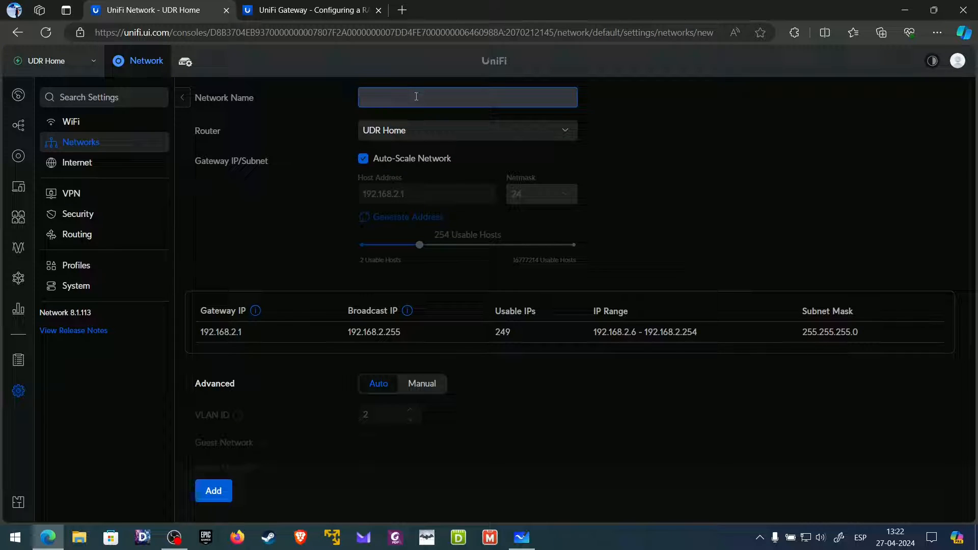
pyautogui.write('W')
pyautogui.write('oe')
pyautogui.write('k')
pyautogui.click(404, 158)
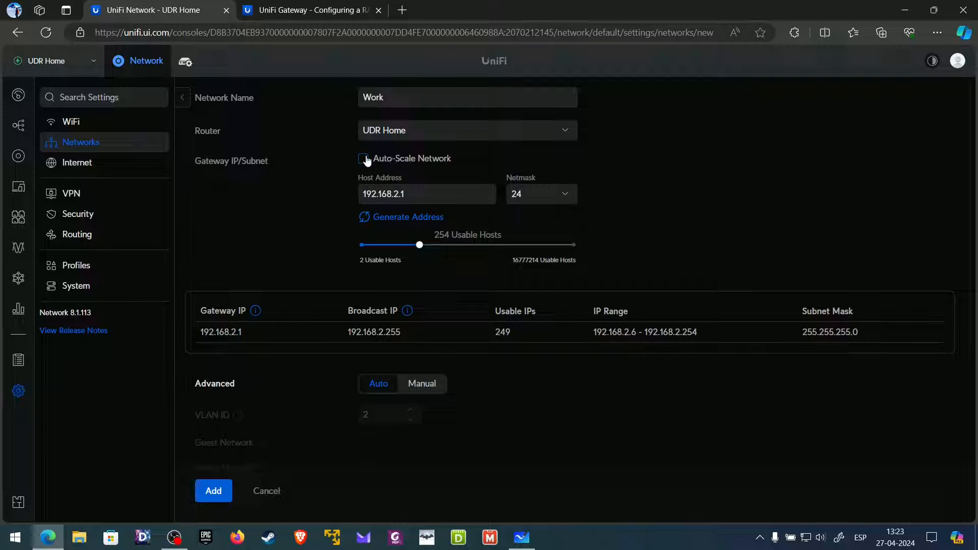
pyautogui.scroll(-3, 326, 357)
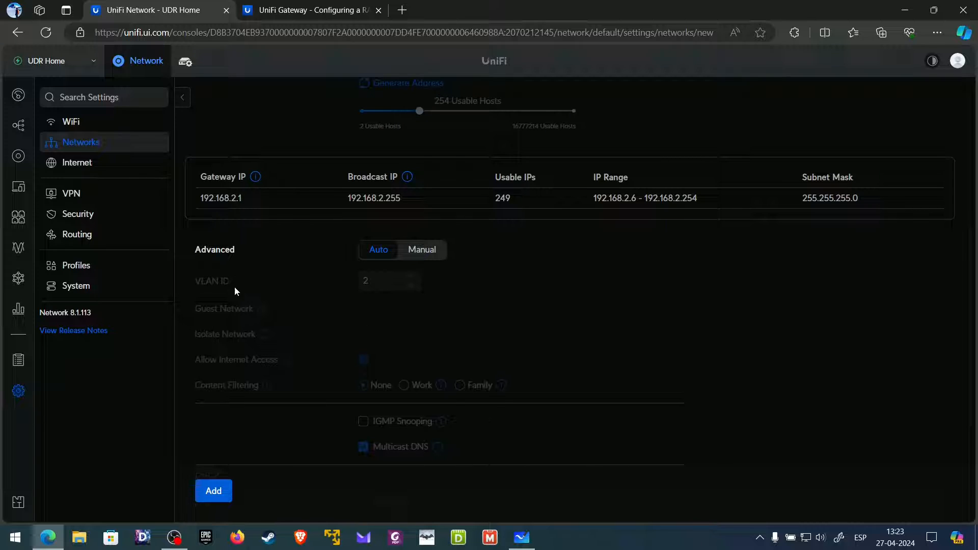
pyautogui.click(105, 145)
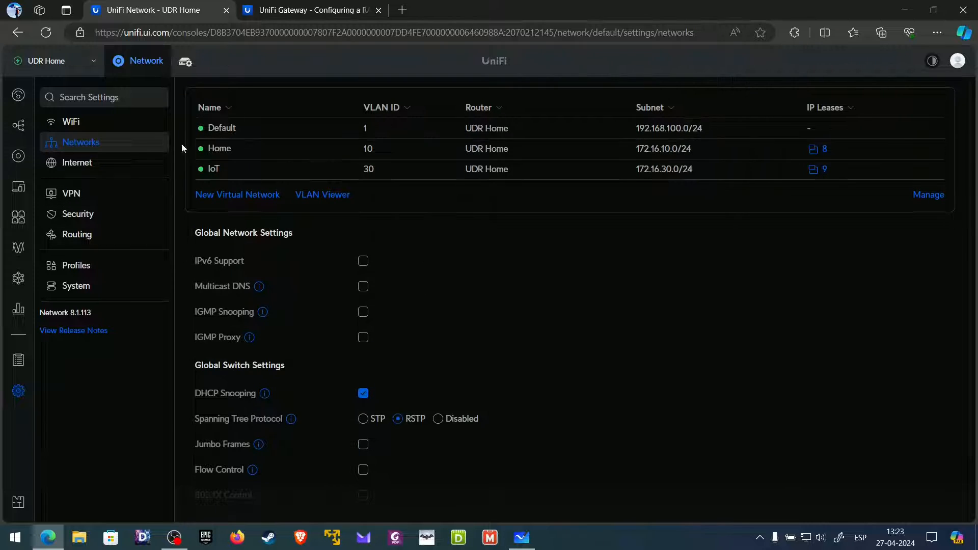
pyautogui.click(99, 122)
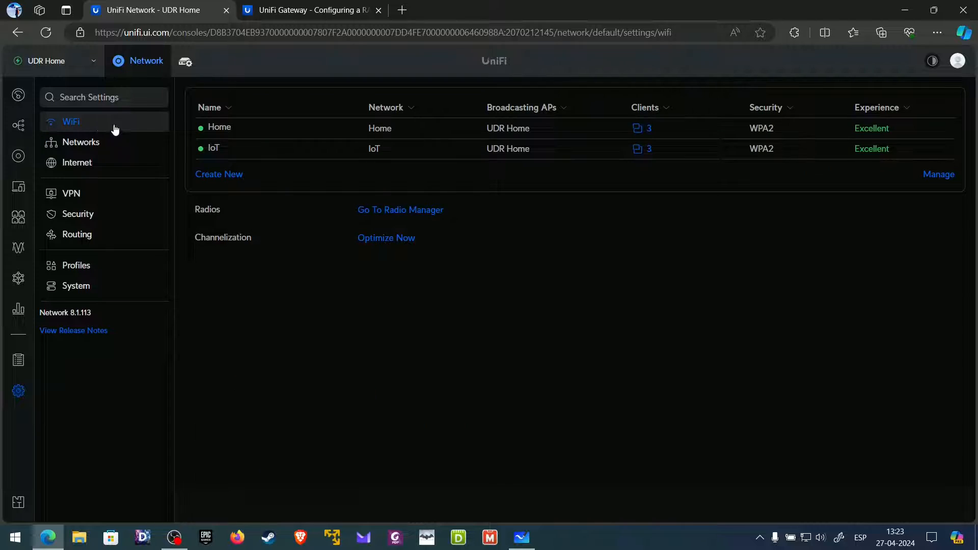
# - Create a new WiFi network named Work and enter its password
pyautogui.click(222, 176)
pyautogui.click(390, 98)
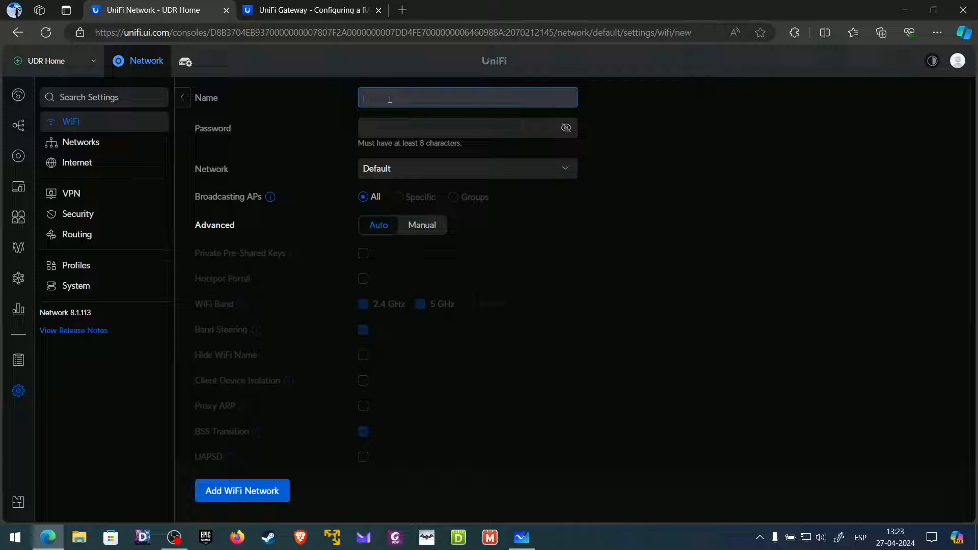
pyautogui.write('Work')
pyautogui.click(404, 133)
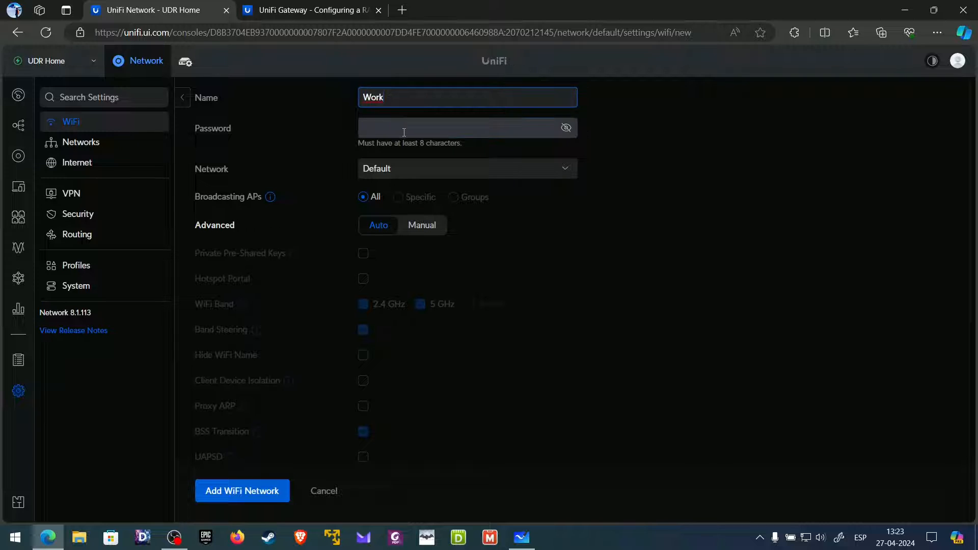
pyautogui.write('*')
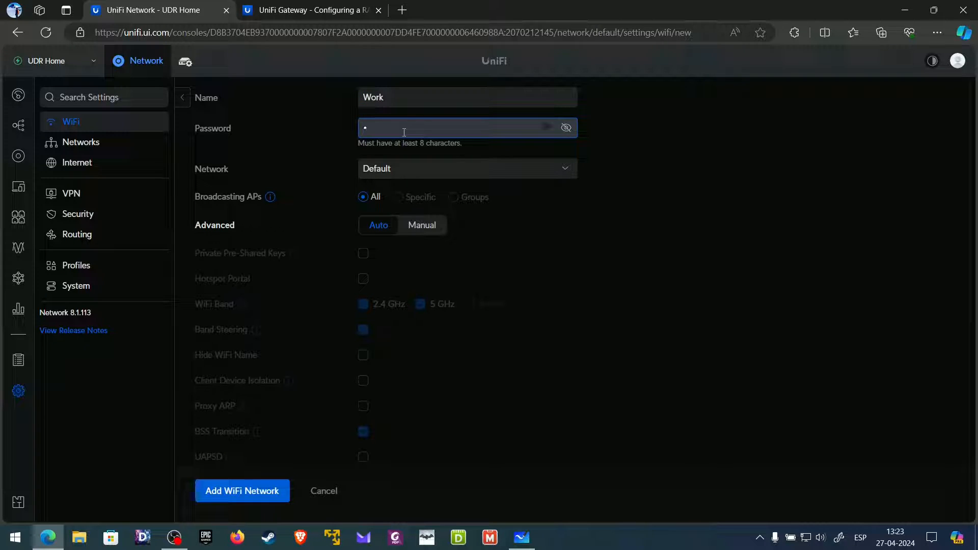
pyautogui.write('***')
pyautogui.moveTo(421, 133); pyautogui.dragTo(322, 127)
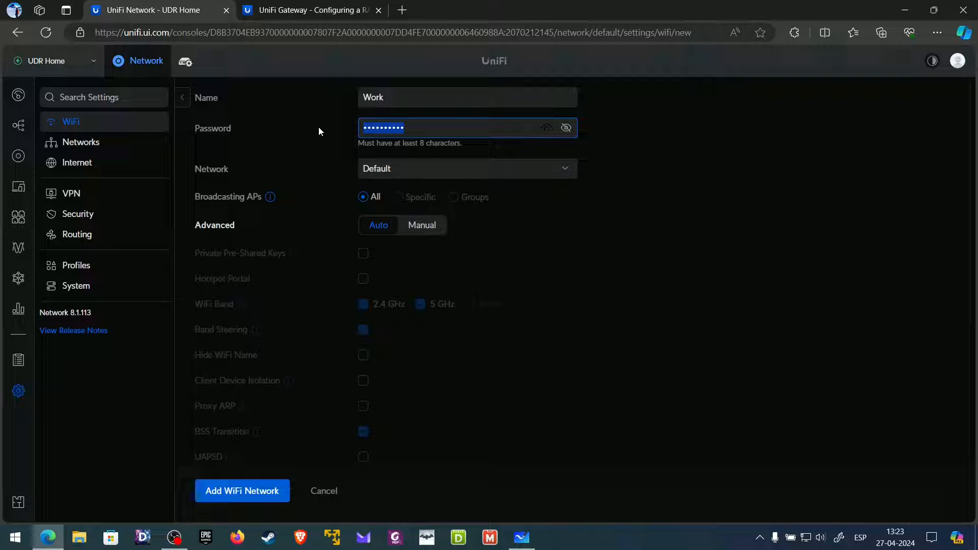
pyautogui.write('********')
# - Check the Network dropdown, leaving it set to Default
pyautogui.click(436, 173)
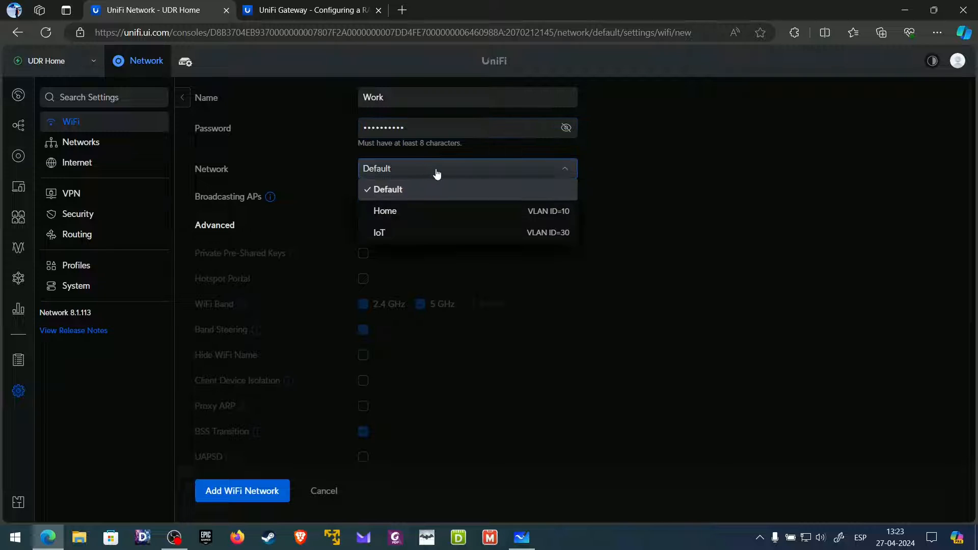
pyautogui.click(643, 182)
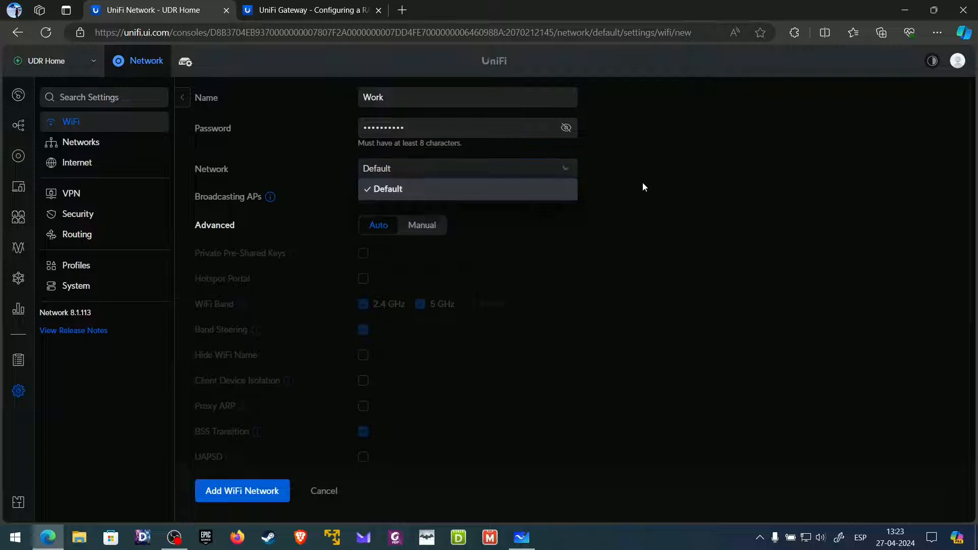
pyautogui.click(406, 99)
pyautogui.press('Tab')
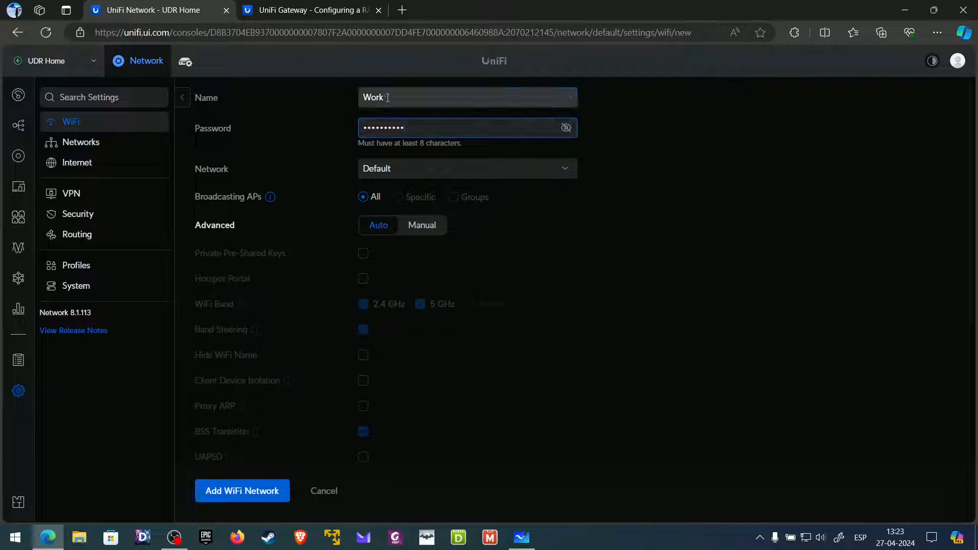
pyautogui.click(422, 173)
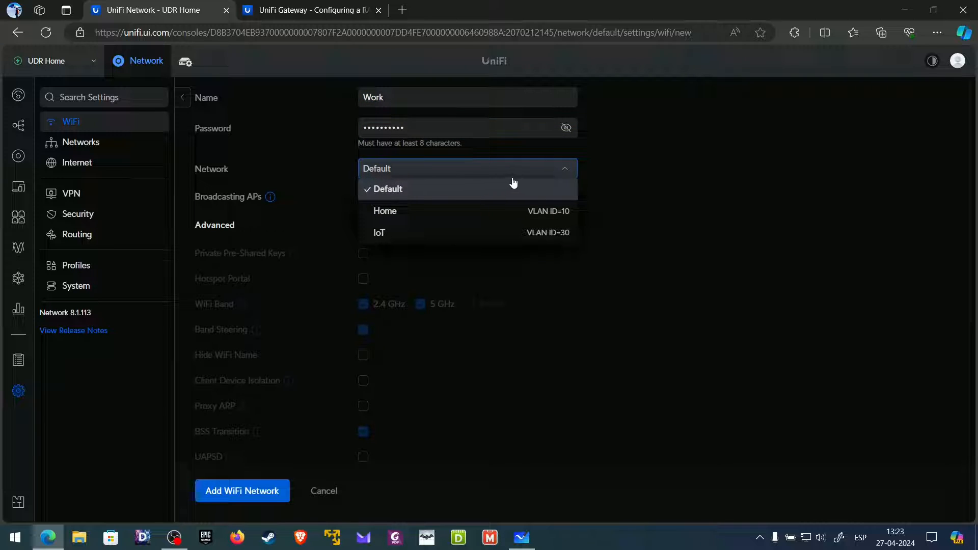
pyautogui.click(530, 188)
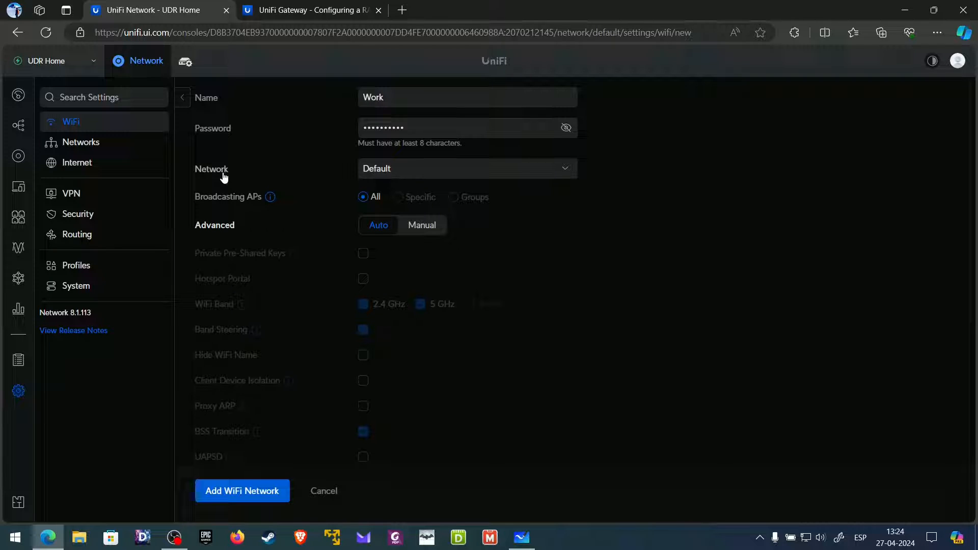
# - Unlock the advanced options and set the security protocol to WPA2 Enterprise
pyautogui.click(474, 178)
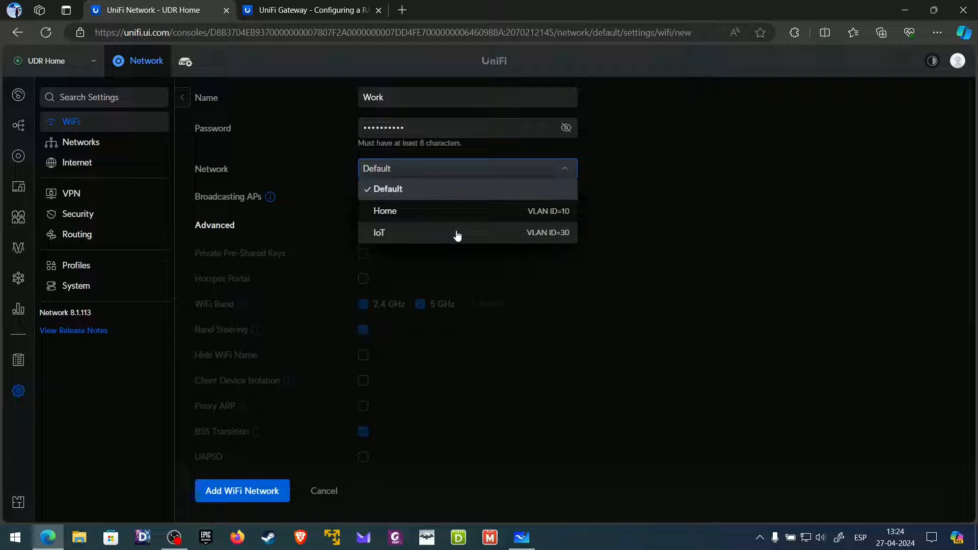
pyautogui.click(457, 191)
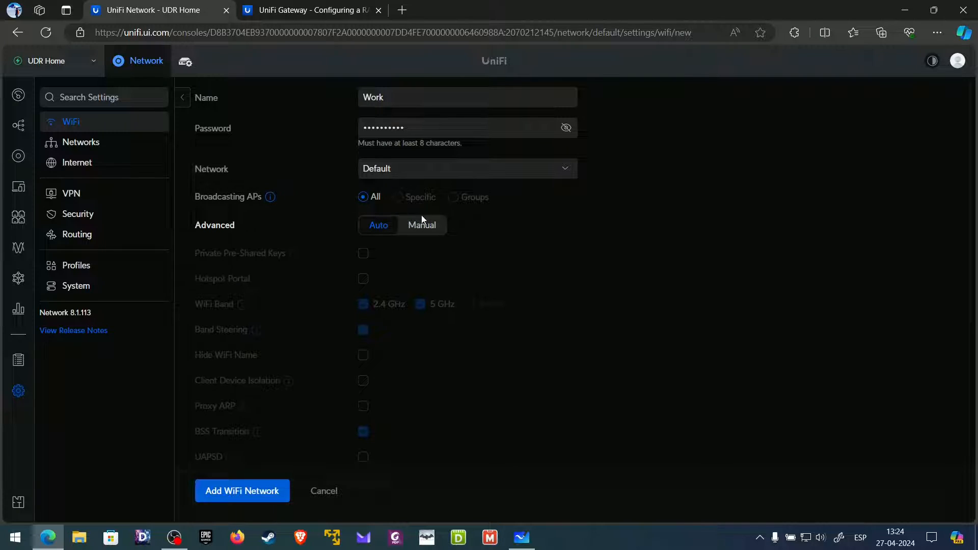
pyautogui.click(429, 231)
pyautogui.scroll(-2, 421, 255)
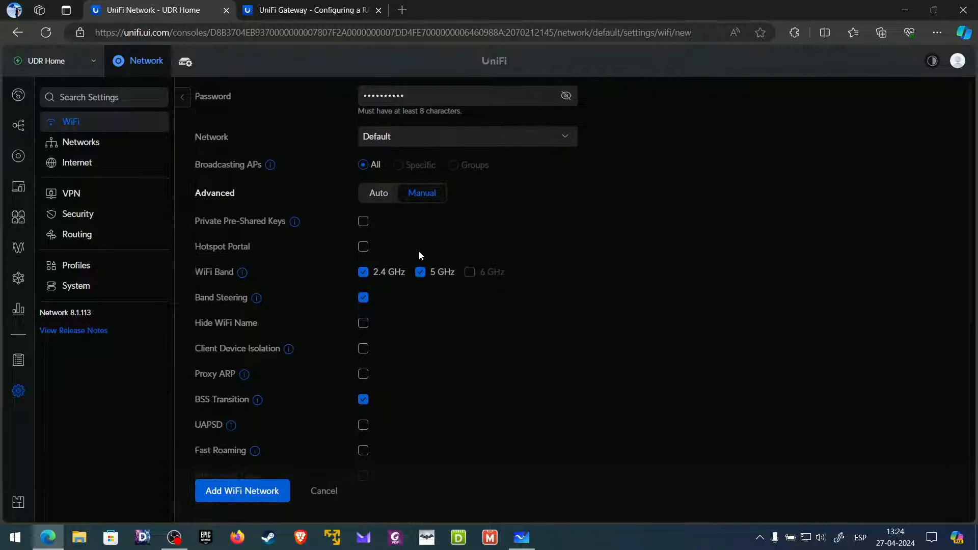
pyautogui.scroll(-5, 399, 224)
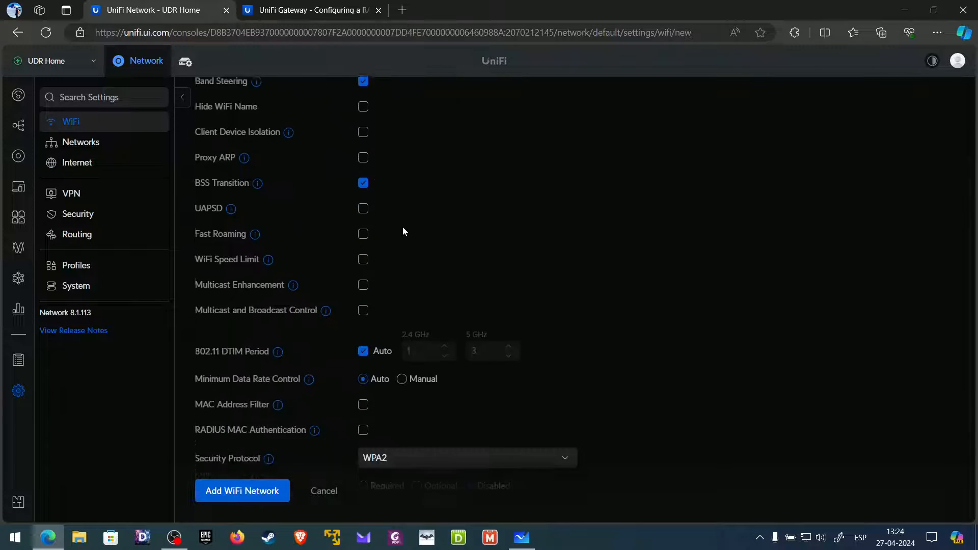
pyautogui.scroll(-1, 414, 214)
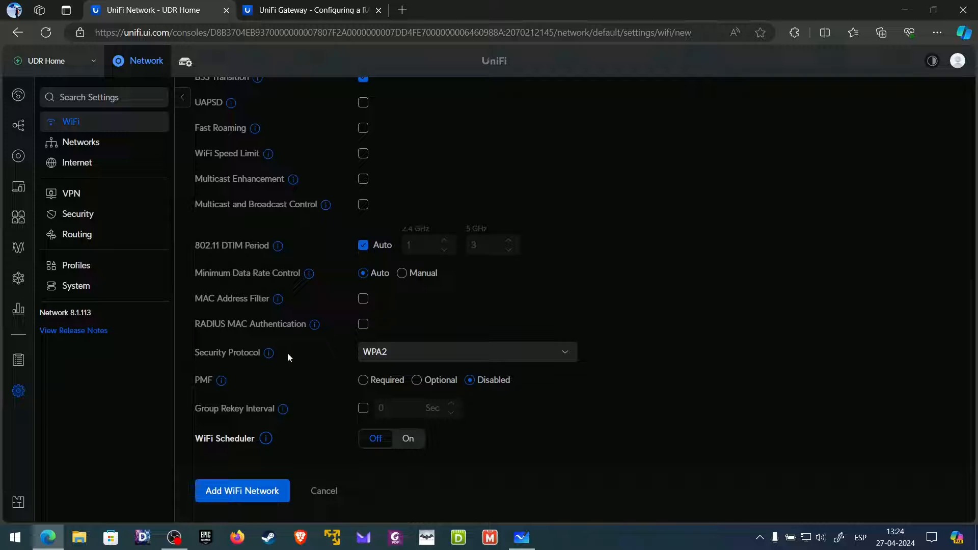
pyautogui.moveTo(269, 357)
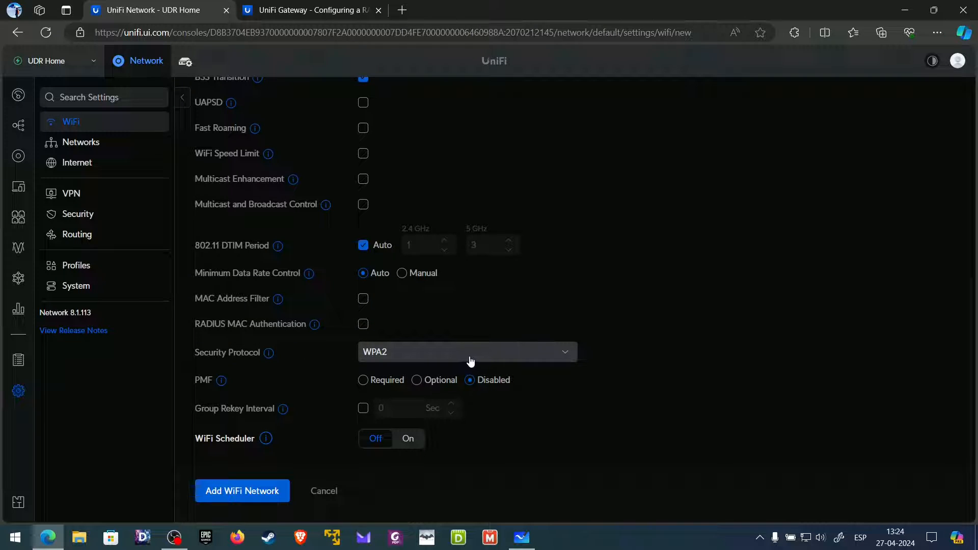
pyautogui.click(467, 352)
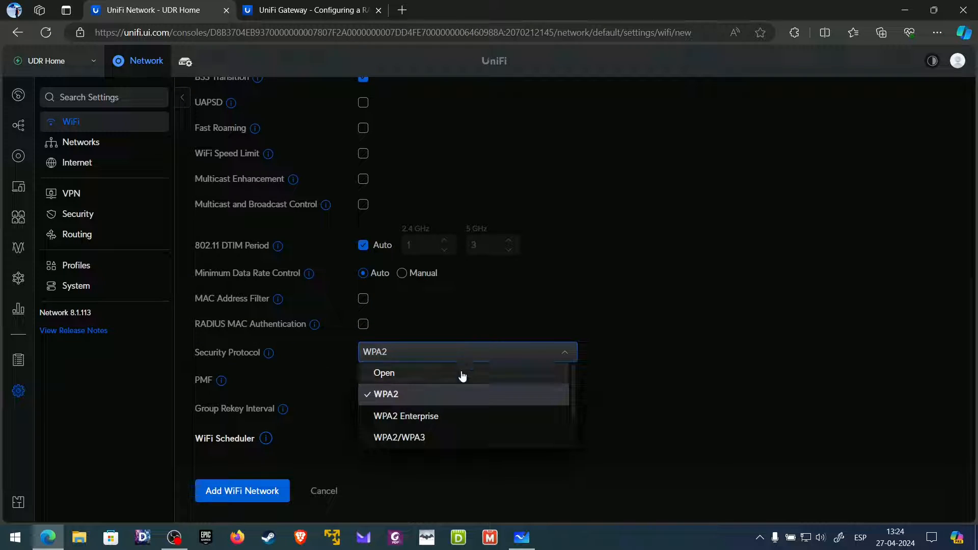
pyautogui.click(450, 421)
# - Select the Default (UDR) RADIUS profile for the Work WiFi
pyautogui.scroll(-1, 453, 416)
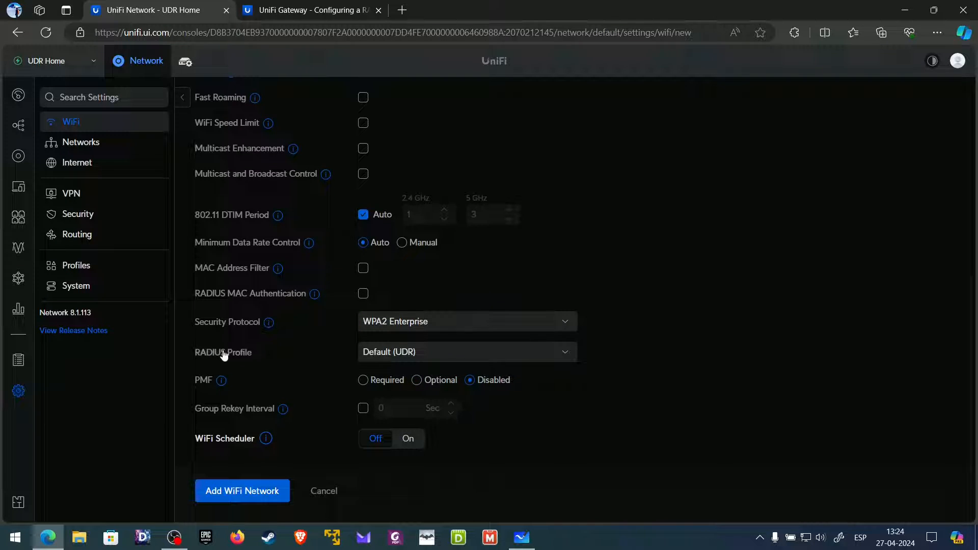
pyautogui.click(471, 358)
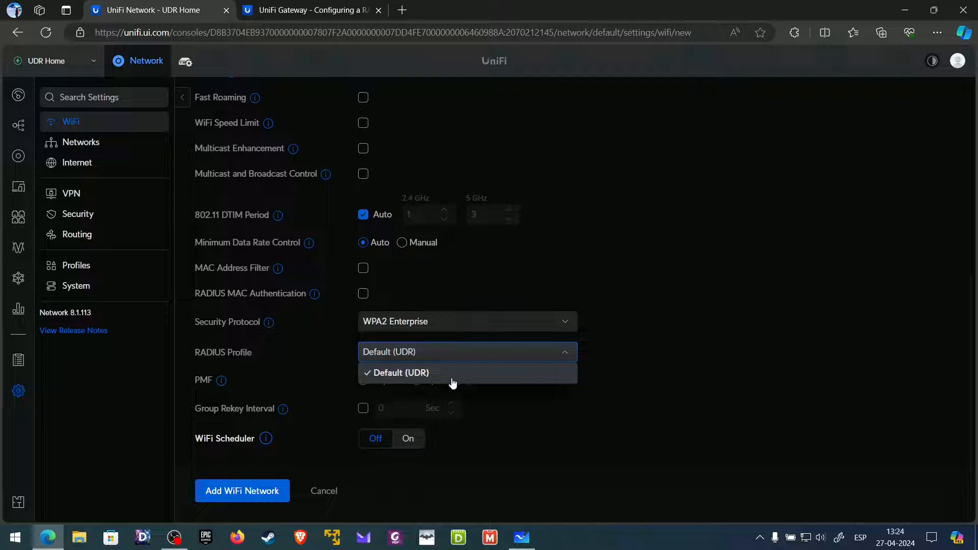
pyautogui.click(452, 382)
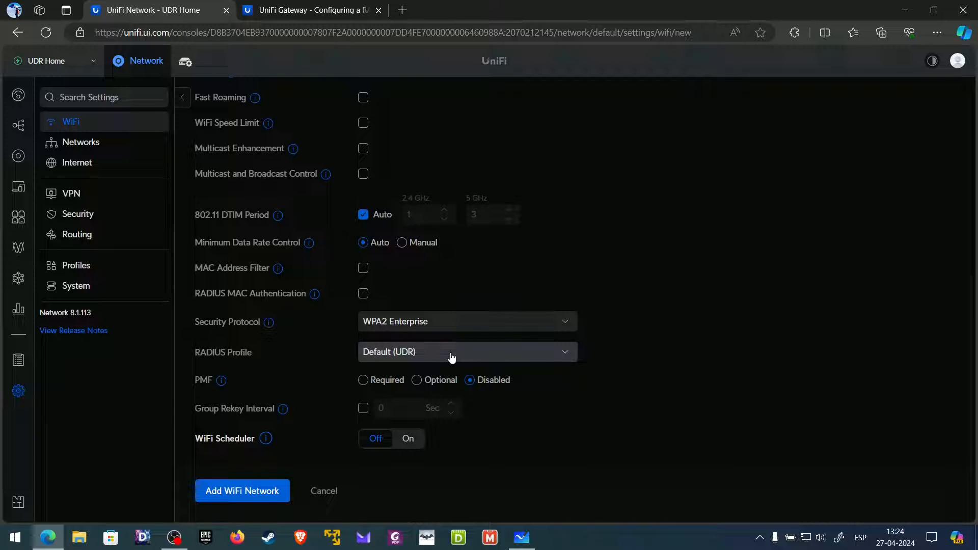
pyautogui.scroll(8, 452, 358)
pyautogui.scroll(-7, 451, 354)
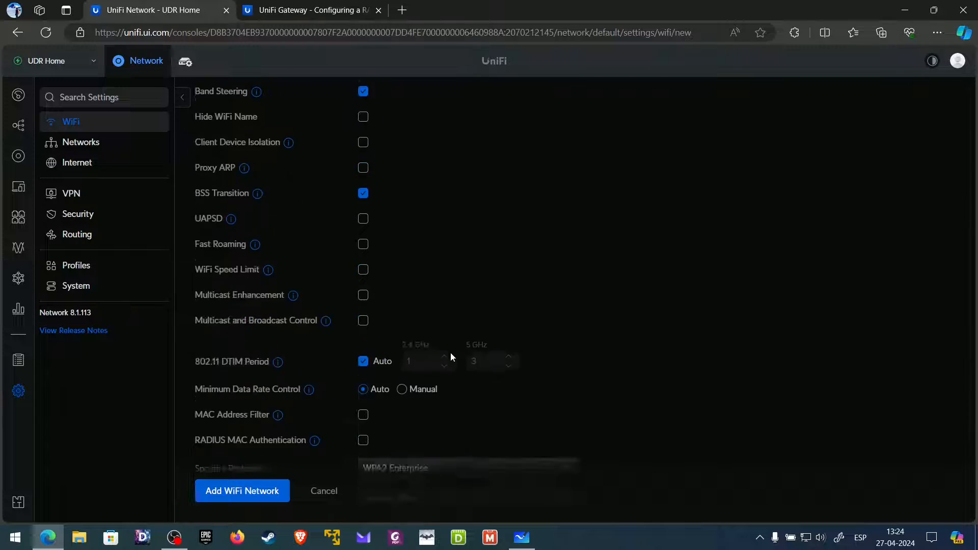
pyautogui.scroll(7, 439, 361)
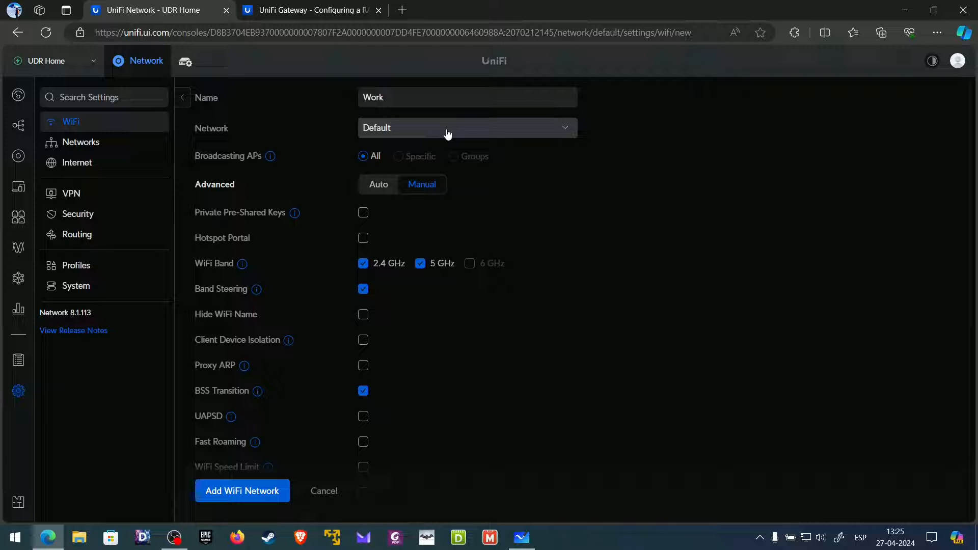
pyautogui.scroll(-7, 459, 354)
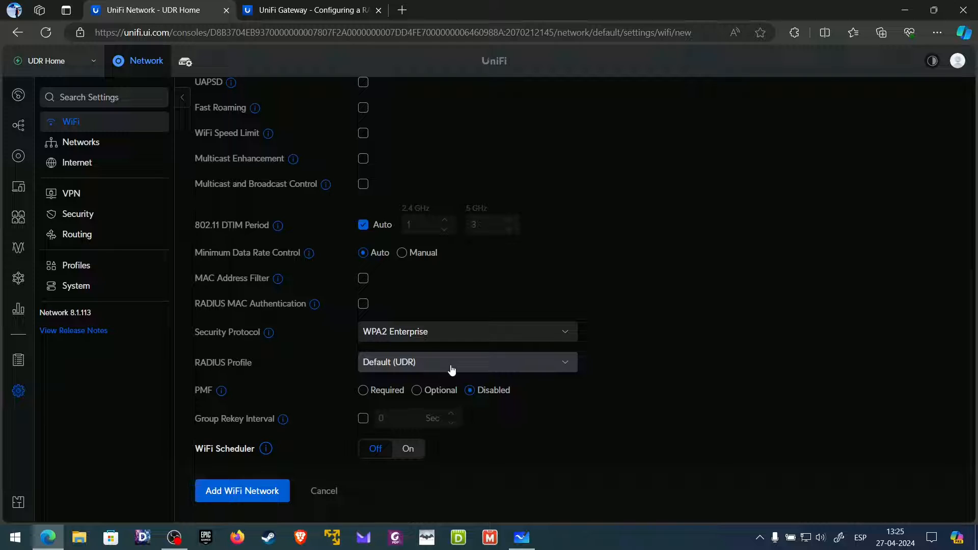
pyautogui.scroll(6, 451, 369)
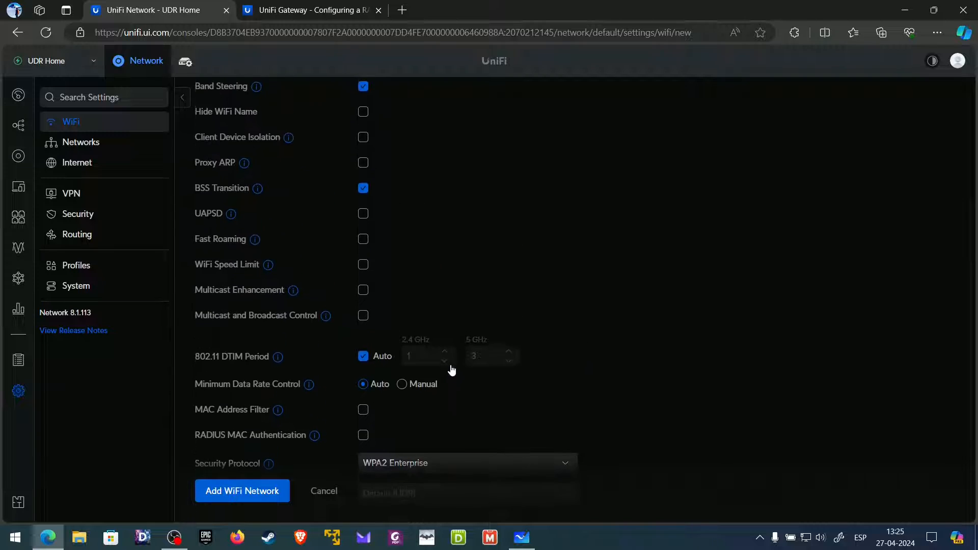
pyautogui.scroll(-7, 452, 370)
pyautogui.scroll(7, 451, 365)
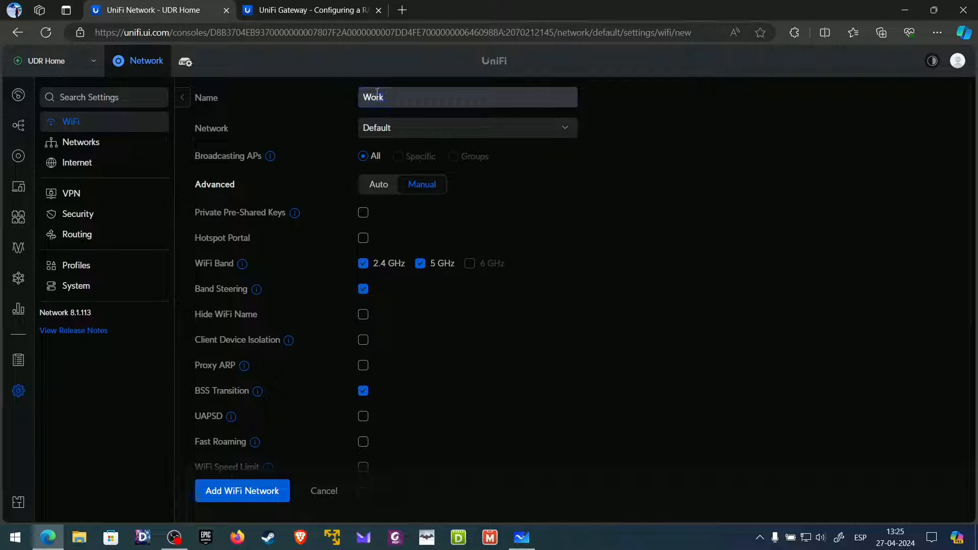
# - Confirm the network is Default and add the Work WiFi network
pyautogui.click(438, 133)
pyautogui.click(652, 147)
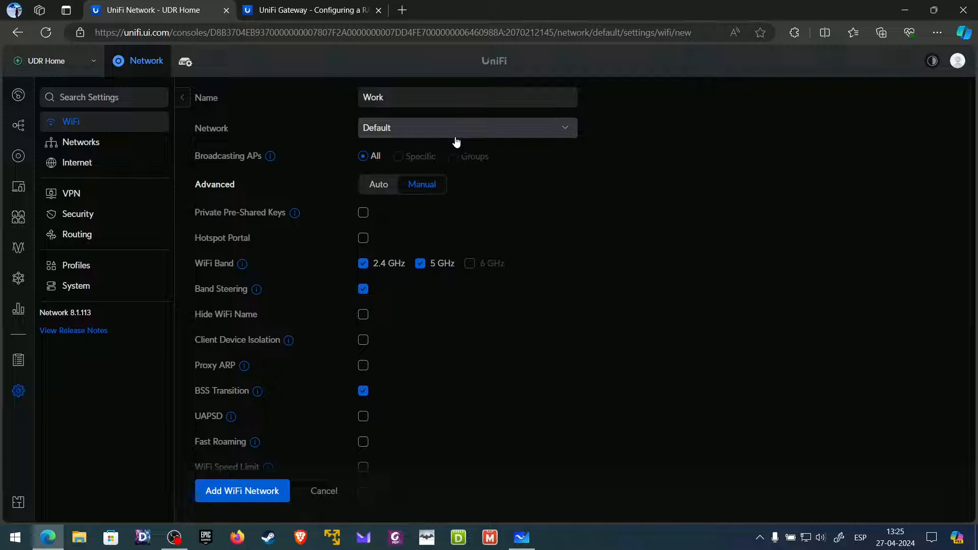
pyautogui.scroll(-7, 456, 142)
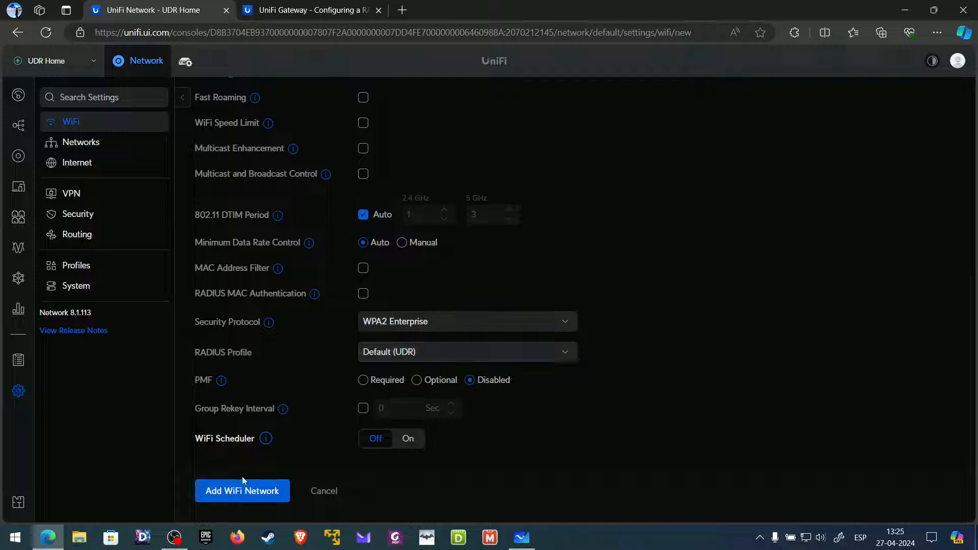
pyautogui.click(237, 491)
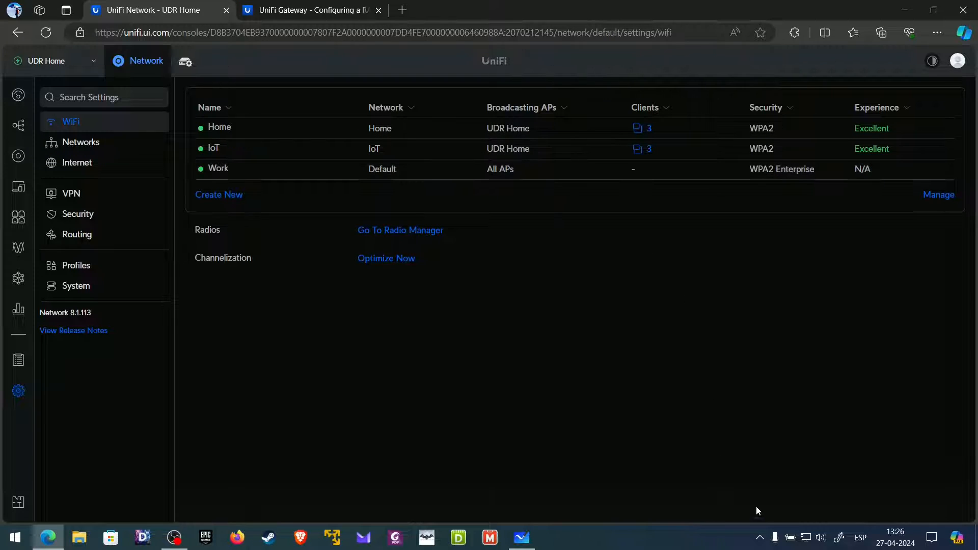
# - Check the available Wi-Fi networks in the Windows taskbar flyout
pyautogui.click(805, 538)
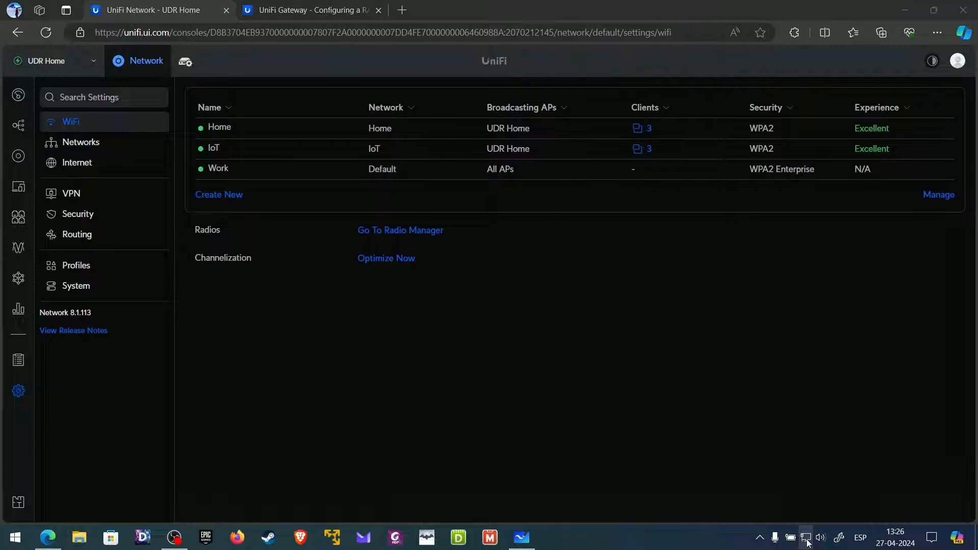
pyautogui.scroll(-2, 806, 278)
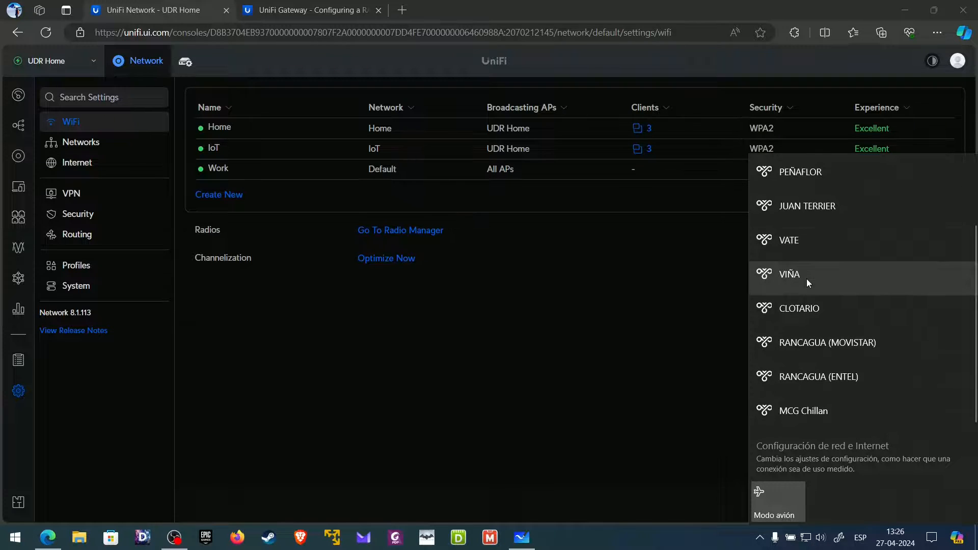
pyautogui.scroll(2, 805, 300)
# - Open Control Panel by searching 'pa' from the Start menu
pyautogui.click(694, 315)
pyautogui.press('super')
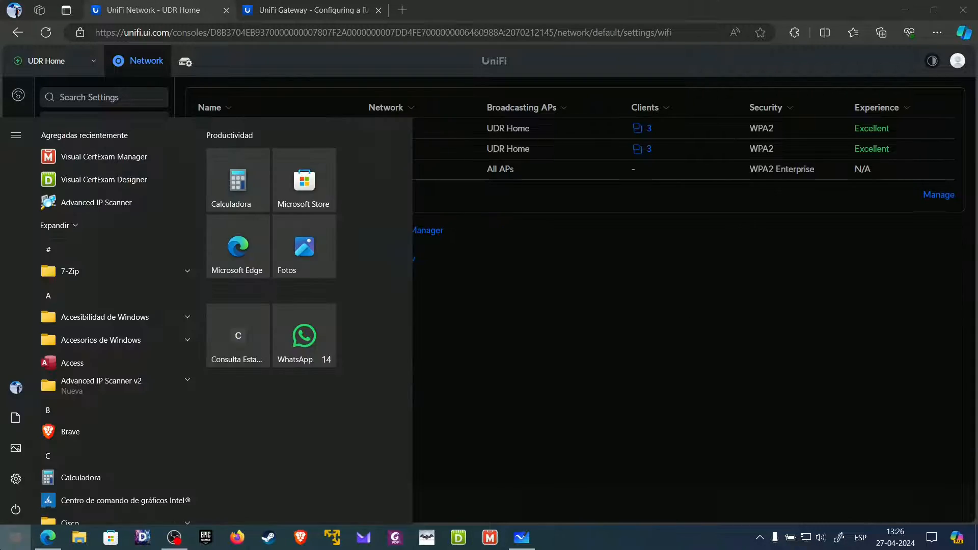
pyautogui.write('pa')
pyautogui.press('Return')
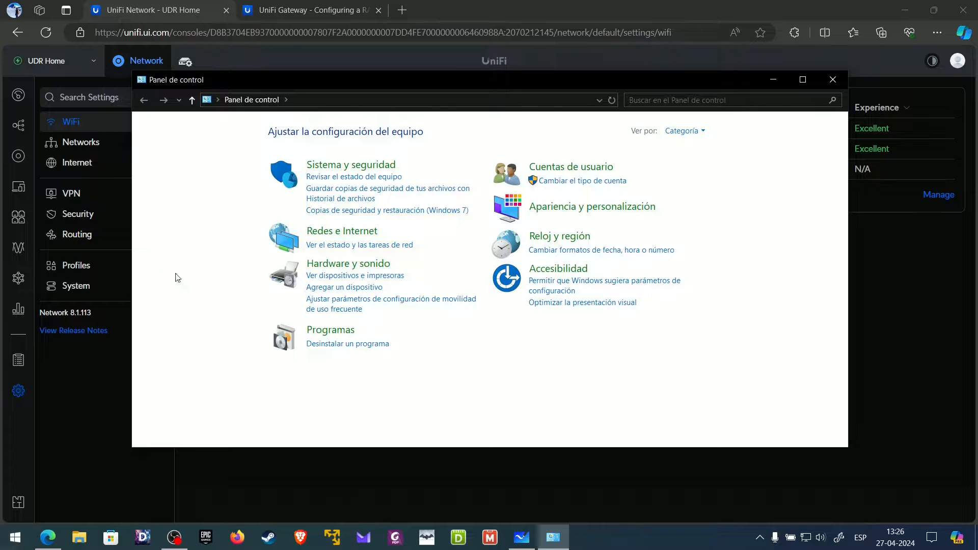
# - Go to the network adapter list via Network and Sharing Center
pyautogui.click(341, 232)
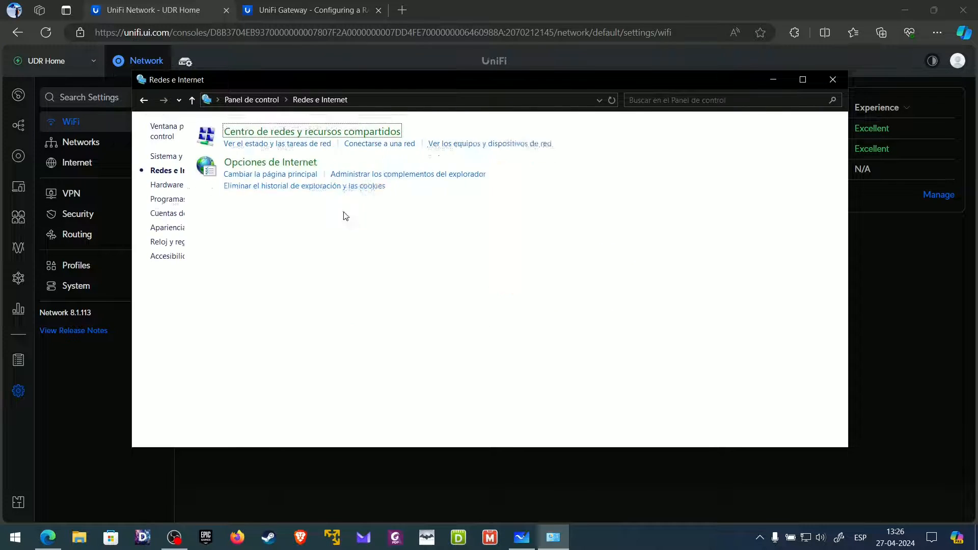
pyautogui.click(332, 137)
pyautogui.click(194, 163)
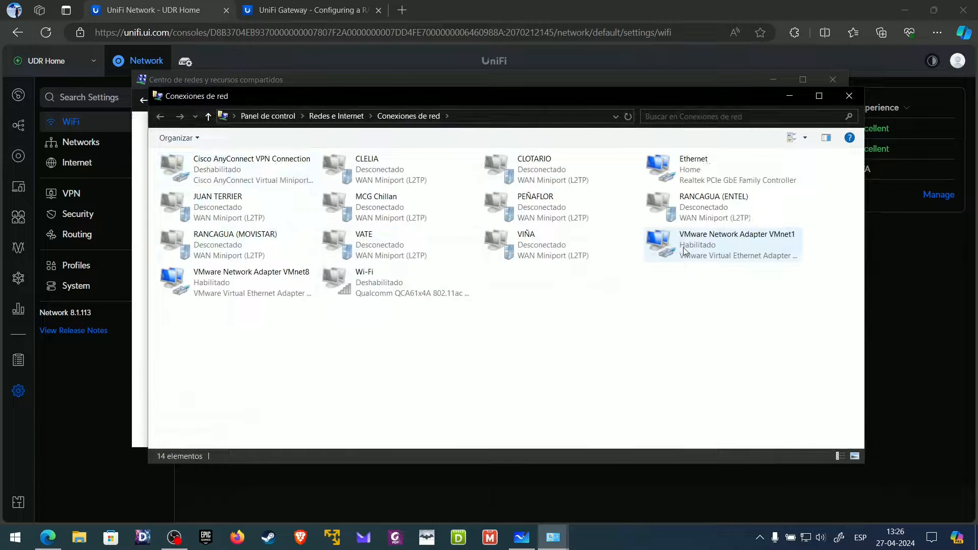
# - Disable the Ethernet adapter, enable Wi-Fi, refresh the list, and close the windows
pyautogui.rightClick(703, 175)
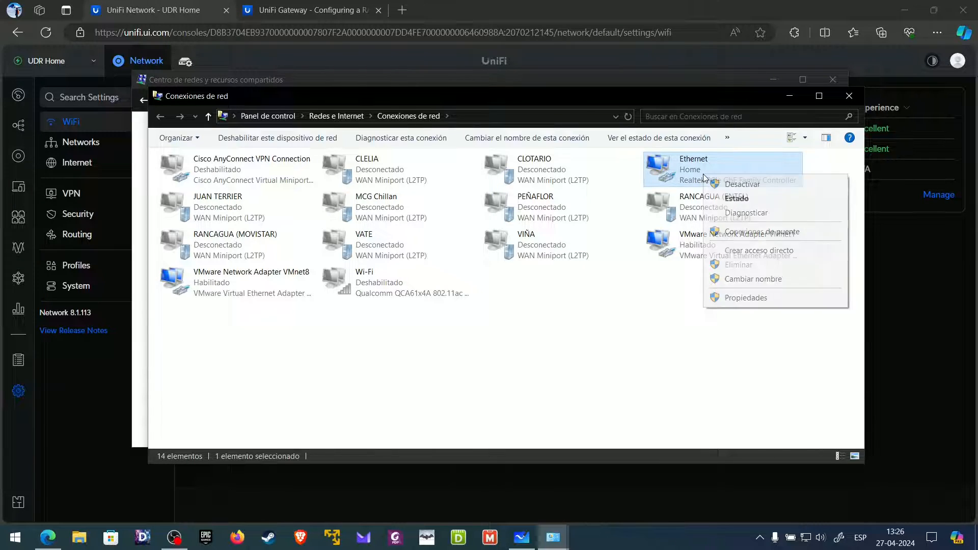
pyautogui.press('Escape')
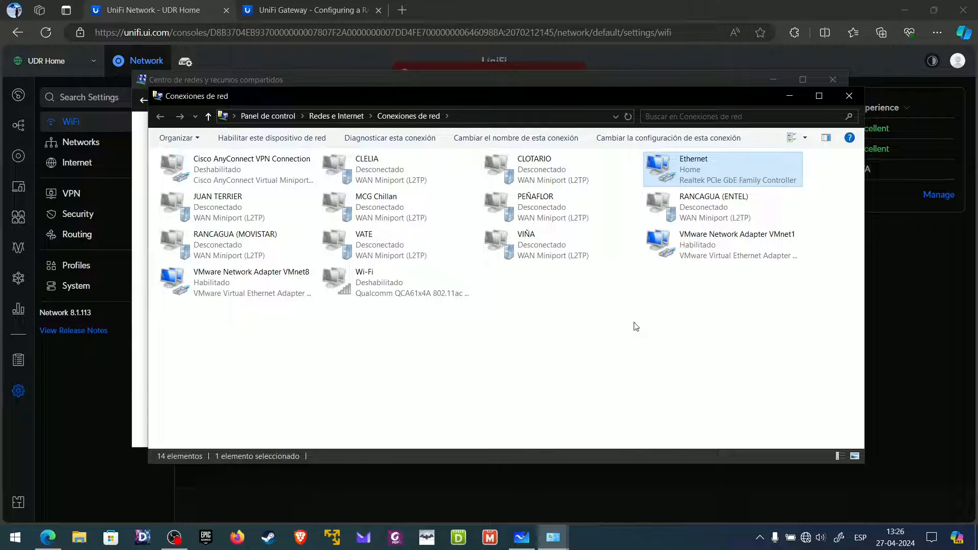
pyautogui.rightClick(373, 282)
pyautogui.press('Escape')
pyautogui.rightClick(566, 324)
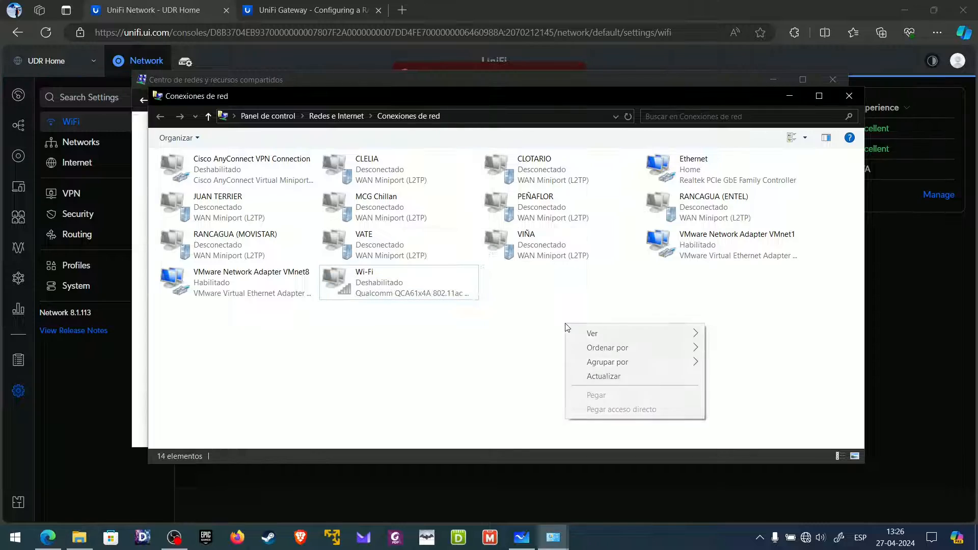
pyautogui.click(598, 376)
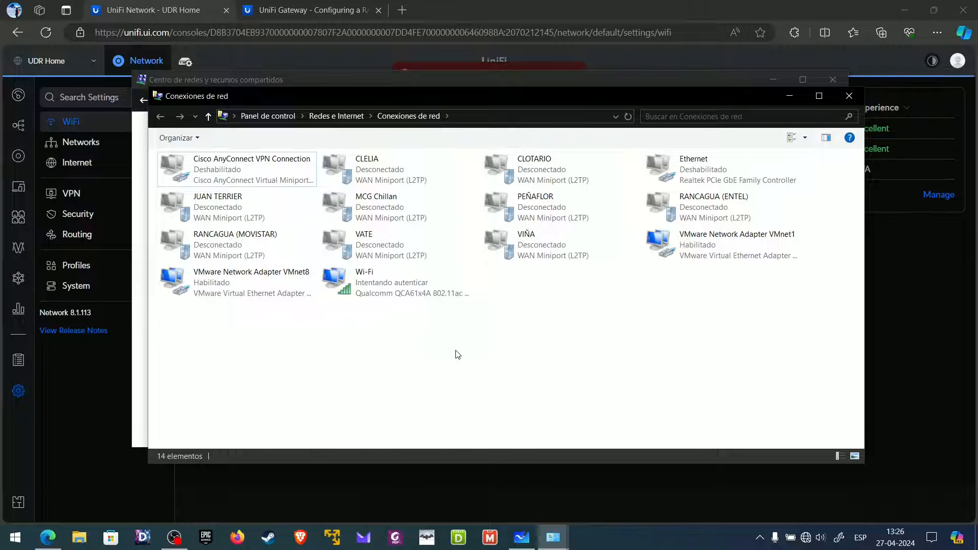
pyautogui.click(850, 96)
pyautogui.click(833, 79)
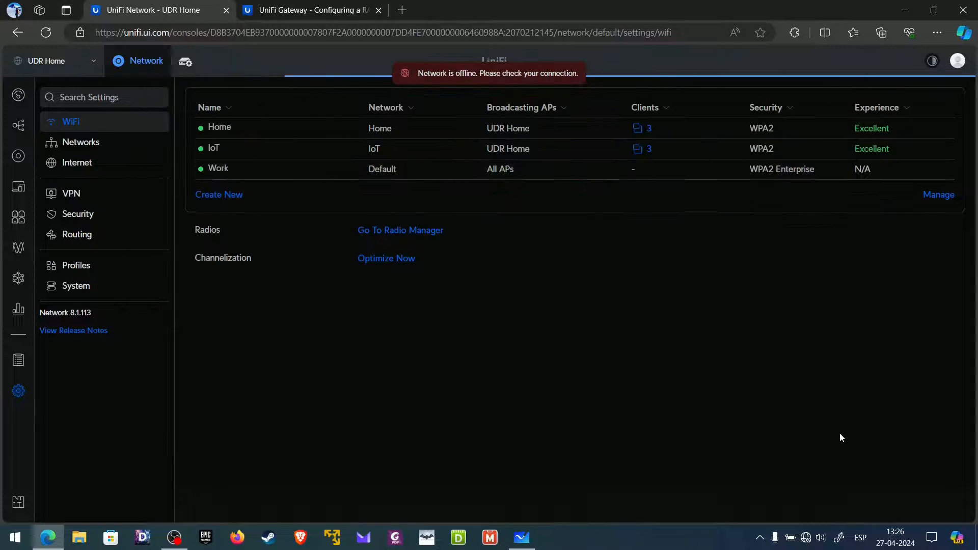
# - Inspect the Work network's options in the Wi-Fi flyout
pyautogui.click(806, 539)
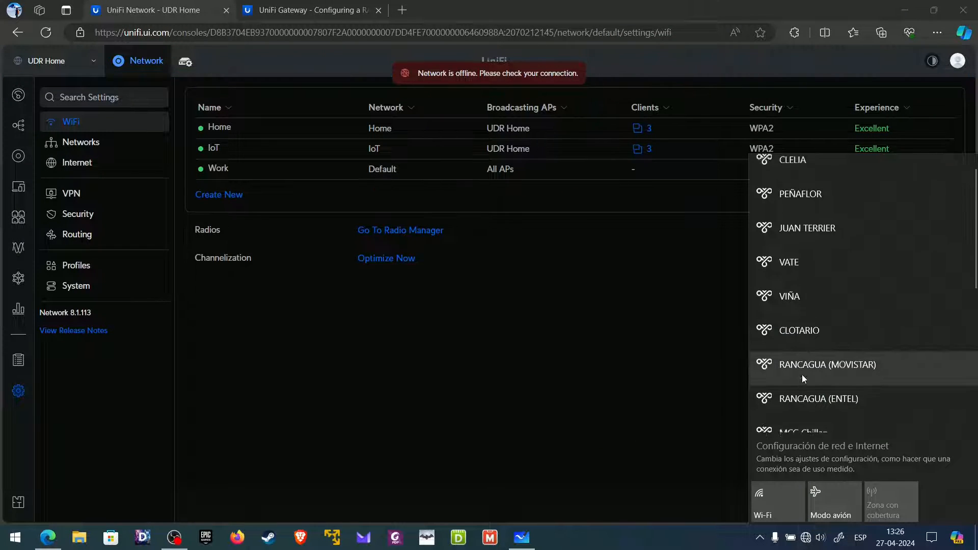
pyautogui.scroll(-4, 802, 375)
pyautogui.rightClick(815, 252)
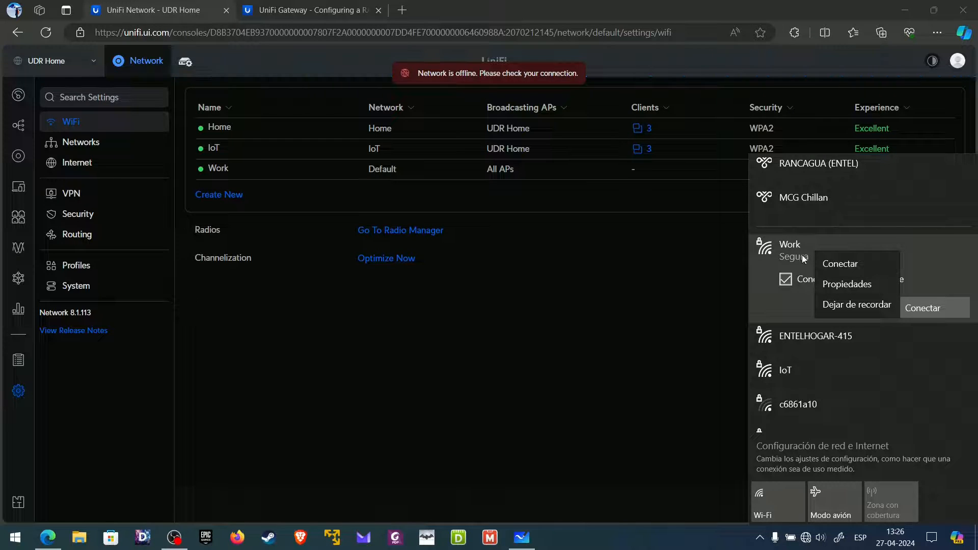
pyautogui.click(848, 306)
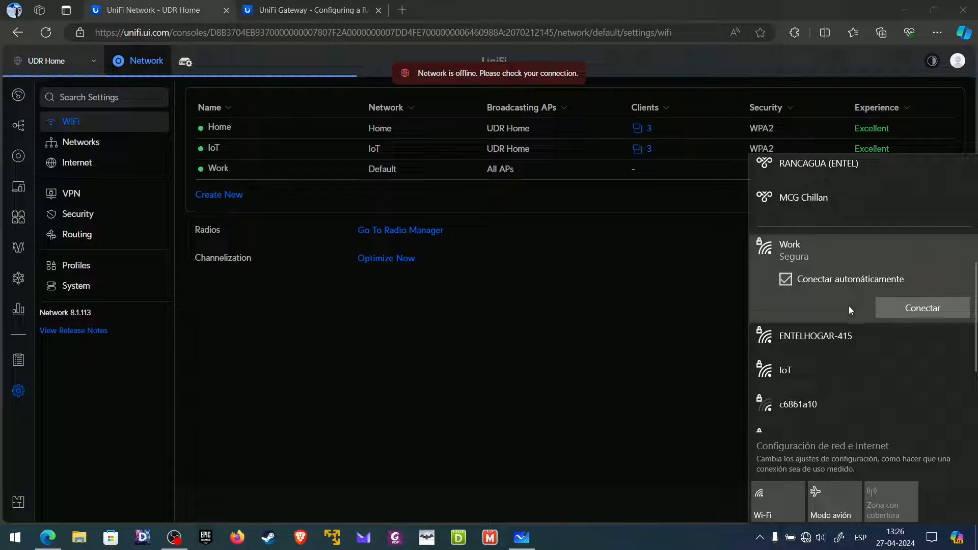
pyautogui.click(713, 387)
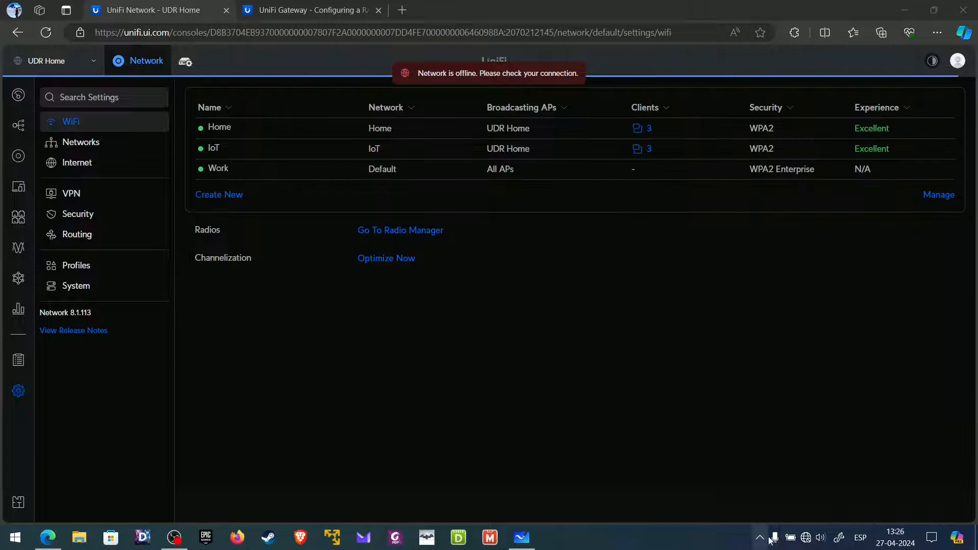
# - Connect to Work with the first test user's username and password, accepting the certificate prompt
pyautogui.click(807, 538)
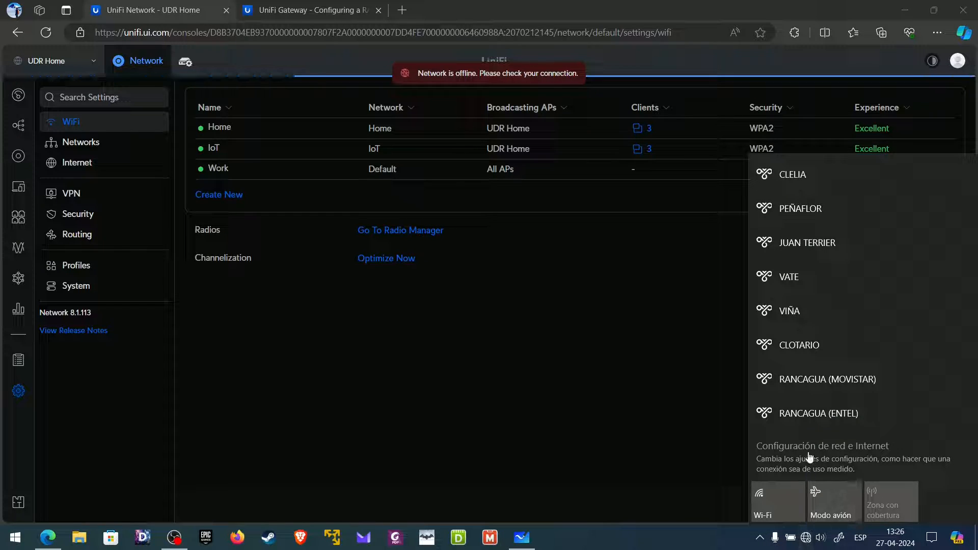
pyautogui.scroll(-5, 803, 403)
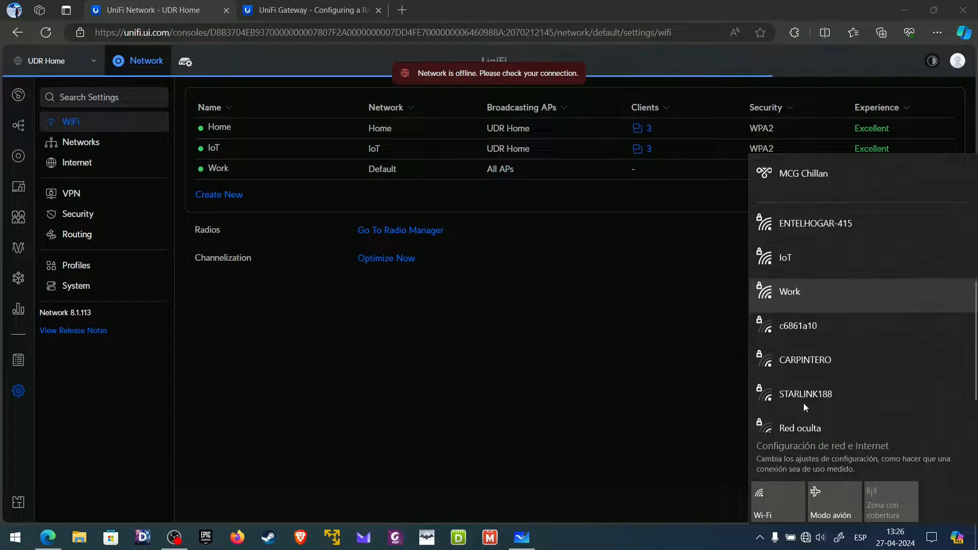
pyautogui.click(815, 272)
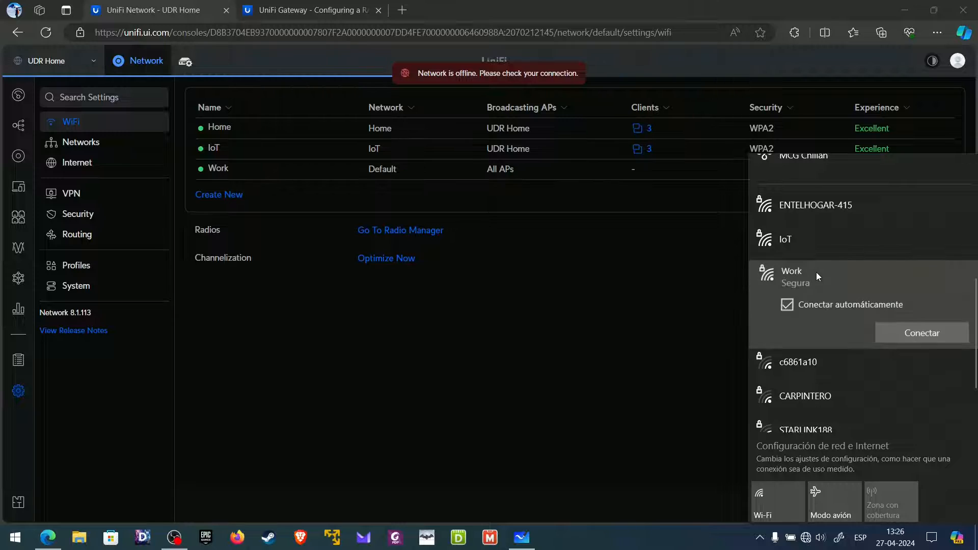
pyautogui.click(908, 334)
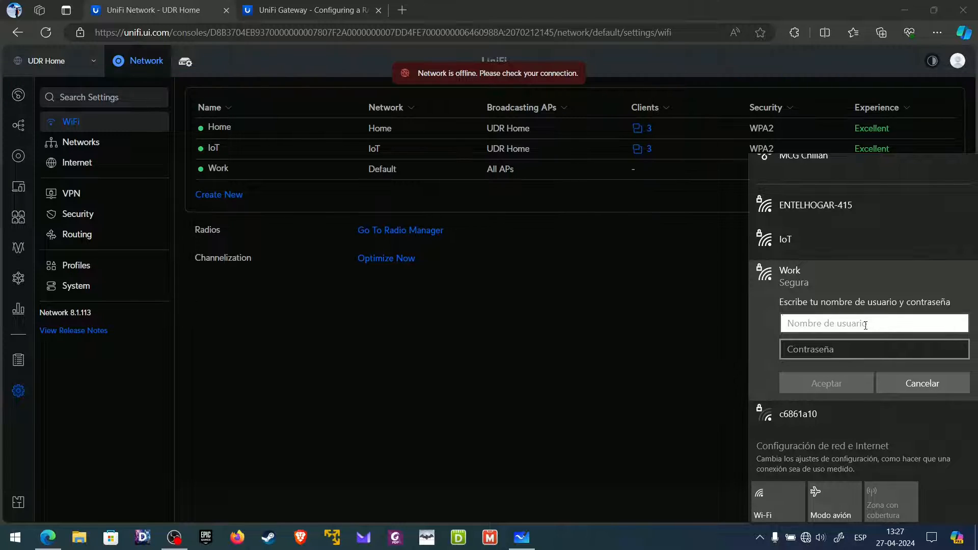
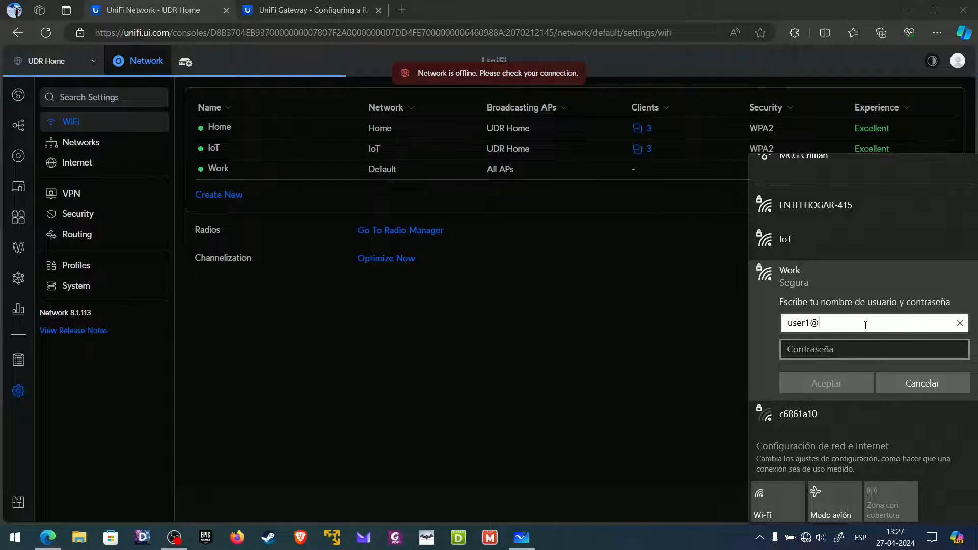
pyautogui.press('Tab')
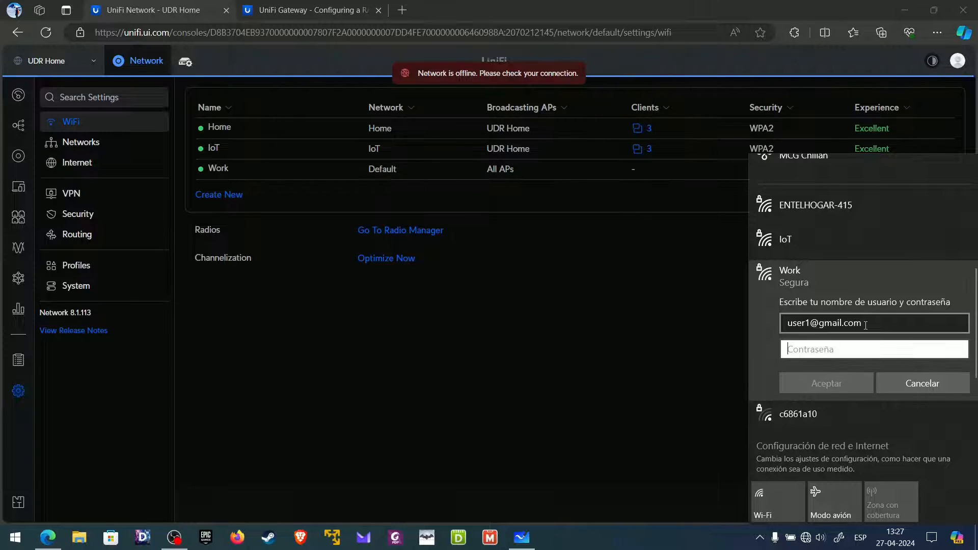
pyautogui.write('********')
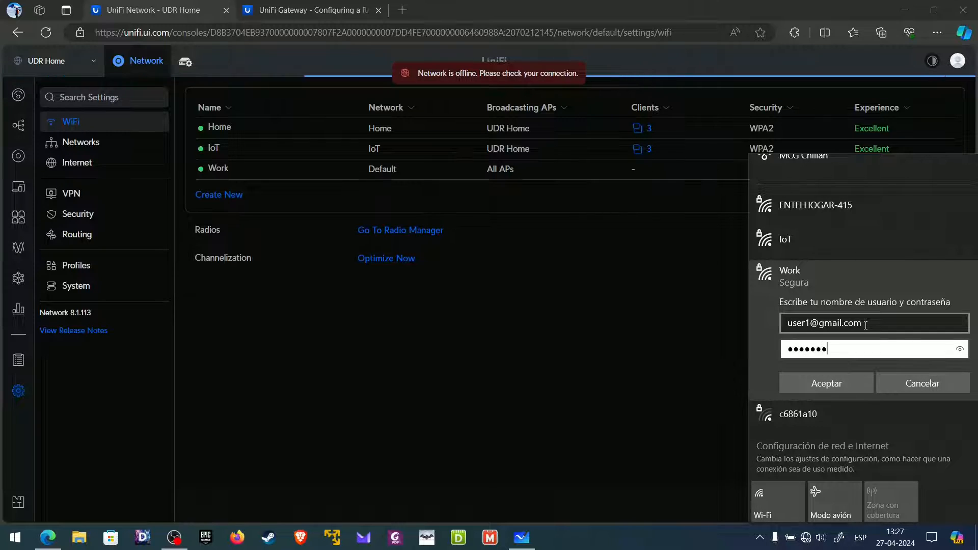
pyautogui.click(828, 384)
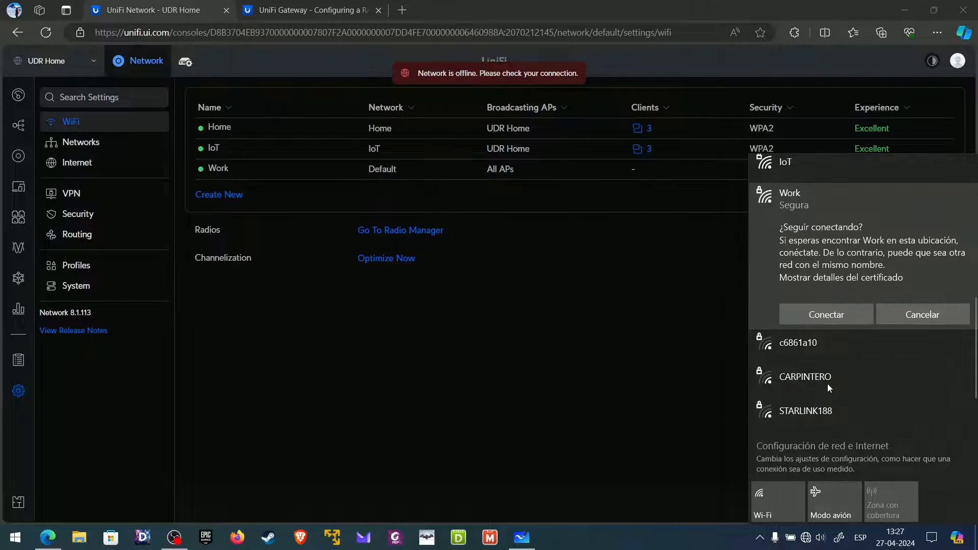
pyautogui.click(828, 315)
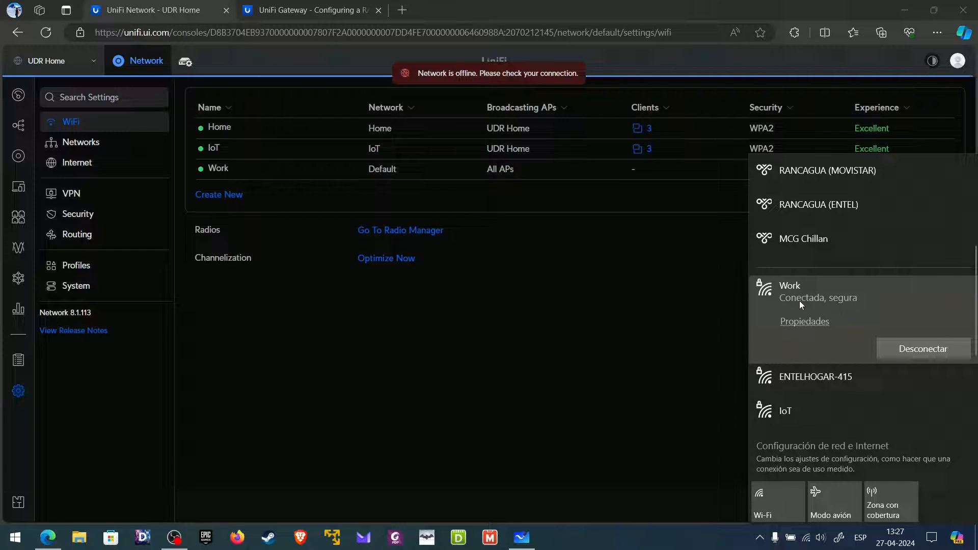
# - Open the network adapter list from Control Panel, found by searching 'panel'
pyautogui.click(15, 538)
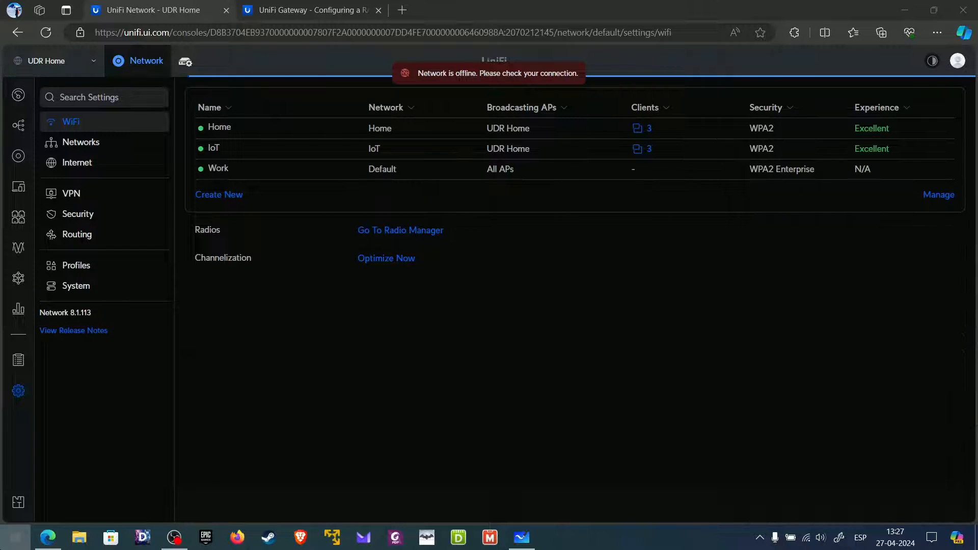
pyautogui.write('panel')
pyautogui.press('Return')
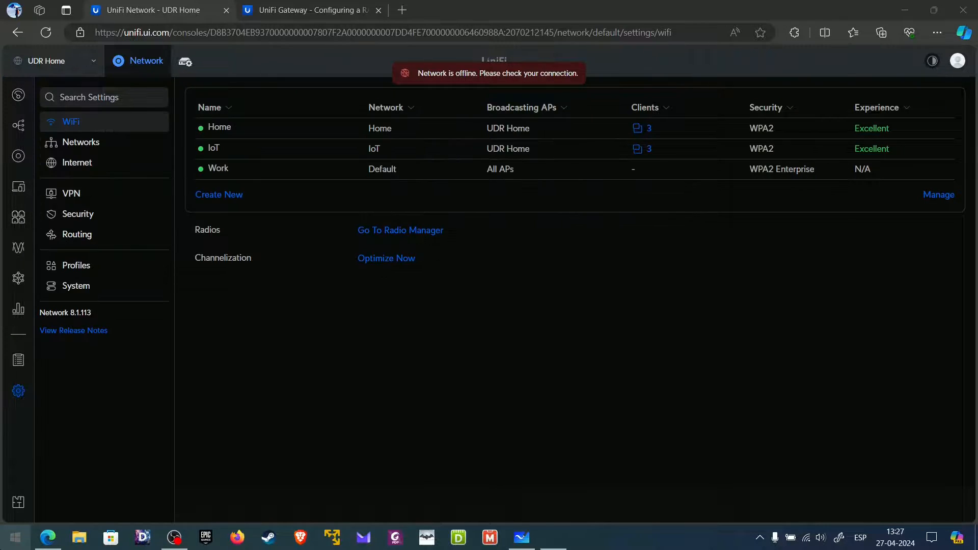
pyautogui.click(353, 232)
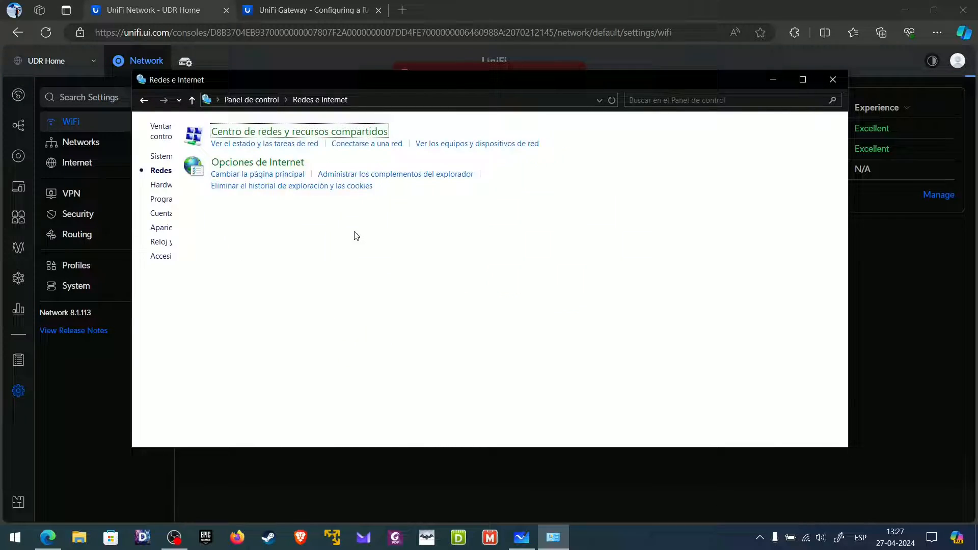
pyautogui.click(327, 133)
pyautogui.click(163, 167)
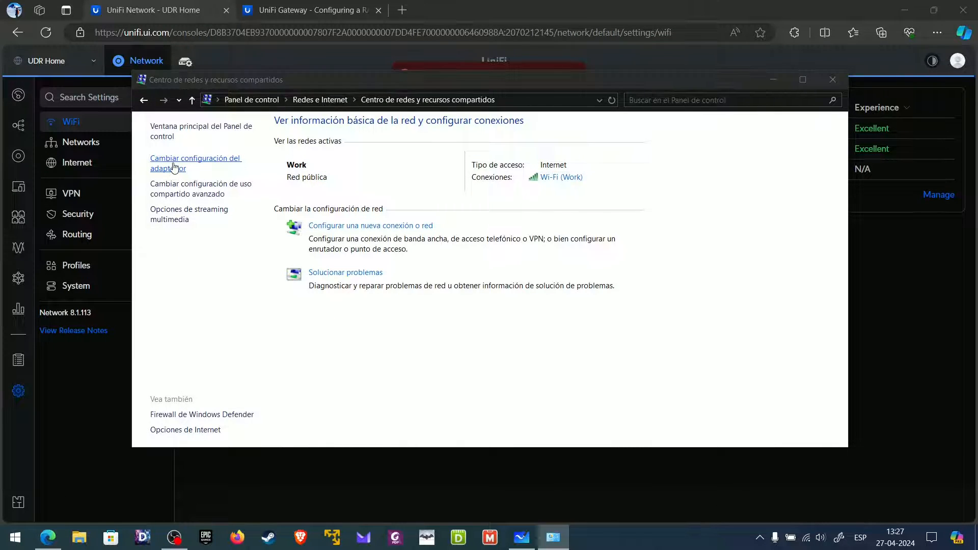
# - Confirm the Wi-Fi connection's IPv4 address 172.16.10.223 in its details, then close all windows
pyautogui.click(374, 283)
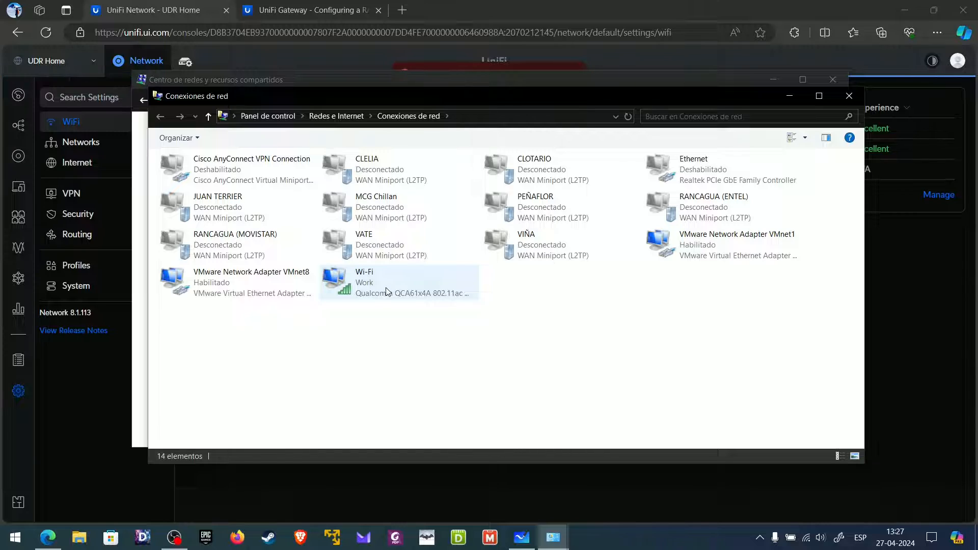
pyautogui.rightClick(371, 279)
pyautogui.click(405, 317)
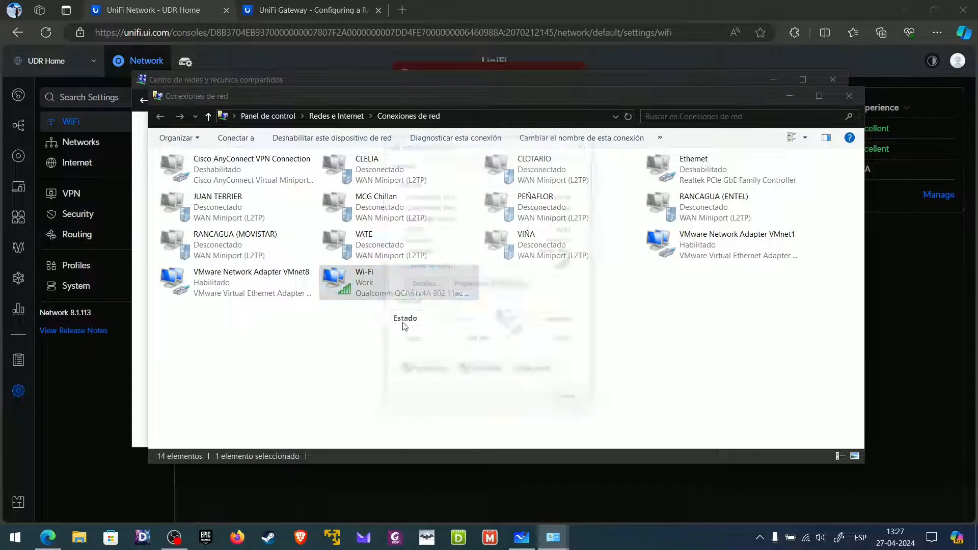
pyautogui.click(424, 284)
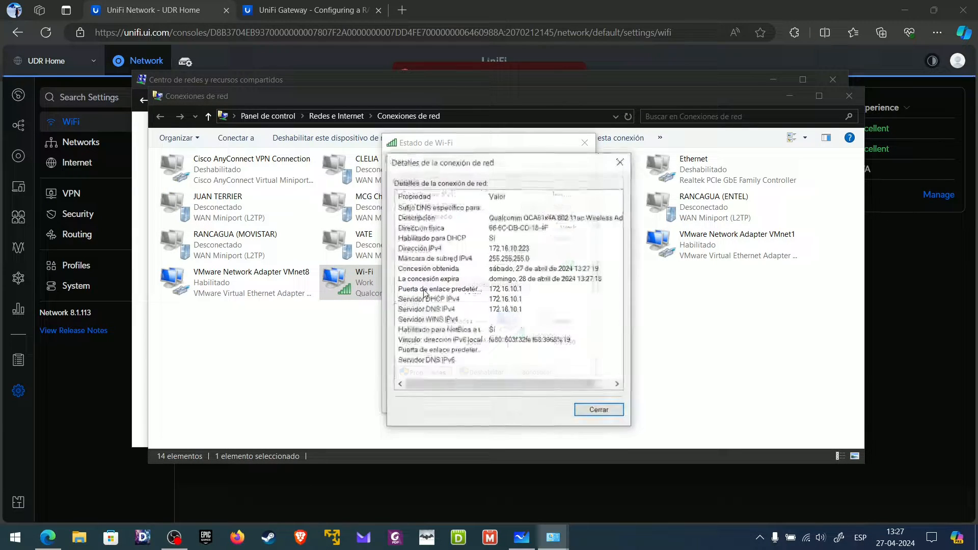
pyautogui.click(502, 249)
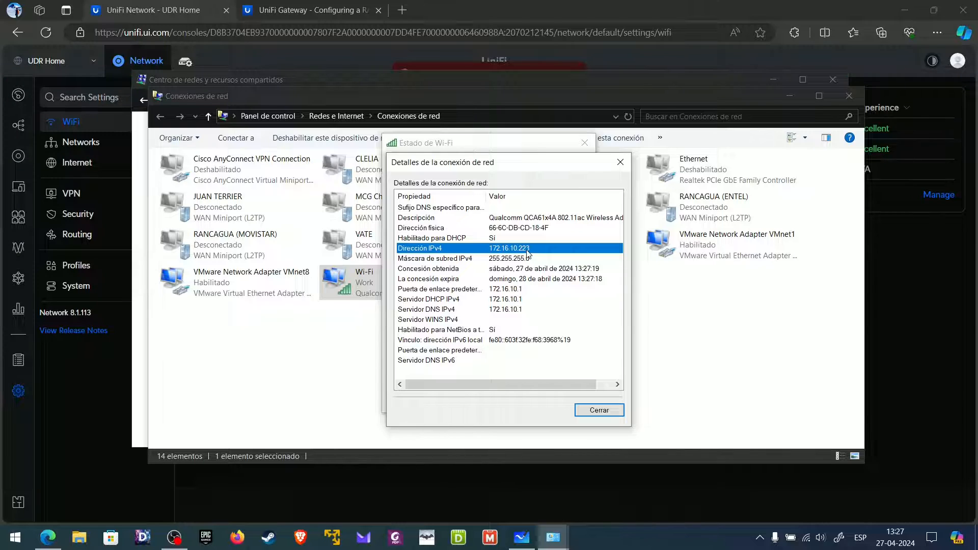
pyautogui.click(599, 410)
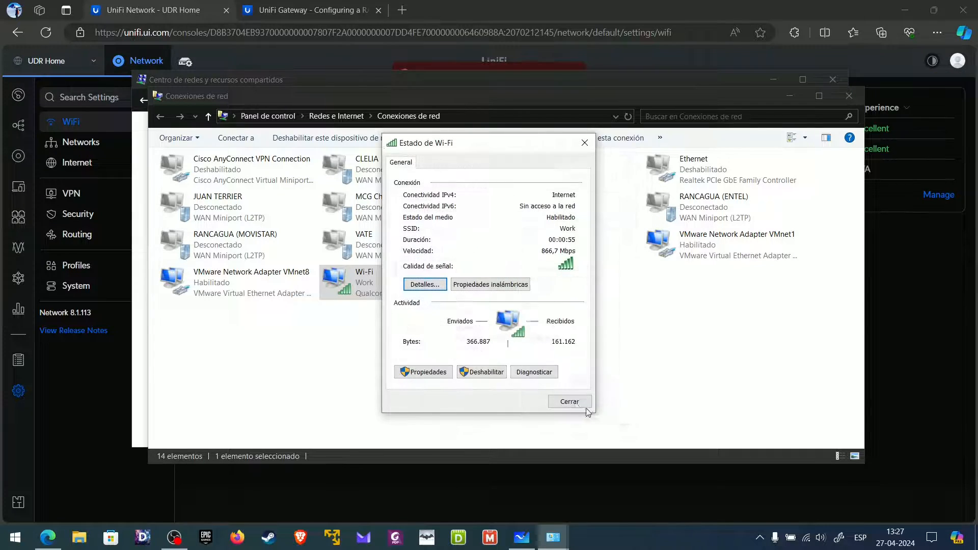
pyautogui.click(570, 402)
pyautogui.click(848, 97)
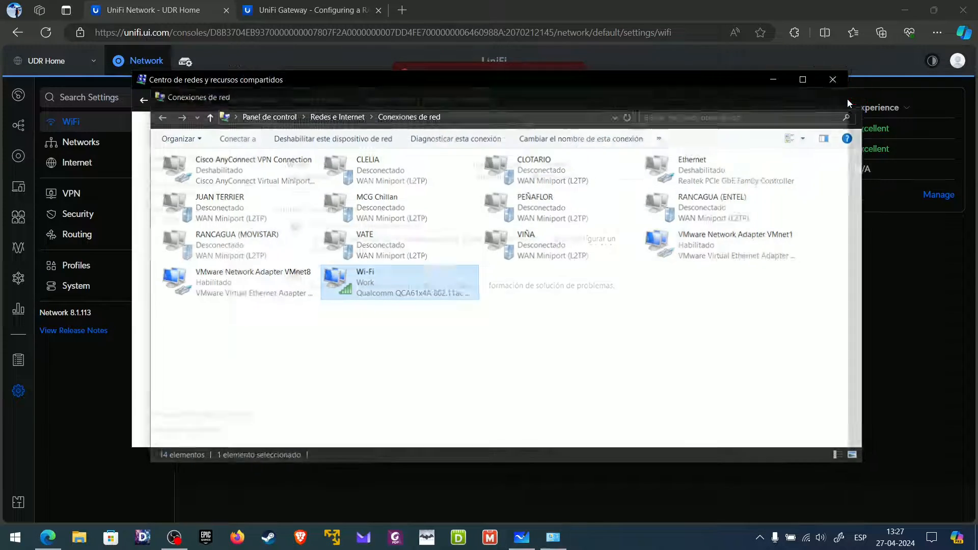
pyautogui.click(836, 80)
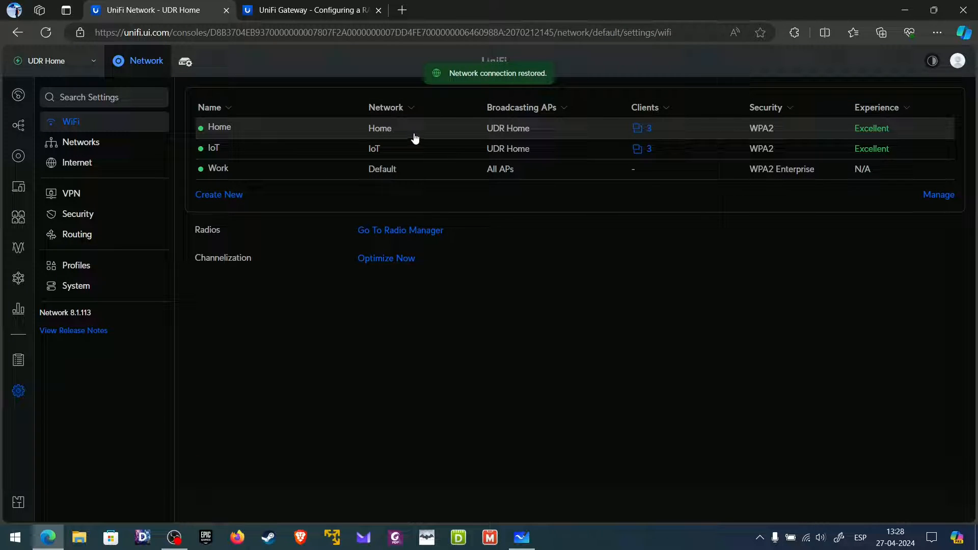
# - Disconnect from Work and forget its saved profile
pyautogui.click(806, 539)
pyautogui.scroll(-5, 814, 420)
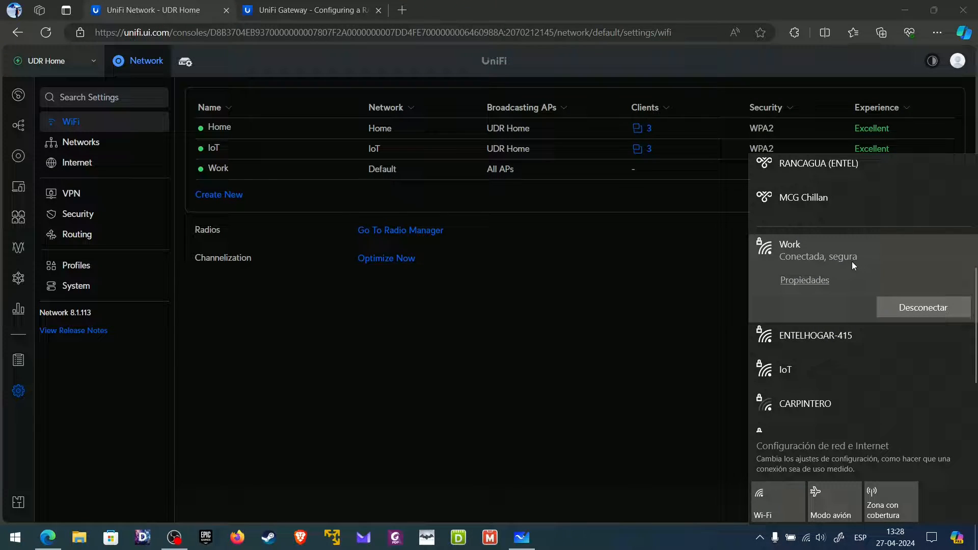
pyautogui.click(903, 310)
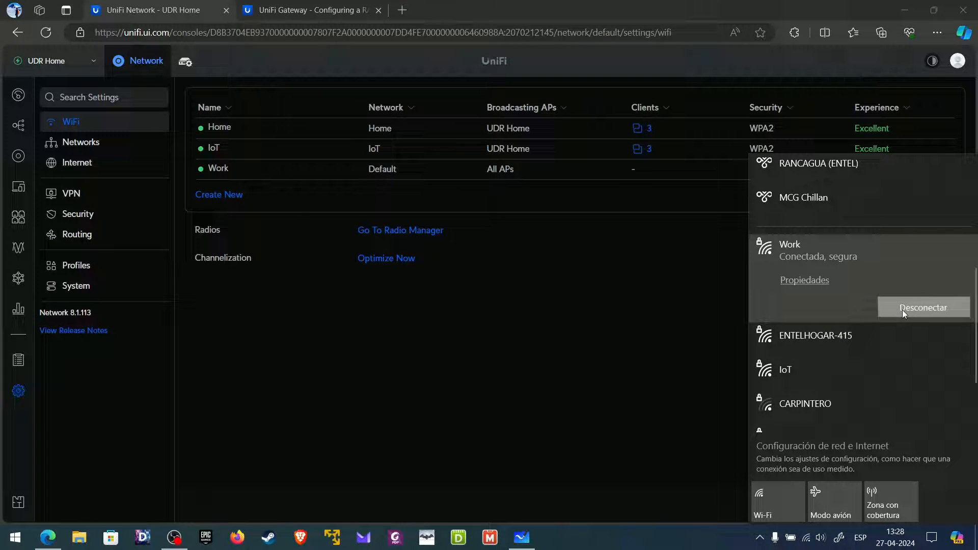
pyautogui.rightClick(838, 263)
pyautogui.click(876, 316)
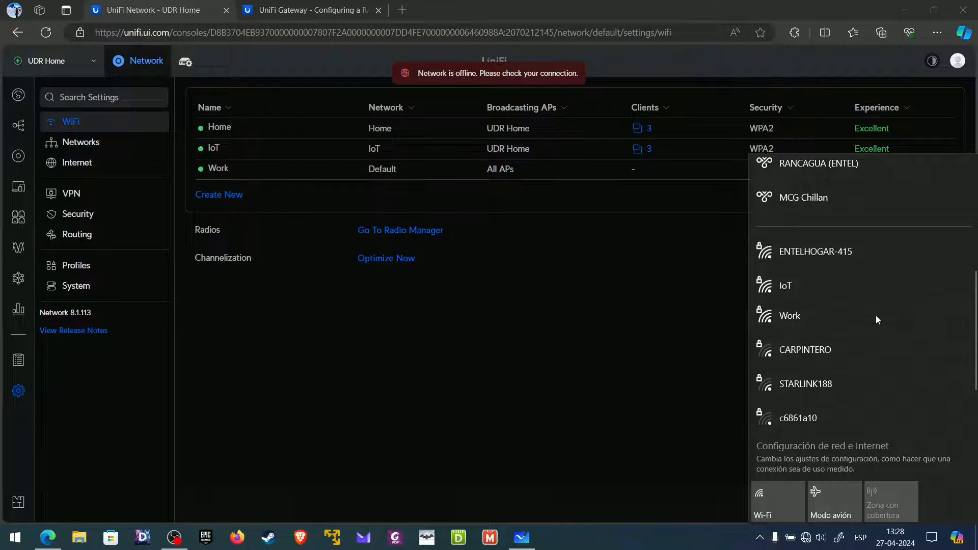
# - Reconnect to Work with the second test user's username and password, confirming the prompt
pyautogui.click(806, 316)
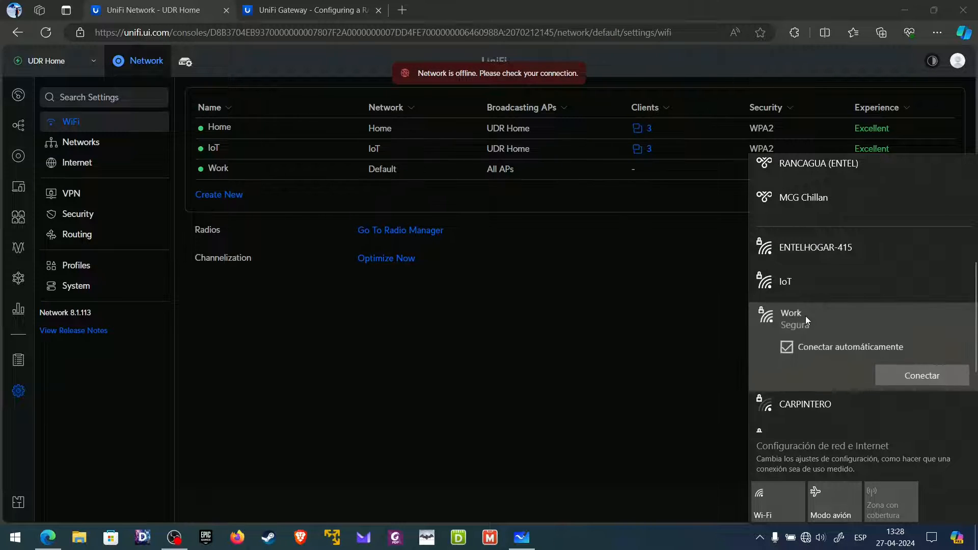
pyautogui.click(900, 379)
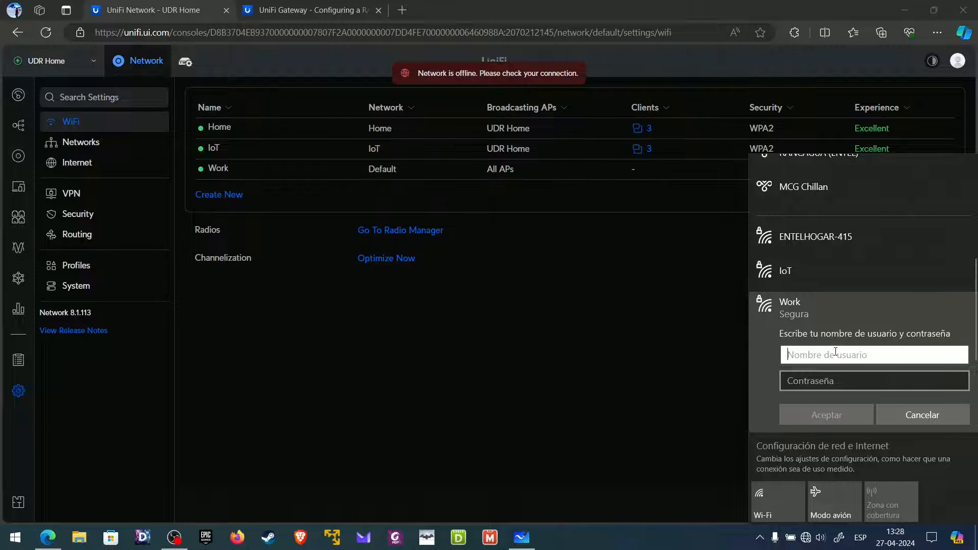
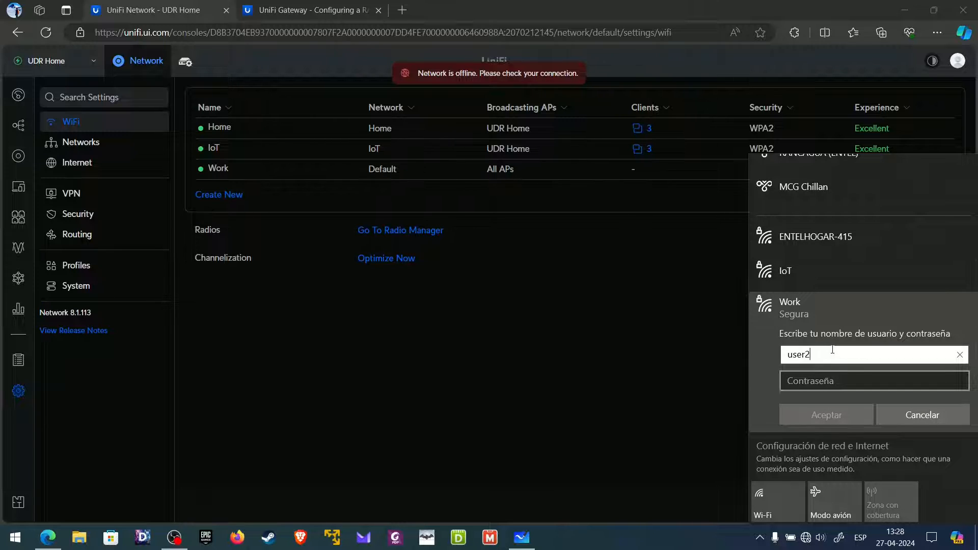
pyautogui.press('Tab')
pyautogui.write('••••••••')
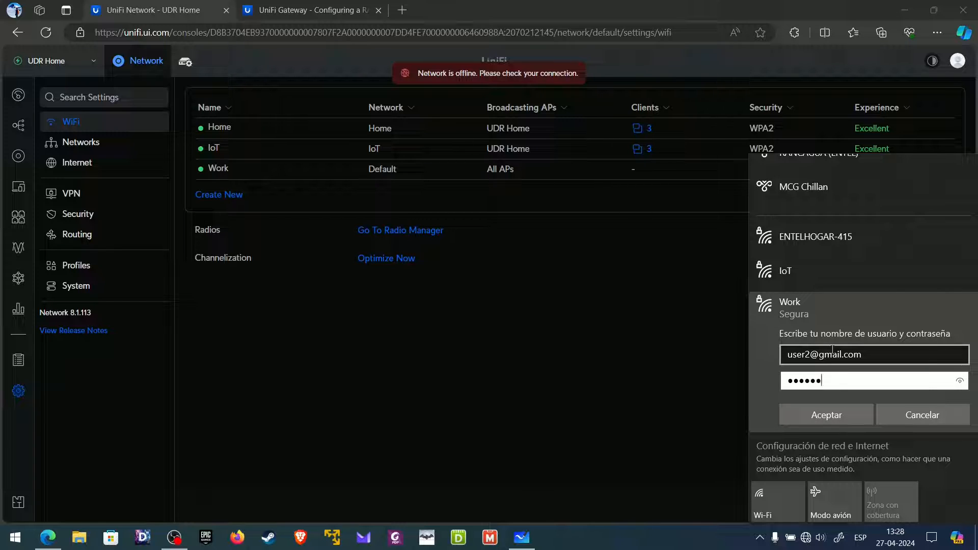
pyautogui.press('Return')
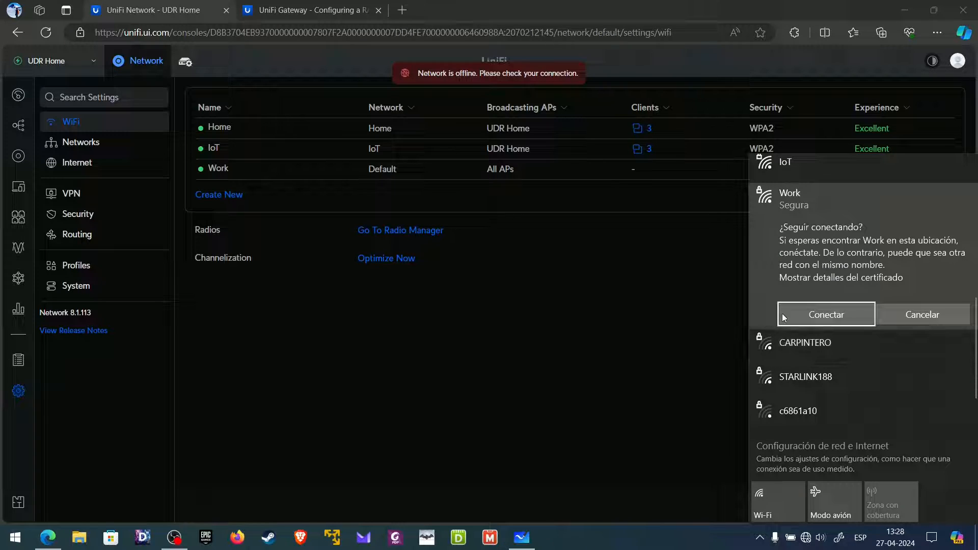
pyautogui.click(836, 315)
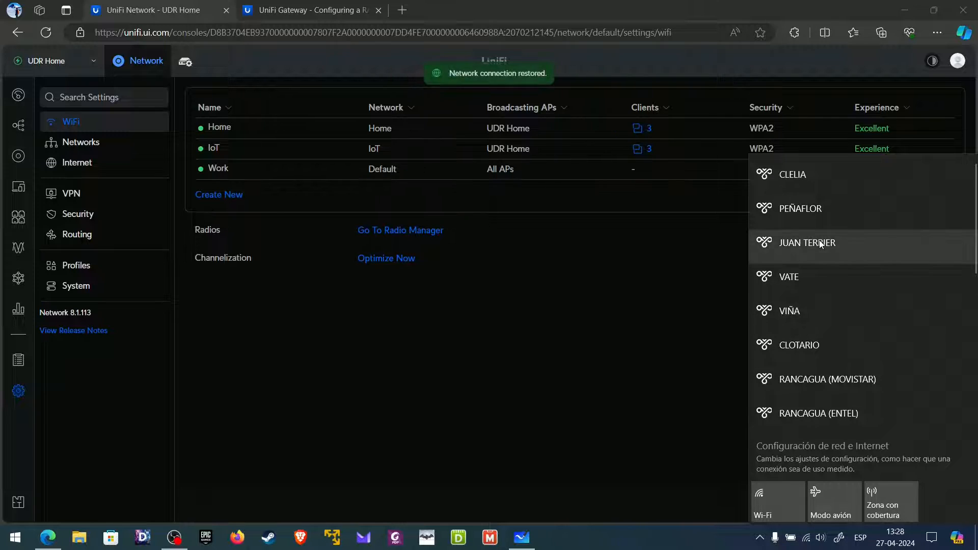
# - Close the wireless list and open the network adapter list from Control Panel's Network and Sharing Center
pyautogui.click(461, 453)
pyautogui.press('super')
pyautogui.write('panel de control')
pyautogui.press('Return')
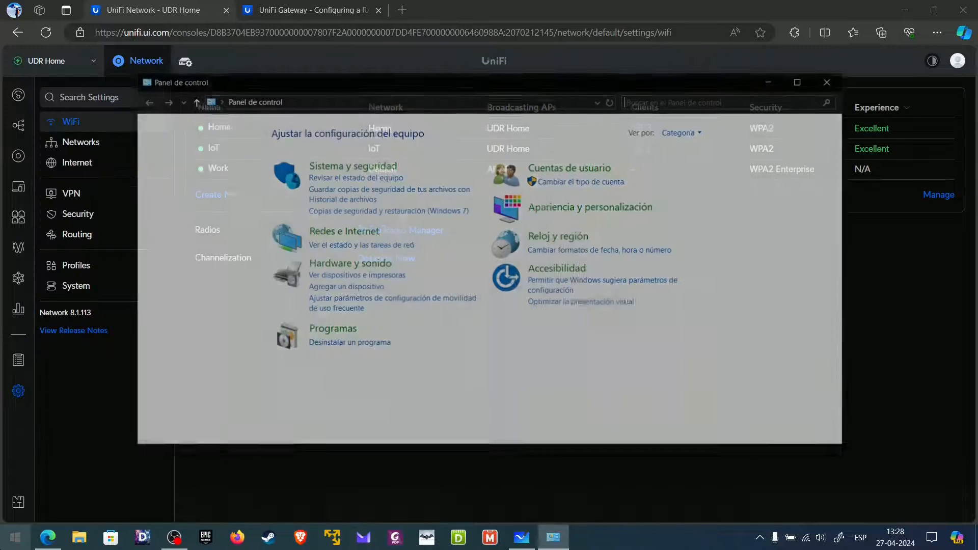
pyautogui.click(342, 232)
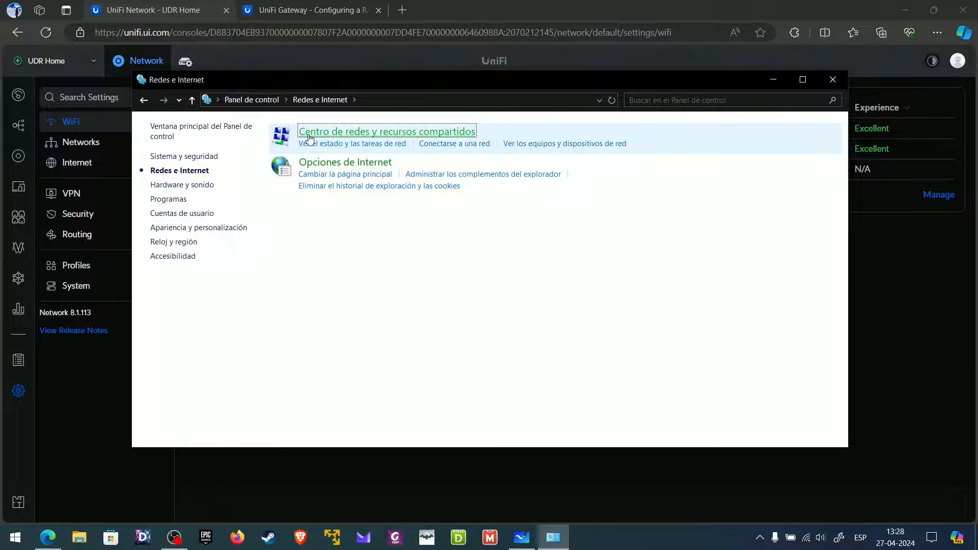
pyautogui.click(176, 196)
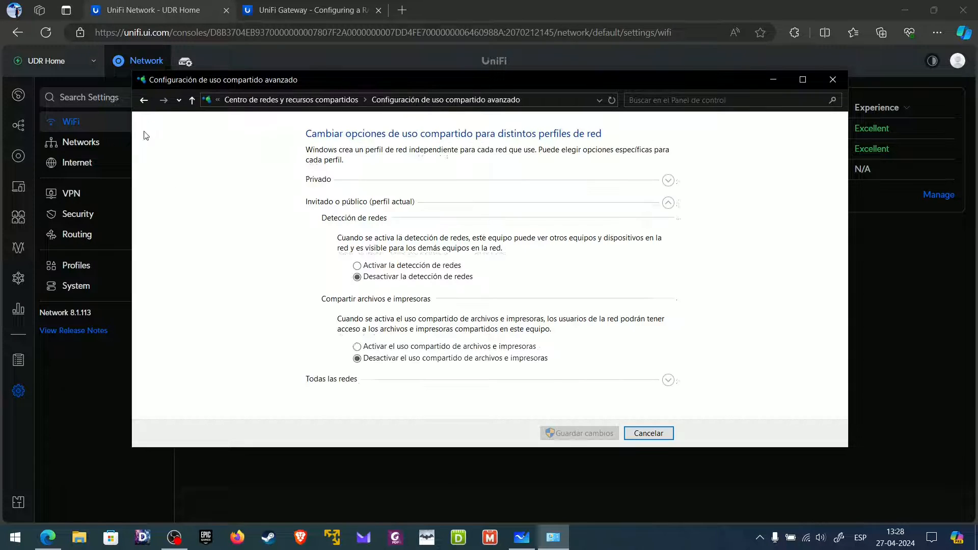
pyautogui.click(145, 102)
pyautogui.click(185, 161)
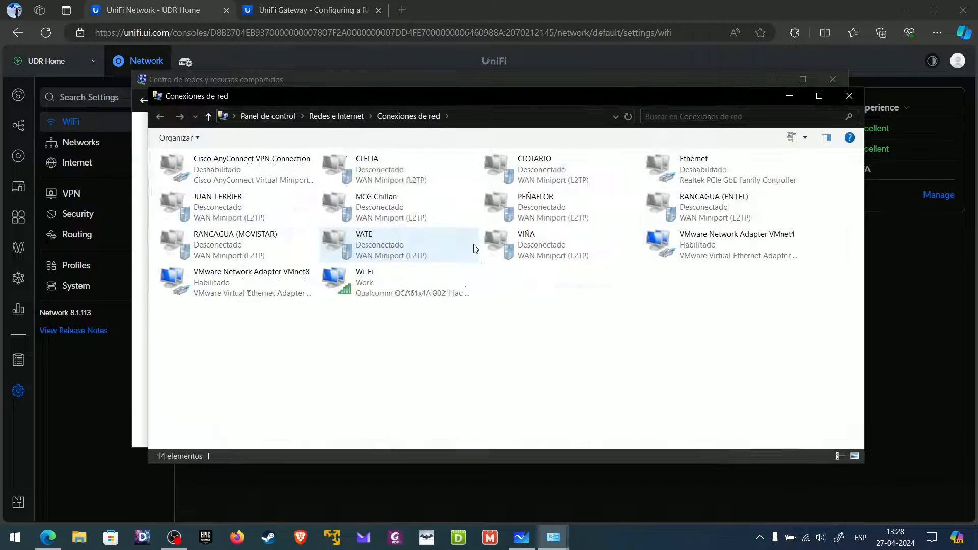
# - Check the Wi-Fi adapter details: IPv4 172.16.30.96, gateway and DNS 172.16.30.1
pyautogui.click(378, 277)
pyautogui.rightClick(378, 277)
pyautogui.click(408, 316)
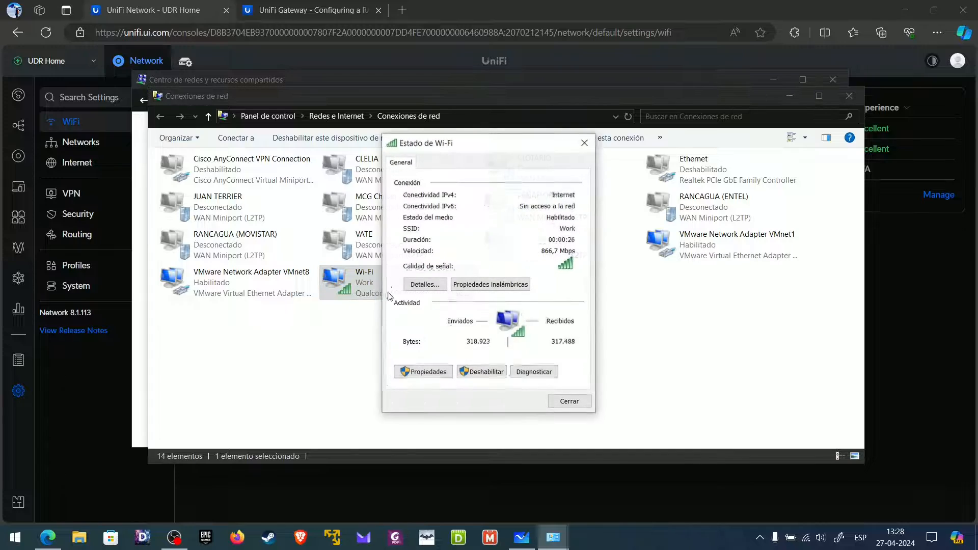
pyautogui.click(423, 285)
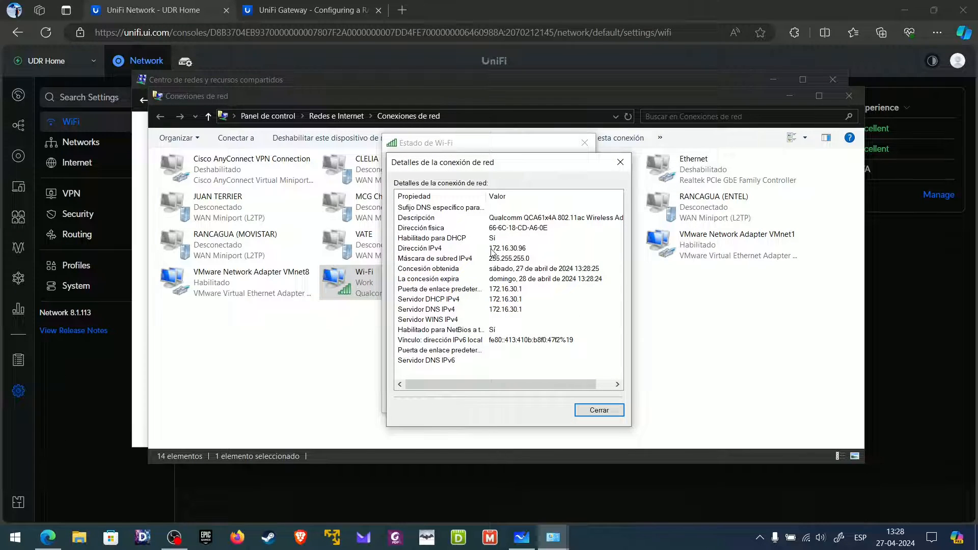
pyautogui.click(519, 249)
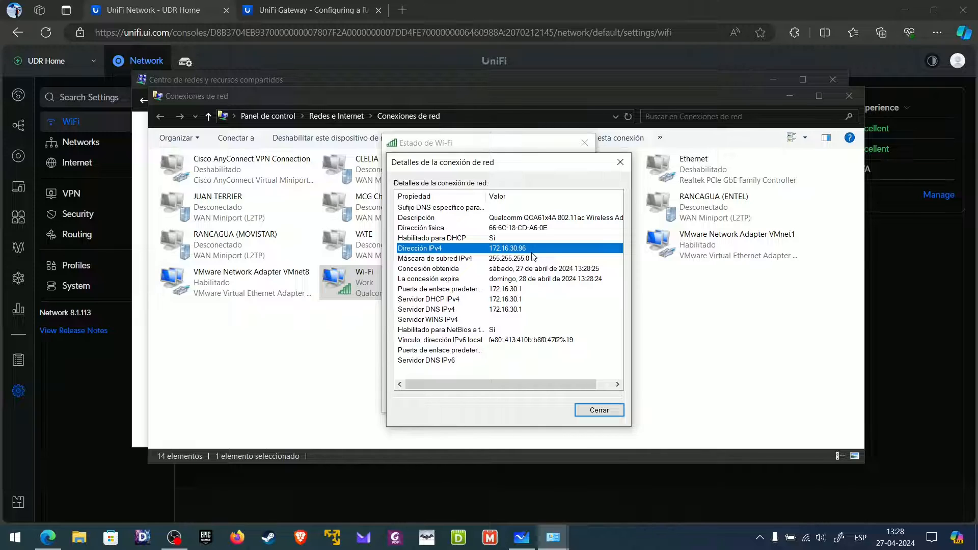
pyautogui.click(402, 9)
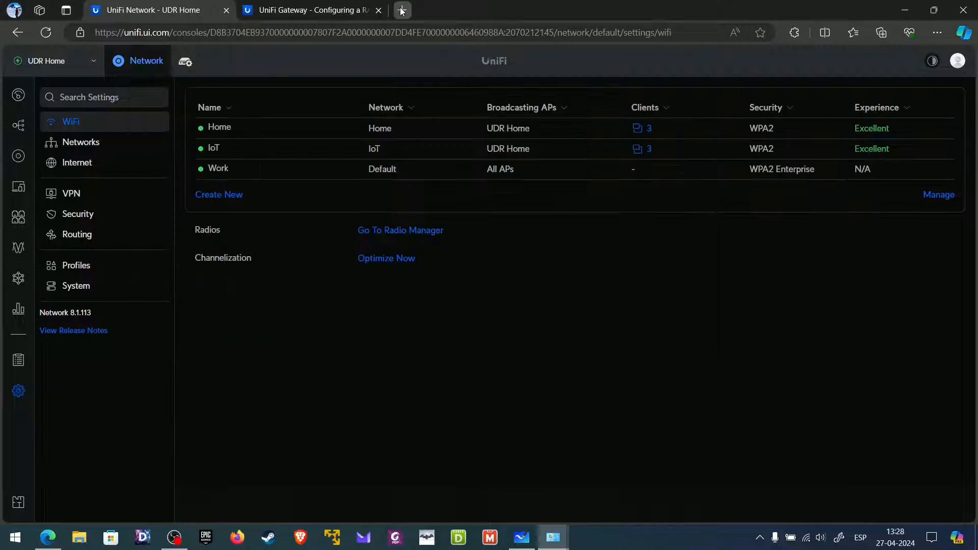
# - Load google.cl in the new Edge tab, then return to the UniFi Network tab
pyautogui.write('google.cl')
pyautogui.press('Return')
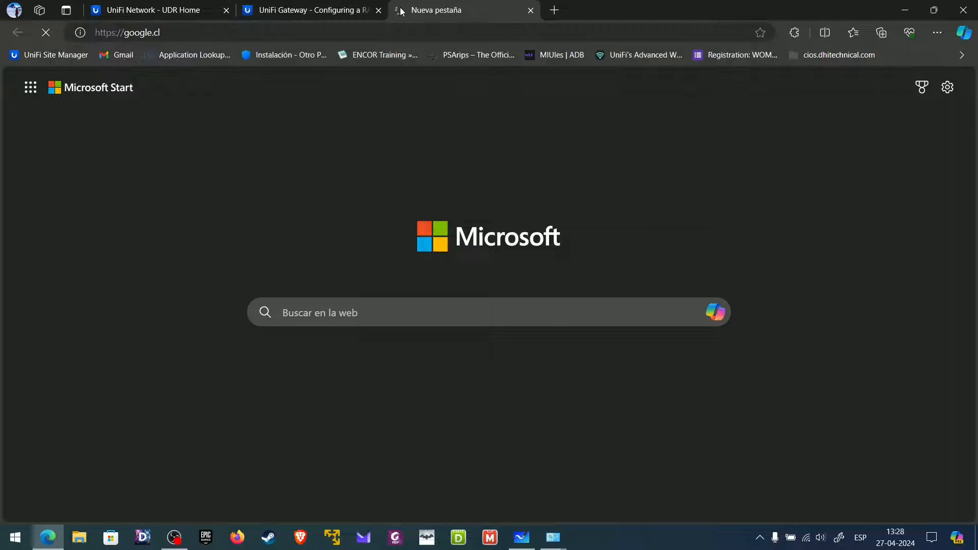
pyautogui.click(170, 15)
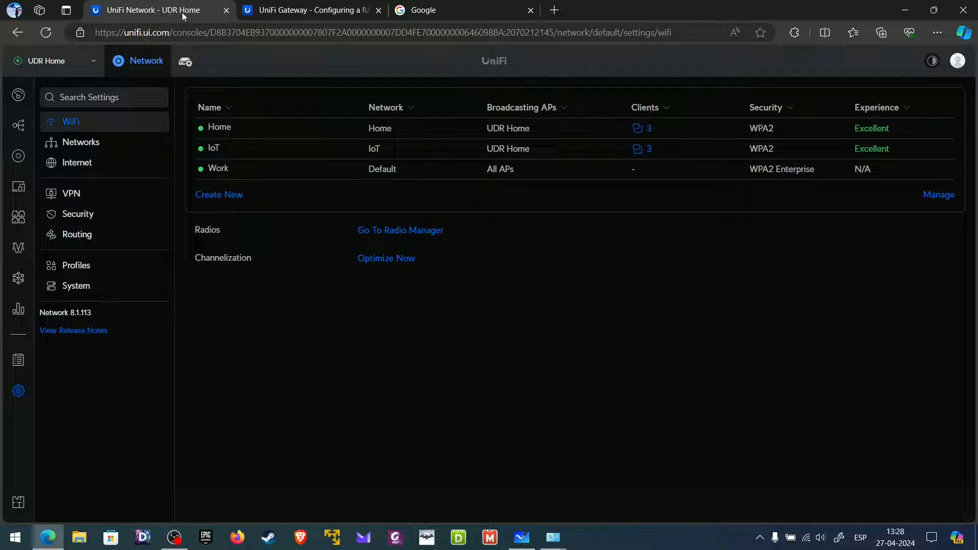
# - Review Work WiFi's RADIUS profile and the Default profile's users, then view the Devices list
pyautogui.click(244, 174)
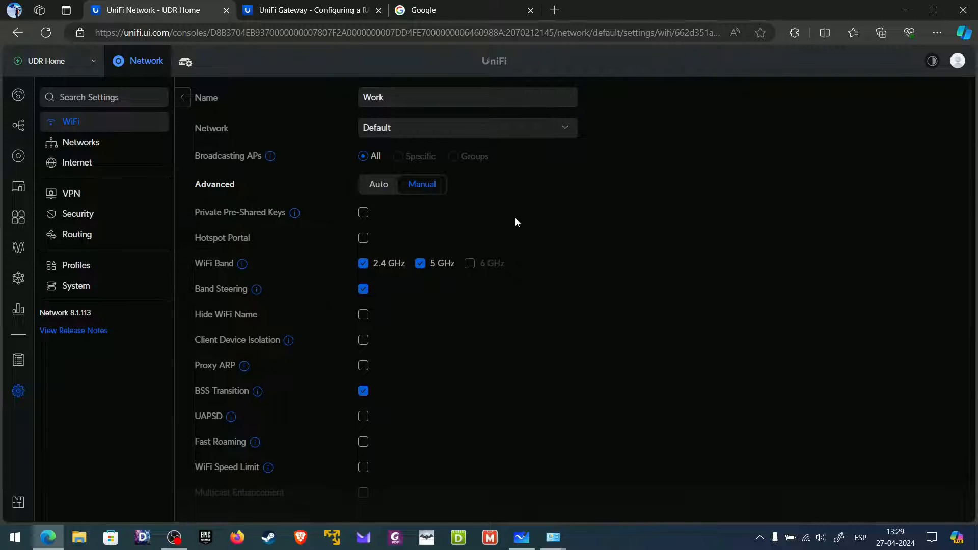
pyautogui.scroll(-8, 515, 219)
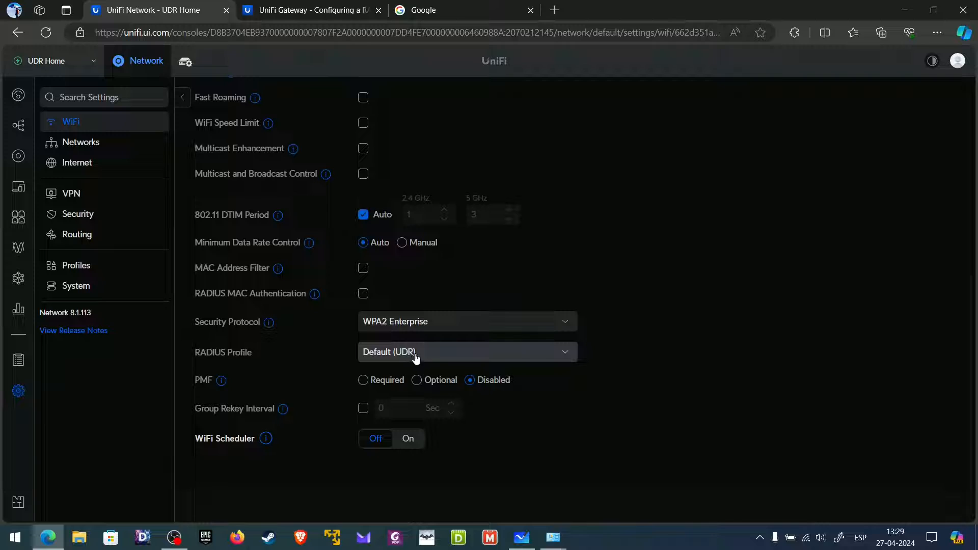
pyautogui.click(81, 266)
pyautogui.click(367, 96)
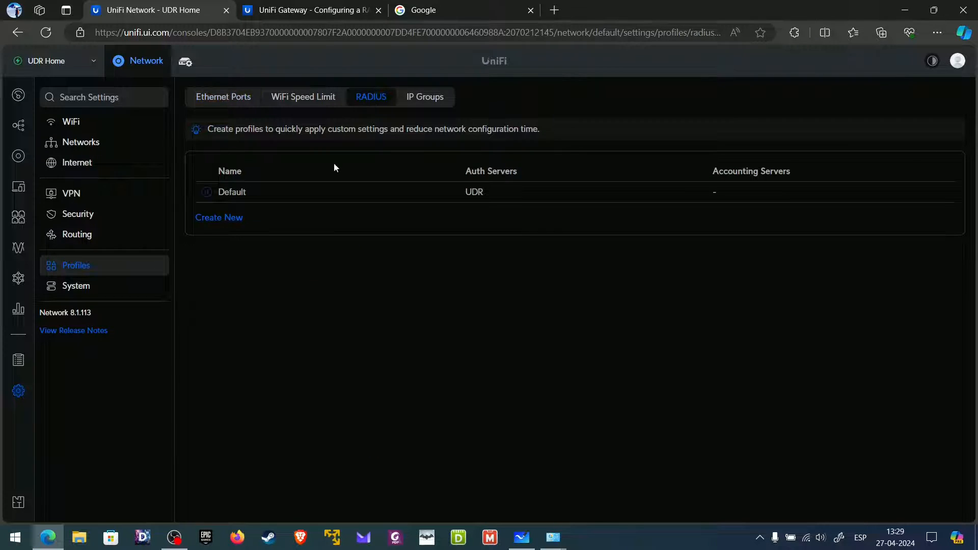
pyautogui.click(317, 193)
pyautogui.scroll(-1, 487, 271)
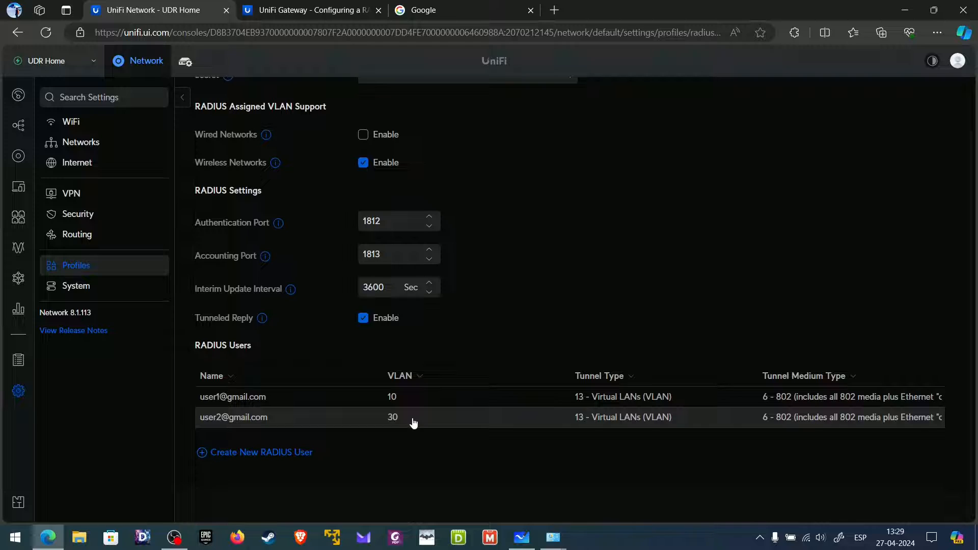
pyautogui.scroll(1, 412, 433)
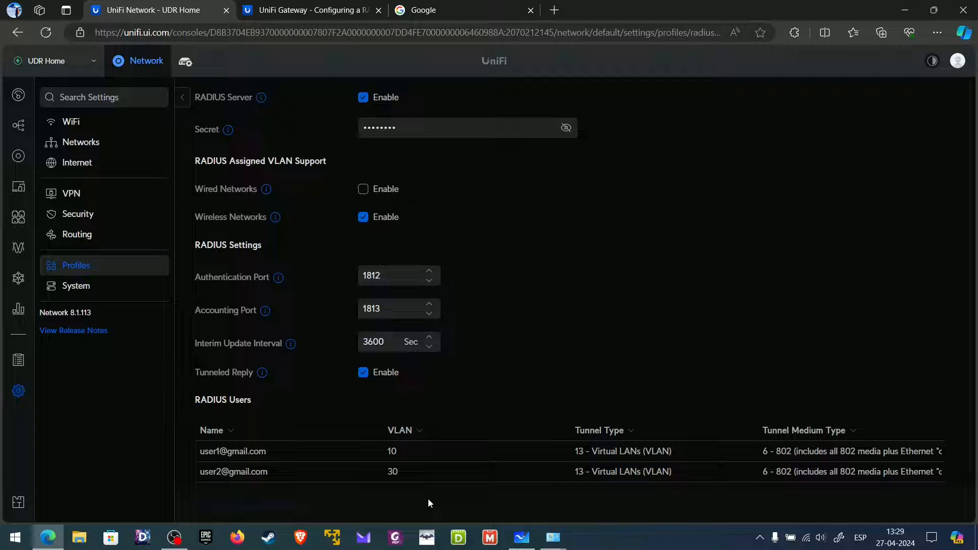
pyautogui.click(19, 156)
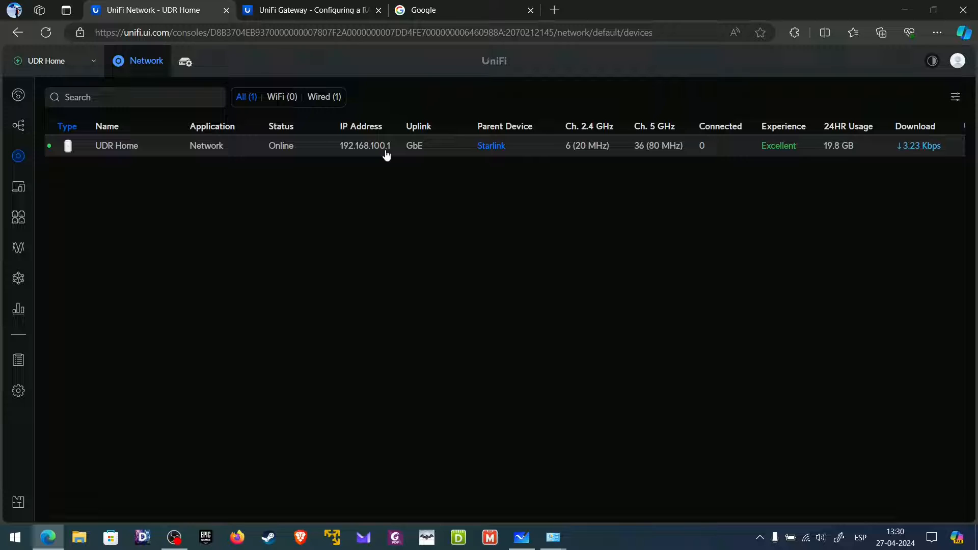
# - Reopen Settings > Profiles > RADIUS > Default to review its VLAN 10 and VLAN 30 users
pyautogui.click(19, 399)
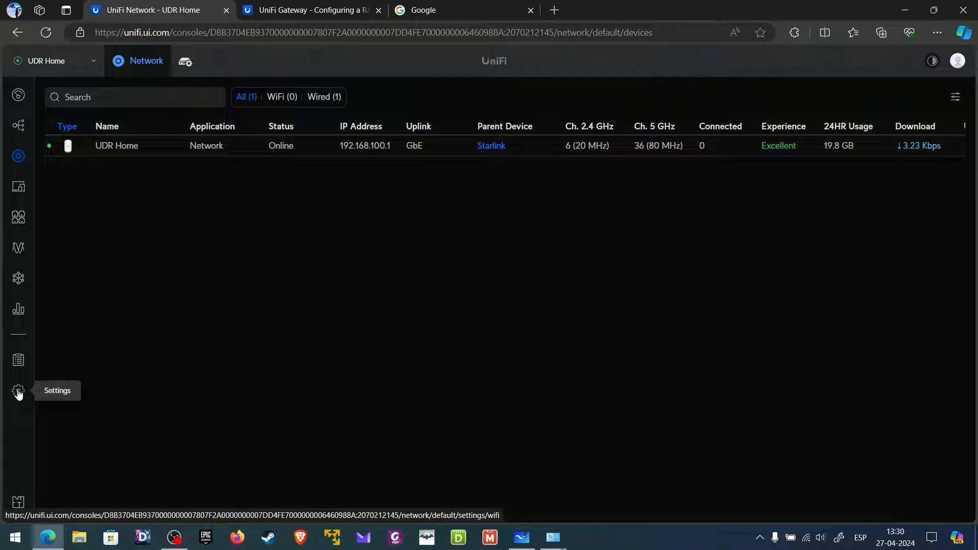
pyautogui.click(116, 269)
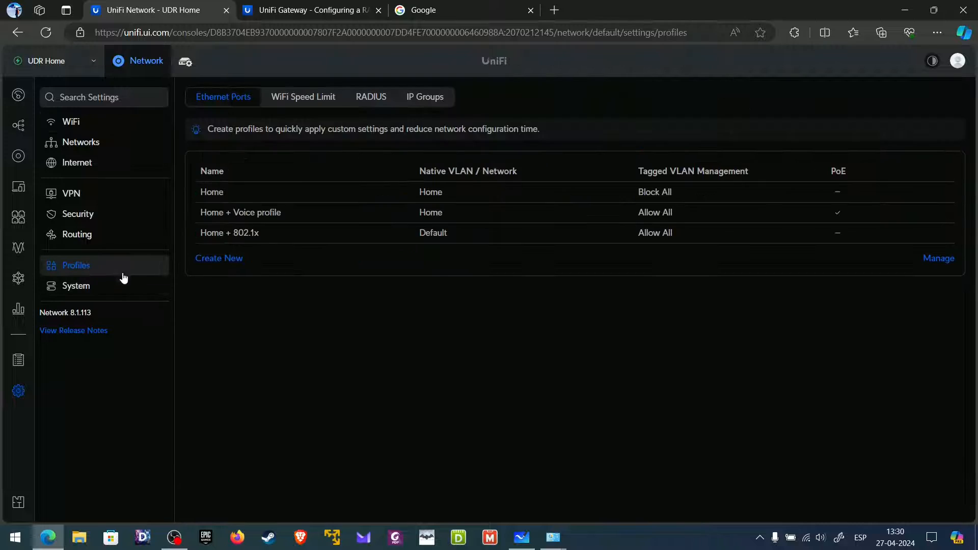
pyautogui.click(367, 97)
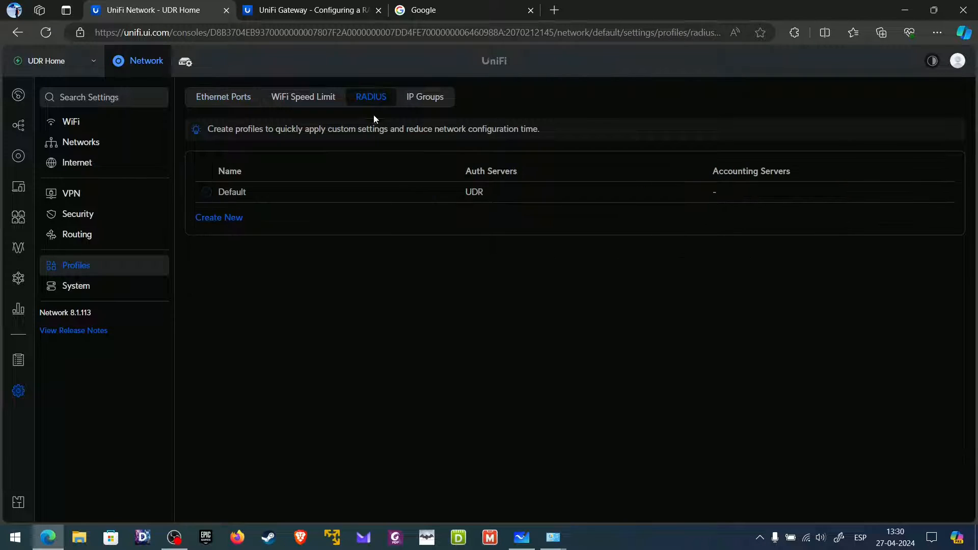
pyautogui.click(345, 198)
pyautogui.scroll(-1, 399, 238)
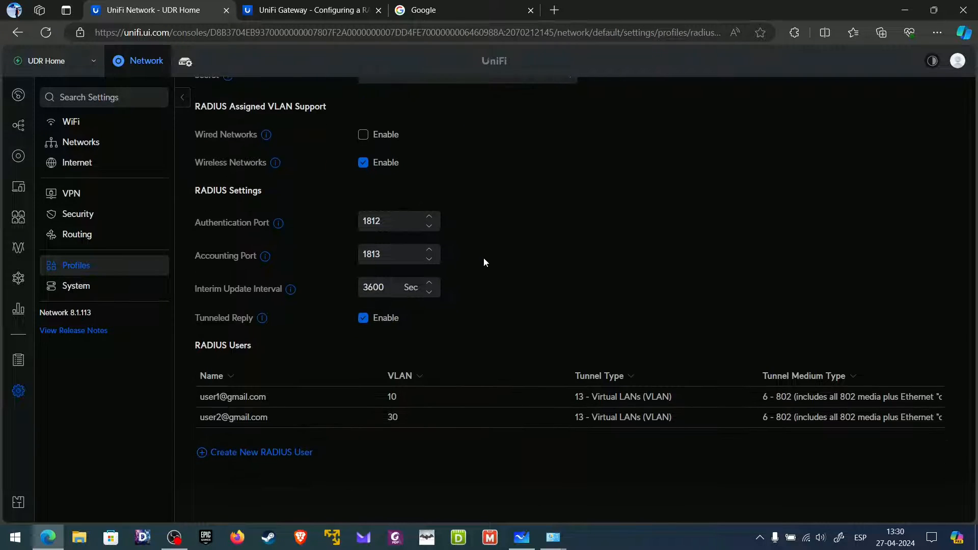
pyautogui.scroll(1, 484, 258)
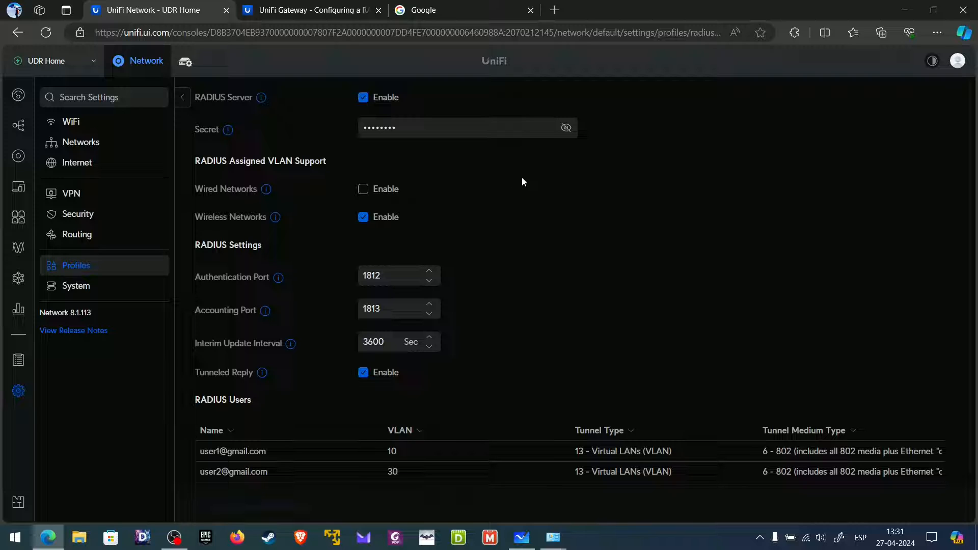
# - Return to the RADIUS help article's top and briefly highlight 'Configuring a RADIUS Server' in the title
pyautogui.click(315, 11)
pyautogui.scroll(10, 395, 220)
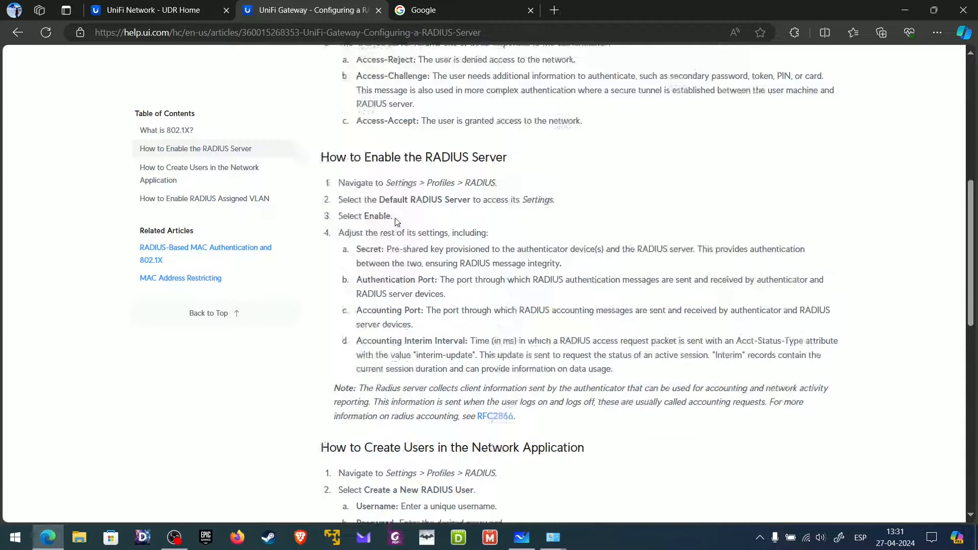
pyautogui.moveTo(434, 151); pyautogui.dragTo(624, 152)
pyautogui.click(506, 153)
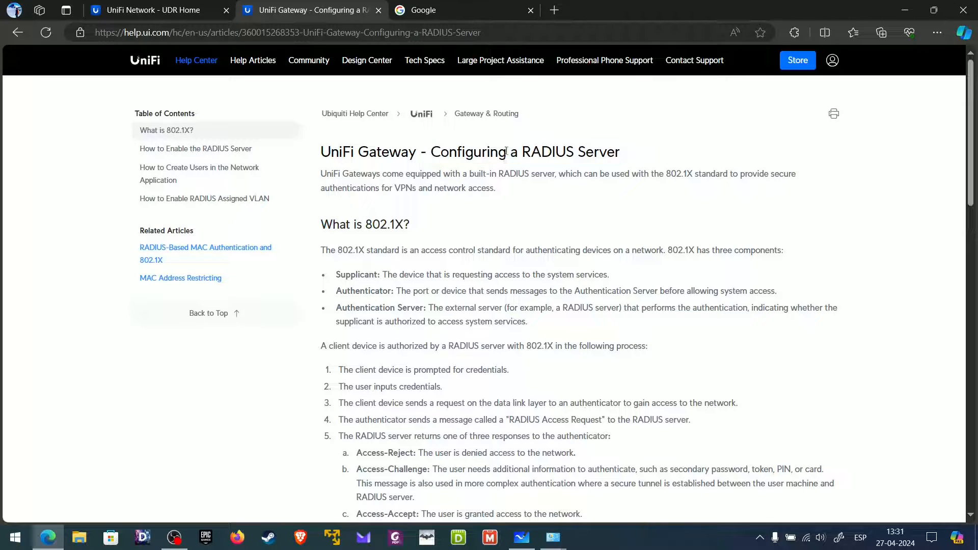